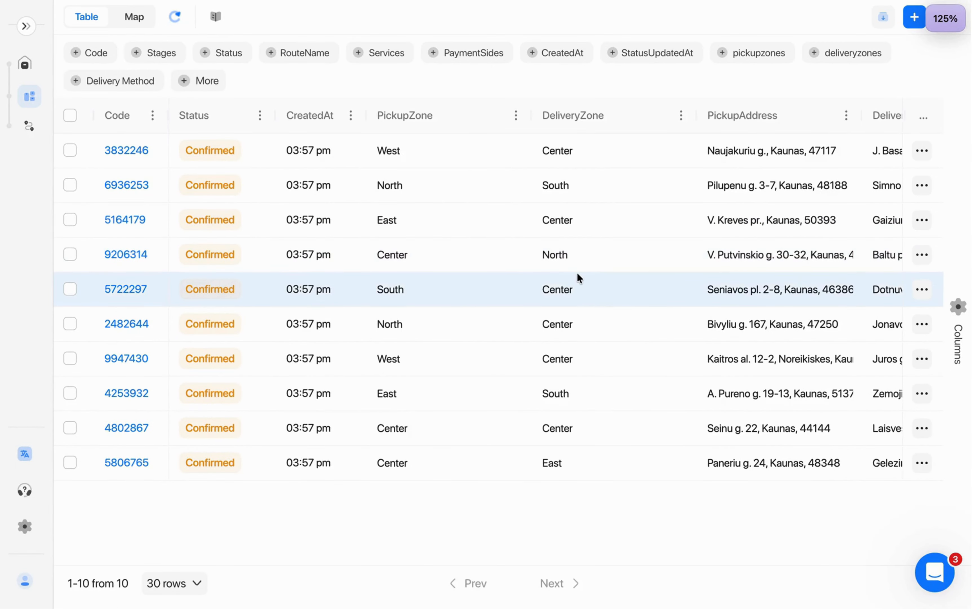
Filter the orders table to the North and East pickup zones
{"action": "left_click", "coordinate": [753, 61]}
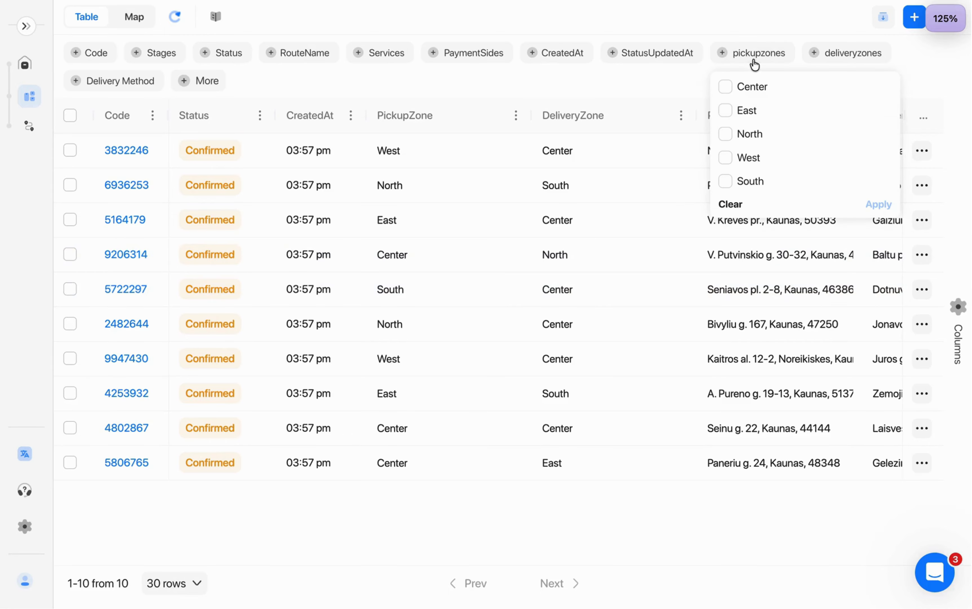
{"action": "left_click", "coordinate": [742, 112]}
{"action": "left_click", "coordinate": [747, 134]}
{"action": "left_click", "coordinate": [746, 157]}
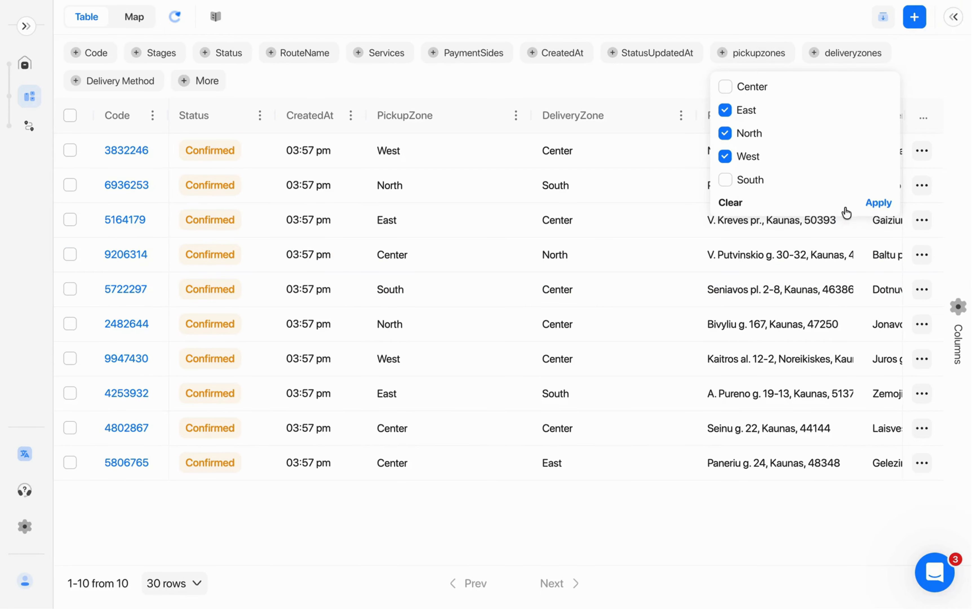
{"action": "left_click", "coordinate": [861, 202]}
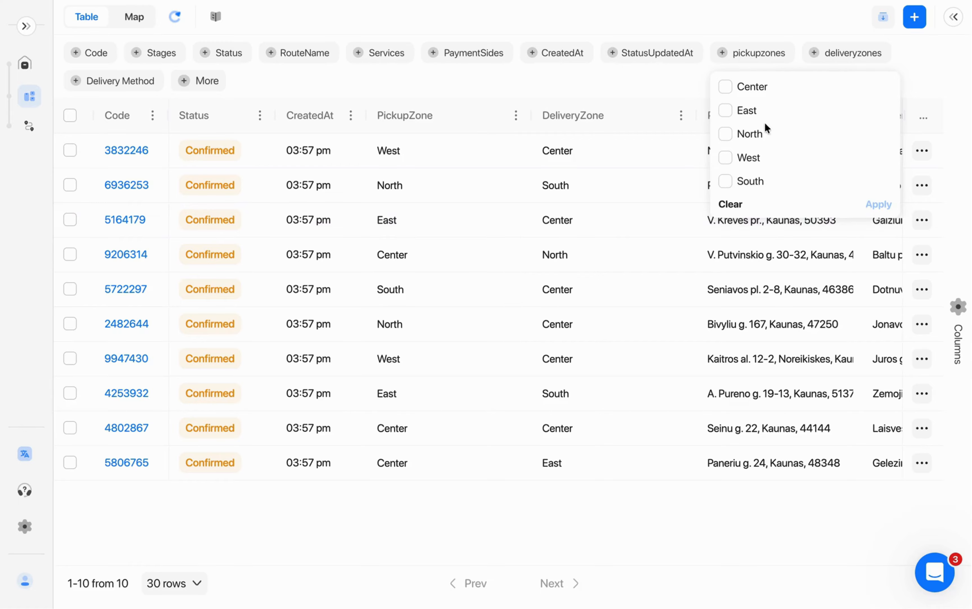
{"action": "left_click", "coordinate": [757, 134]}
{"action": "left_click", "coordinate": [747, 110]}
{"action": "left_click", "coordinate": [879, 204]}
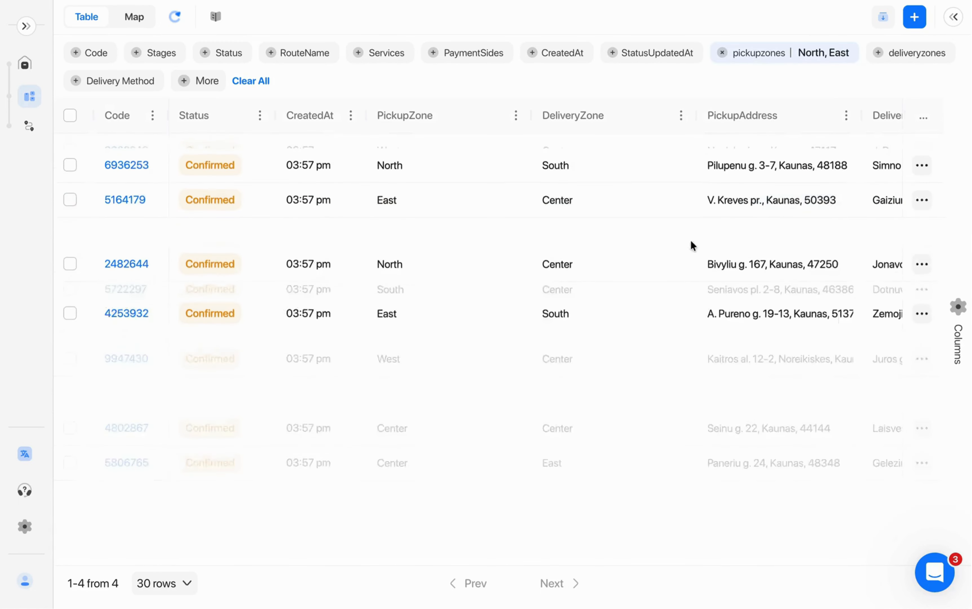
Remove the pickup zone filter and briefly open the delivery zone filter without applying it
{"action": "left_click", "coordinate": [721, 53]}
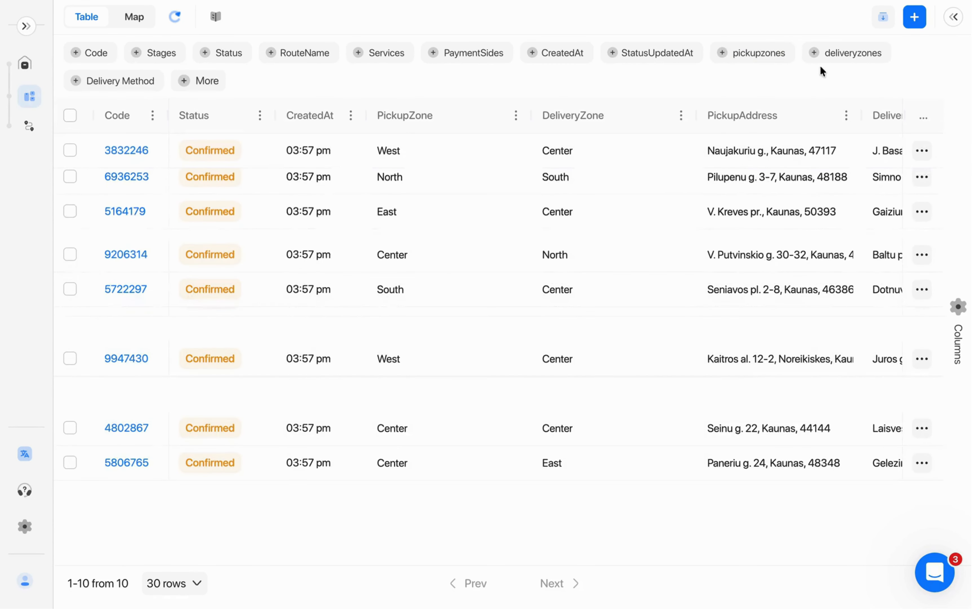
{"action": "left_click", "coordinate": [845, 61]}
{"action": "left_click", "coordinate": [610, 97]}
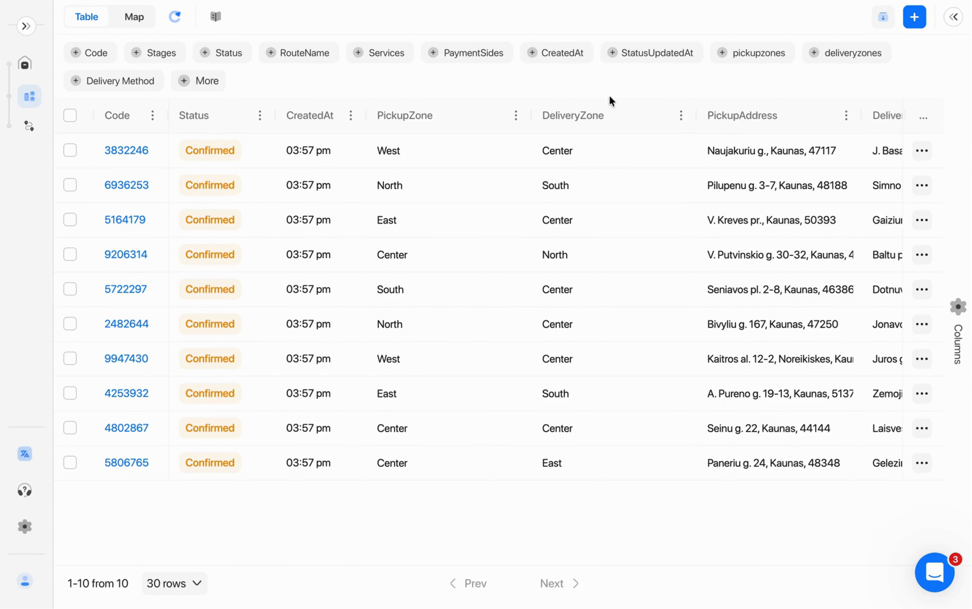
Show the orders on the map and limit the order stops to Pickup only
{"action": "left_click", "coordinate": [136, 17]}
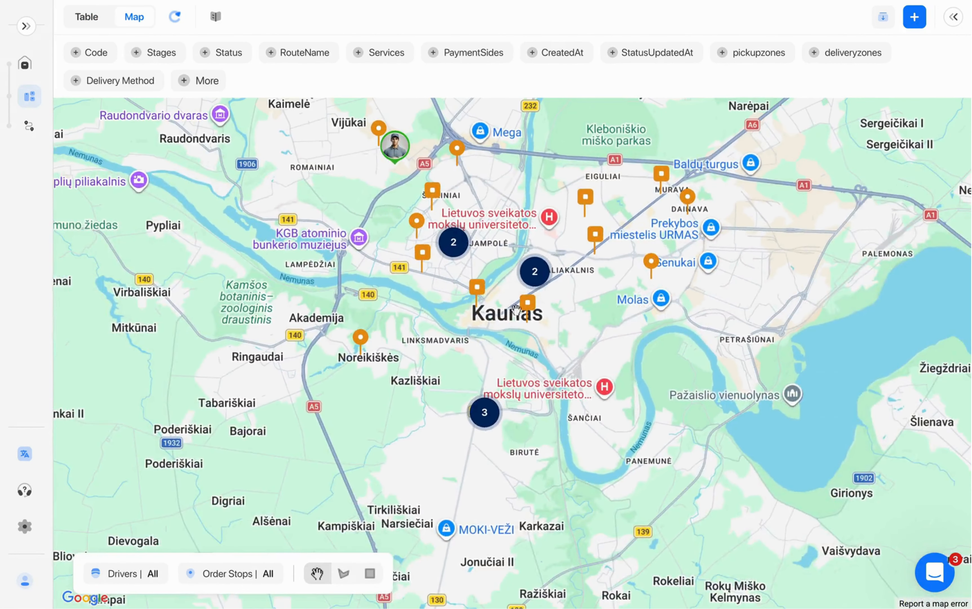
{"action": "left_click", "coordinate": [254, 574]}
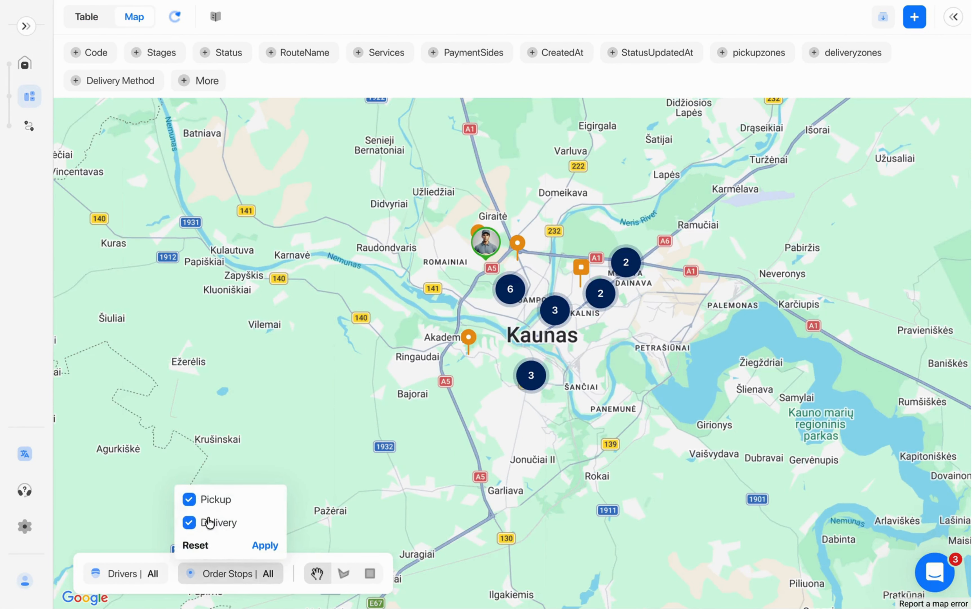
{"action": "left_click", "coordinate": [209, 523]}
{"action": "left_click", "coordinate": [266, 546]}
Select all pickup stops around Kaunas with a rectangular area on the map
{"action": "scroll", "coordinate": [503, 324], "scroll_direction": "up", "scroll_amount": 2}
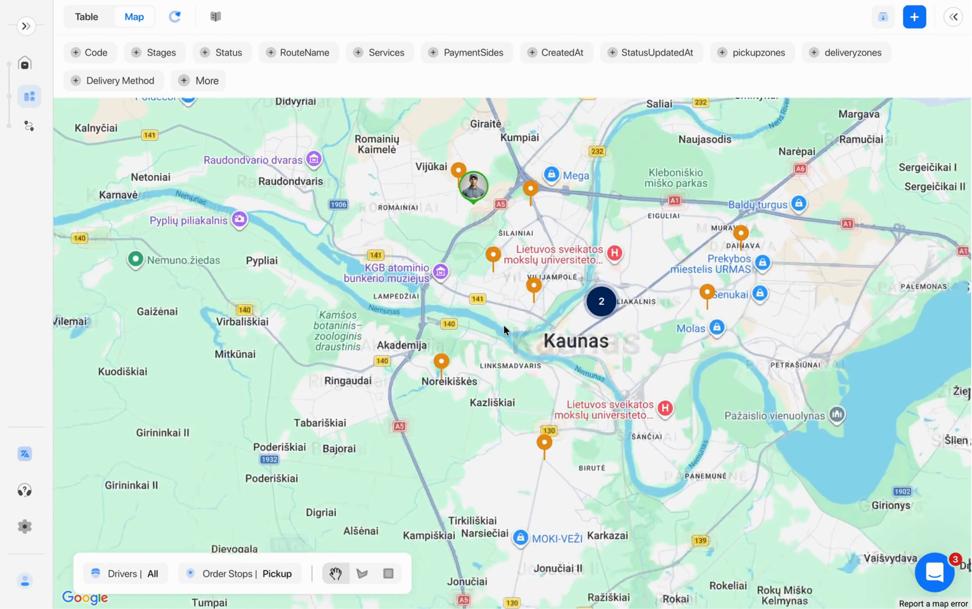
{"action": "scroll", "coordinate": [504, 324], "scroll_direction": "down", "scroll_amount": 2}
{"action": "left_click", "coordinate": [388, 574]}
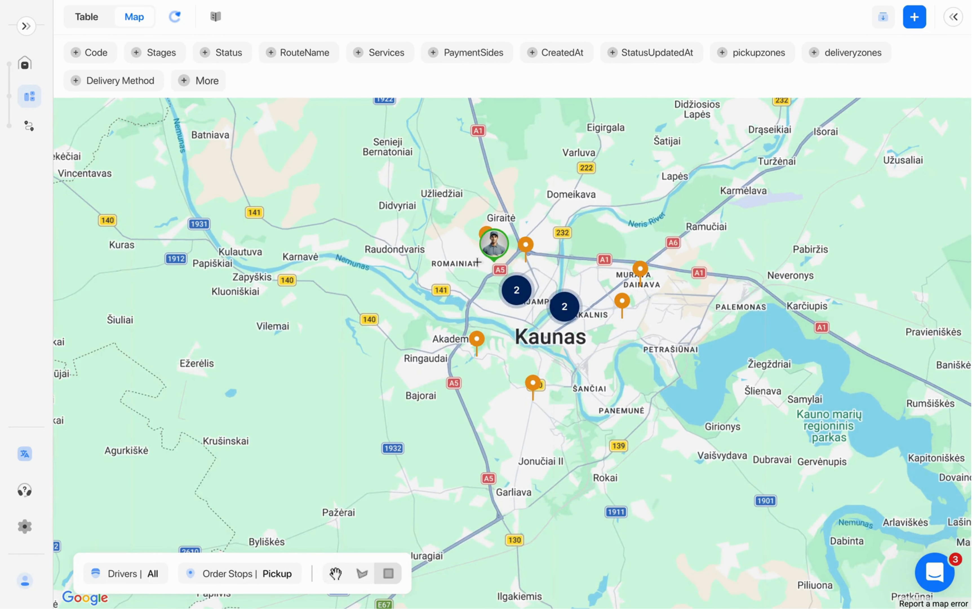
{"action": "left_click_drag", "start_coordinate": [400, 182], "coordinate": [772, 457]}
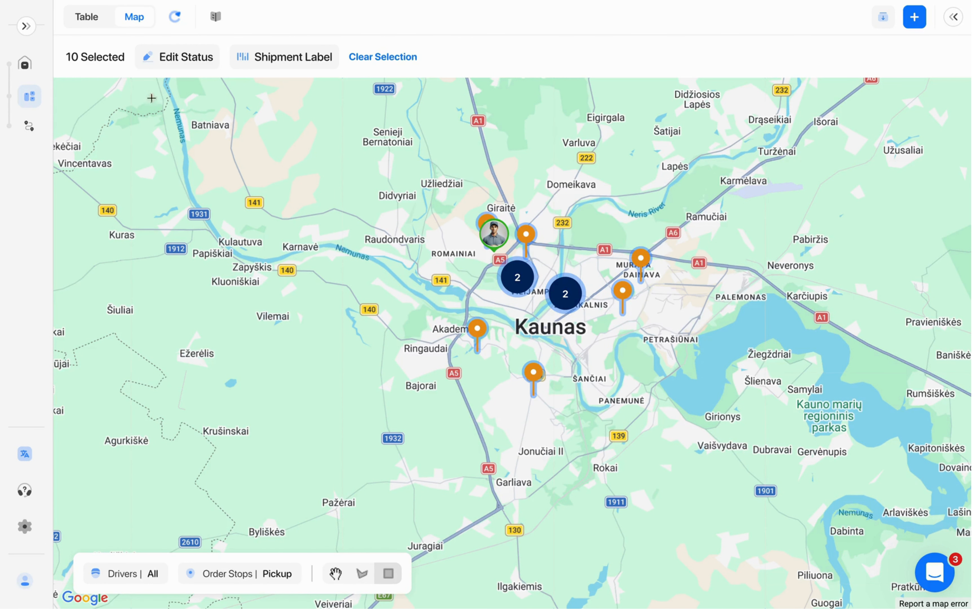
Start a bulk status edit for the selected orders and choose ReadyForPickup as the new status
{"action": "left_click", "coordinate": [178, 61]}
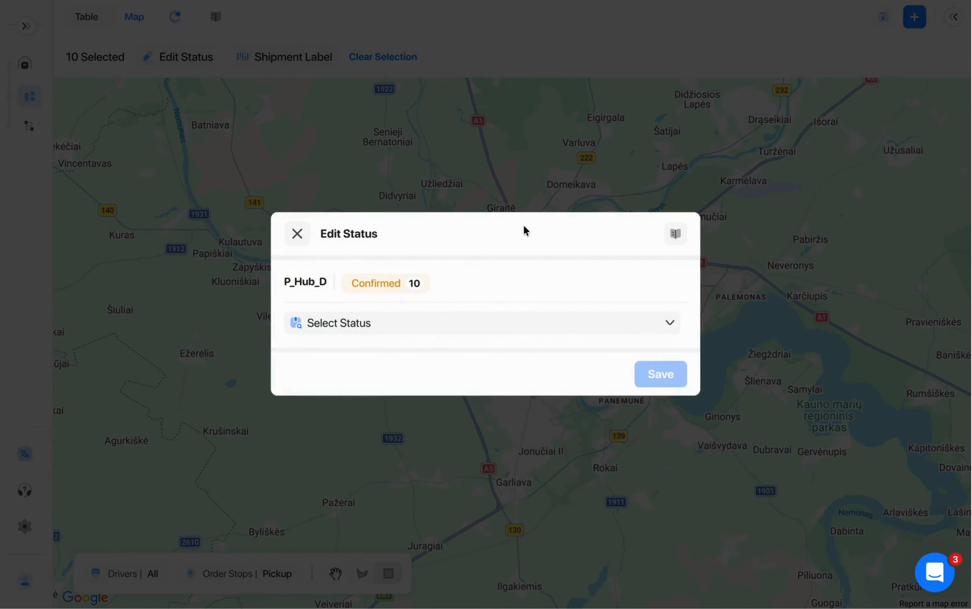
{"action": "left_click", "coordinate": [455, 328]}
{"action": "scroll", "coordinate": [461, 423], "scroll_direction": "down", "scroll_amount": 2}
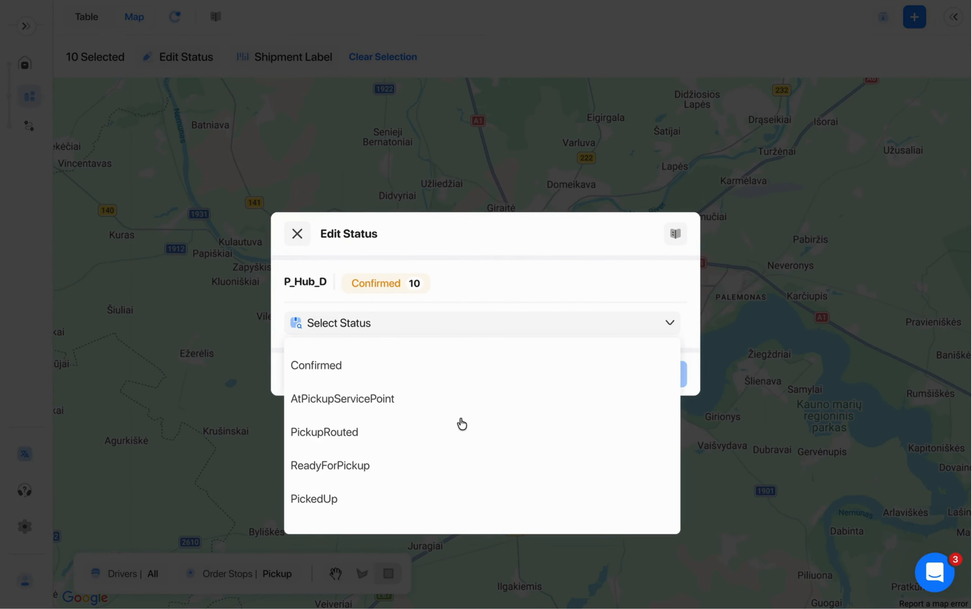
{"action": "scroll", "coordinate": [462, 423], "scroll_direction": "down", "scroll_amount": 5}
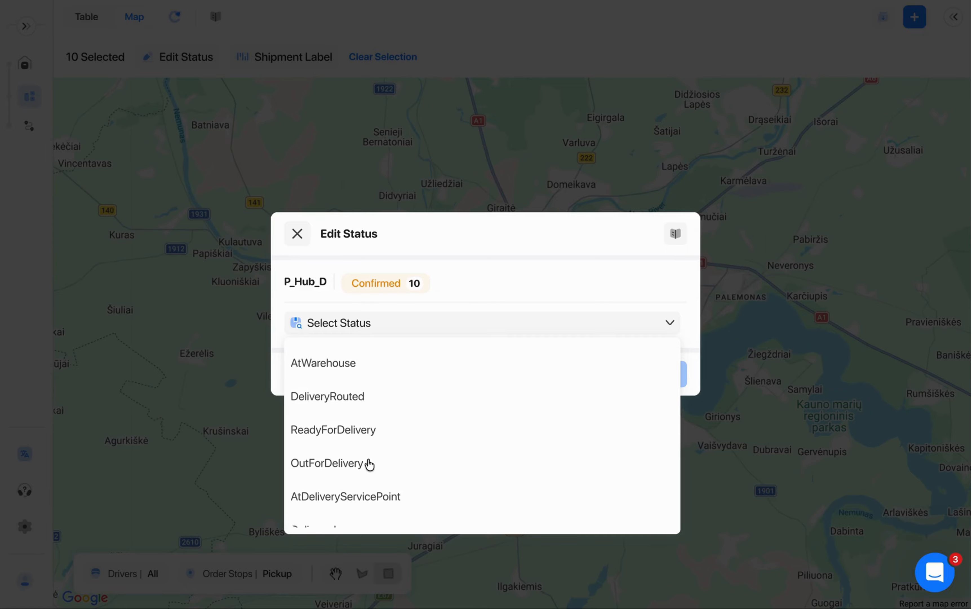
{"action": "scroll", "coordinate": [398, 402], "scroll_direction": "up", "scroll_amount": 5}
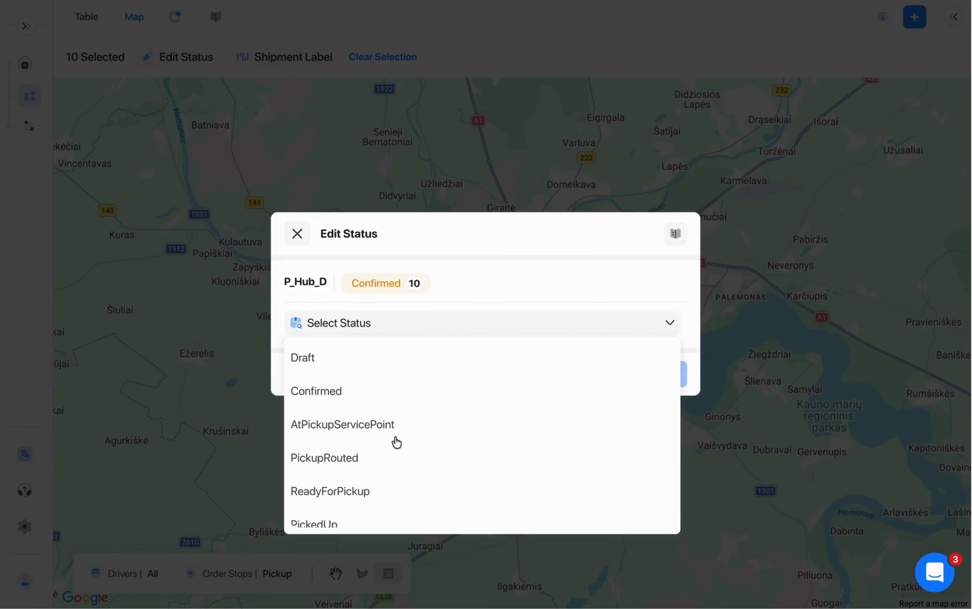
{"action": "left_click", "coordinate": [362, 498]}
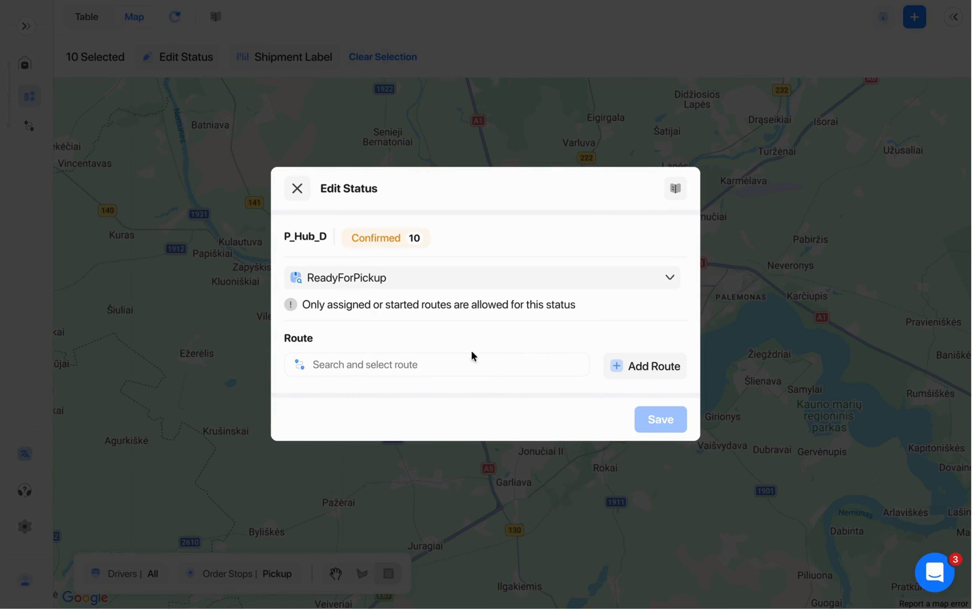
Start adding a new route for these orders and name it "Pickup Route"
{"action": "left_click", "coordinate": [631, 365]}
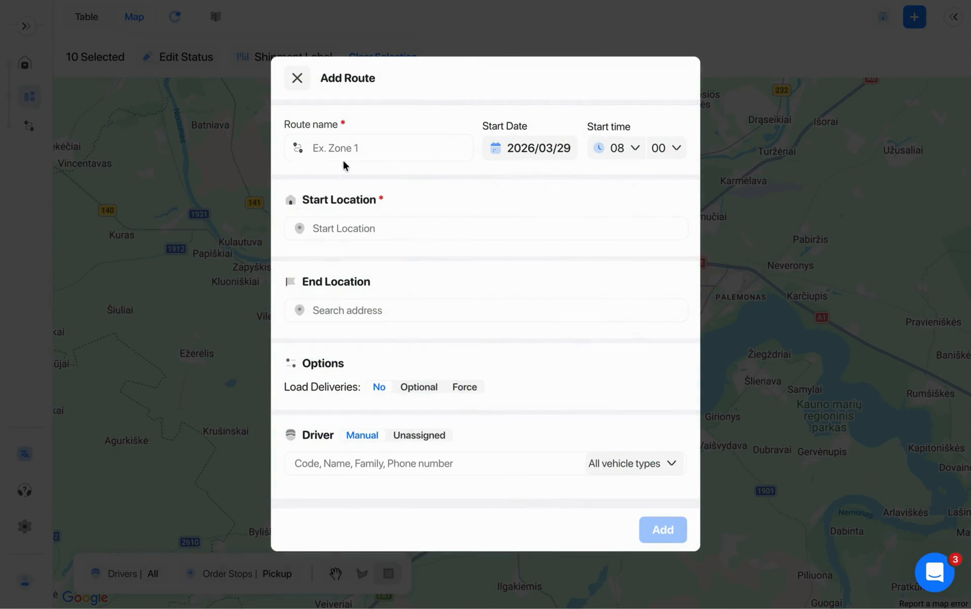
{"action": "left_click", "coordinate": [348, 149]}
{"action": "type", "text": "Route"}
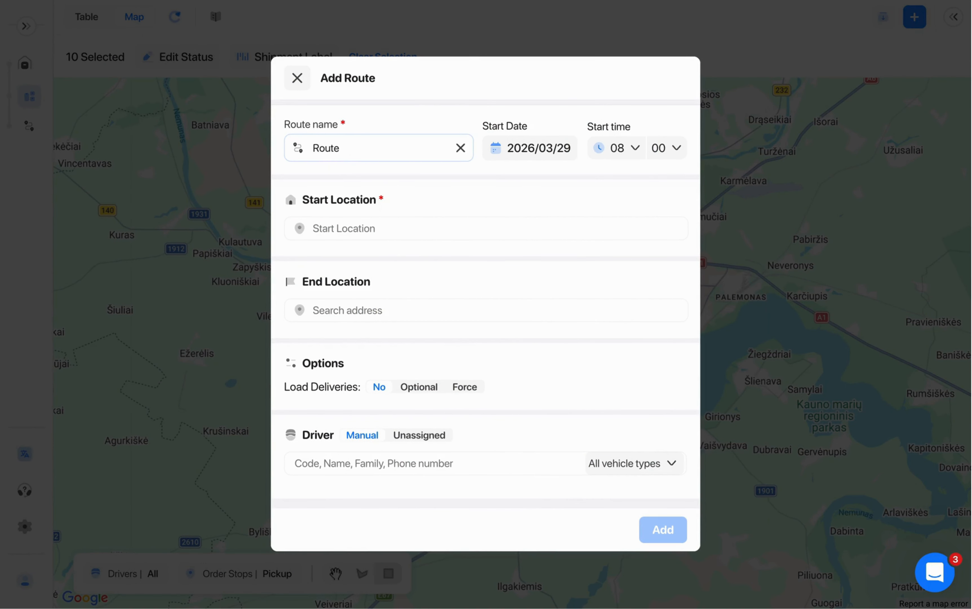
{"action": "key", "text": "BackSpace"}
{"action": "key", "text": "BackSpace"}
{"action": "key", "text": "BackSpace"}
{"action": "type", "text": "Pickup Route"}
Set the route's start location to Kaunas, Kaunas City Municipality, Lithuania
{"action": "left_click", "coordinate": [345, 229]}
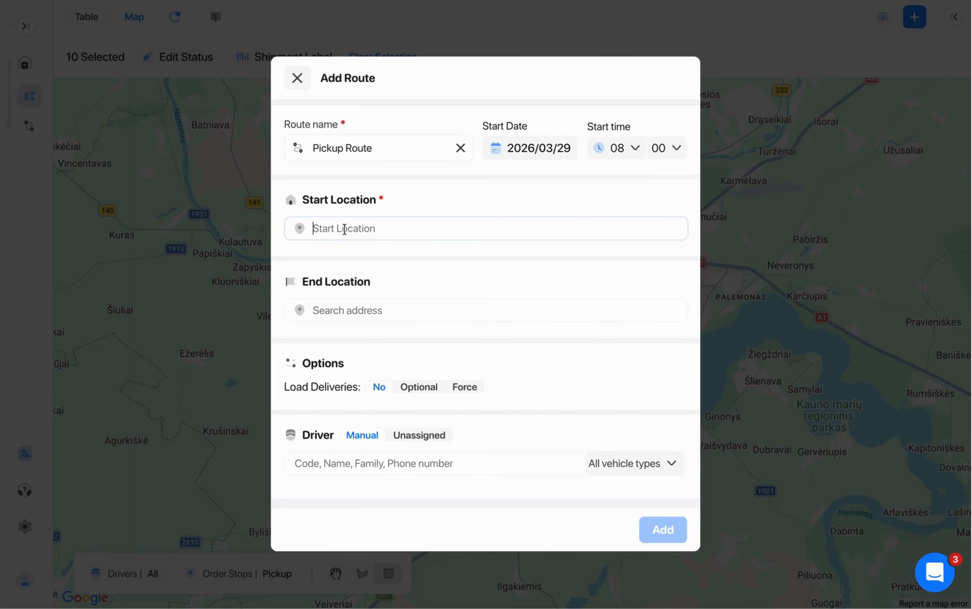
{"action": "type", "text": "kaunas"}
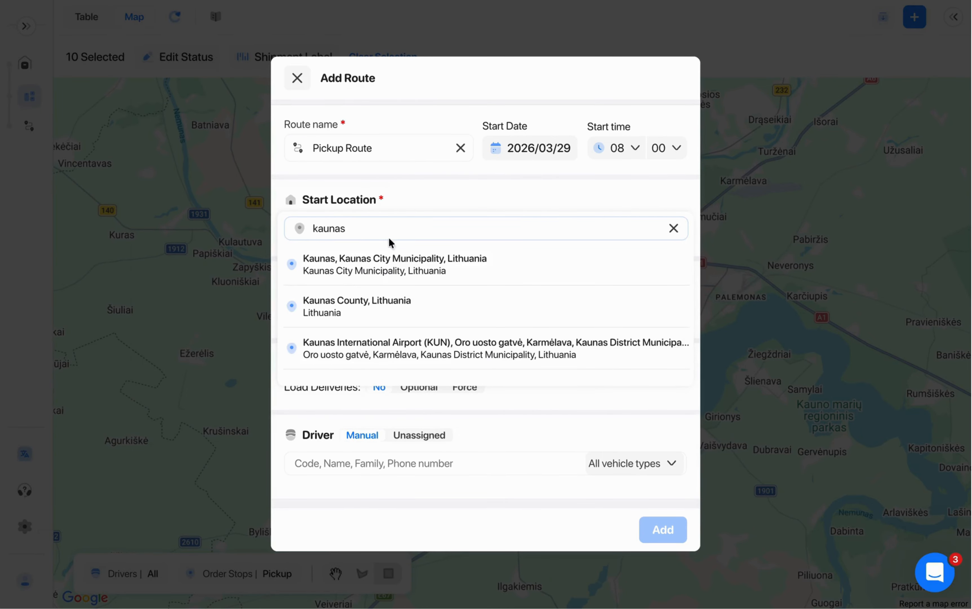
{"action": "left_click", "coordinate": [369, 264]}
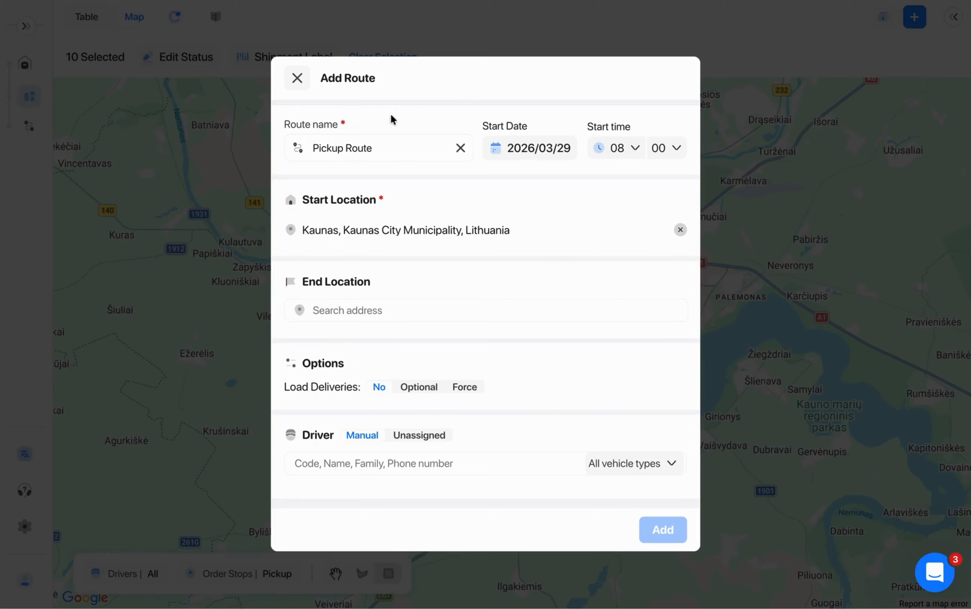
Search for the driver by first name, assign the matching driver, and add the route
{"action": "left_click", "coordinate": [347, 462]}
{"action": "type", "text": "jo"}
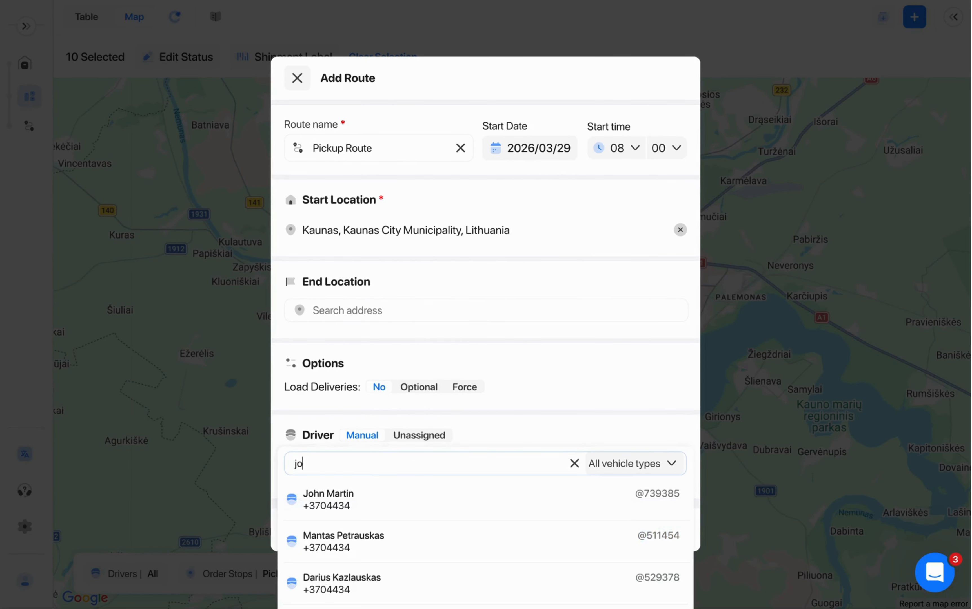
{"action": "type", "text": "h"}
{"action": "left_click", "coordinate": [331, 498]}
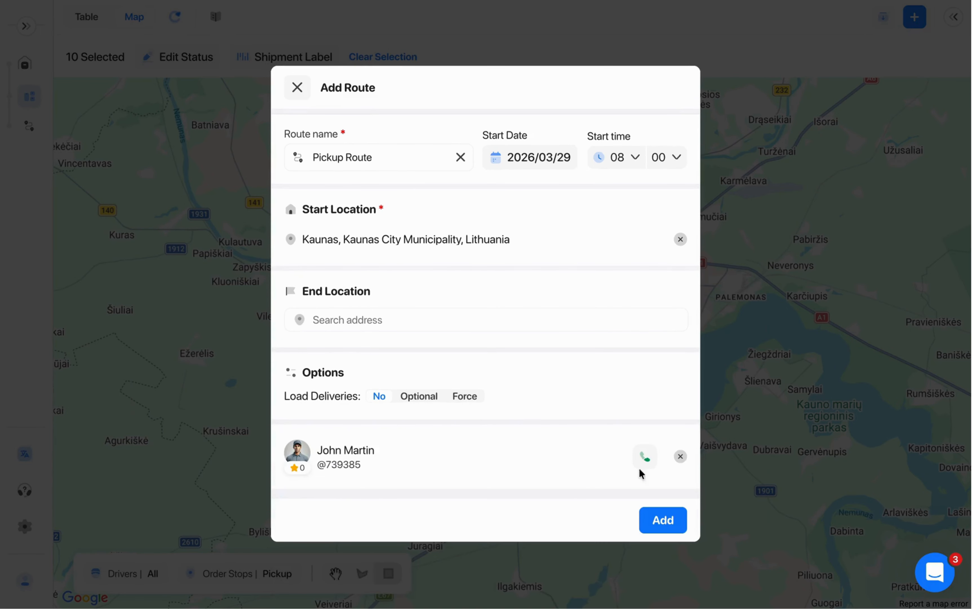
{"action": "left_click", "coordinate": [674, 531]}
Save the bulk status change and refresh the orders in table view
{"action": "left_click", "coordinate": [644, 407]}
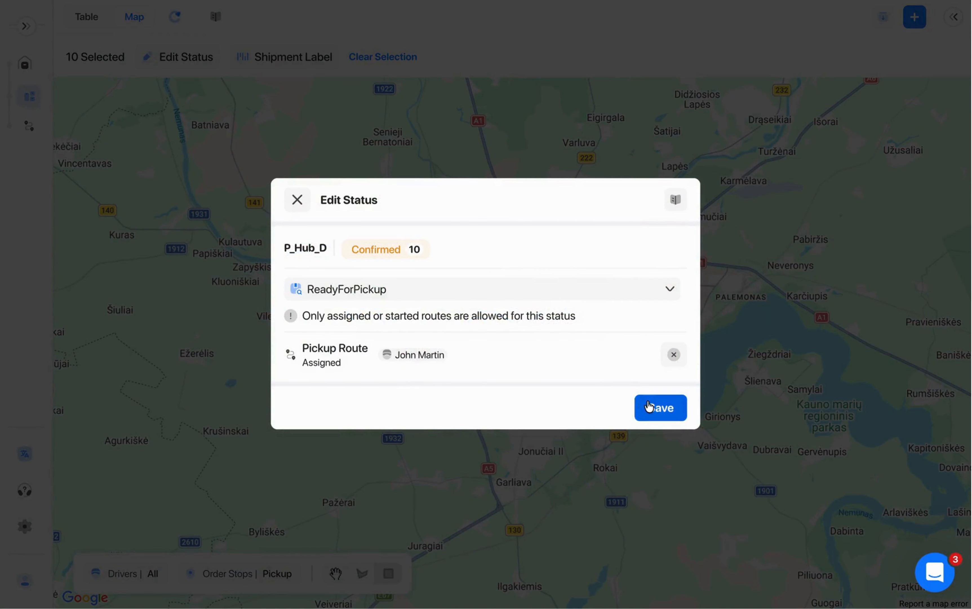
{"action": "left_click", "coordinate": [92, 20]}
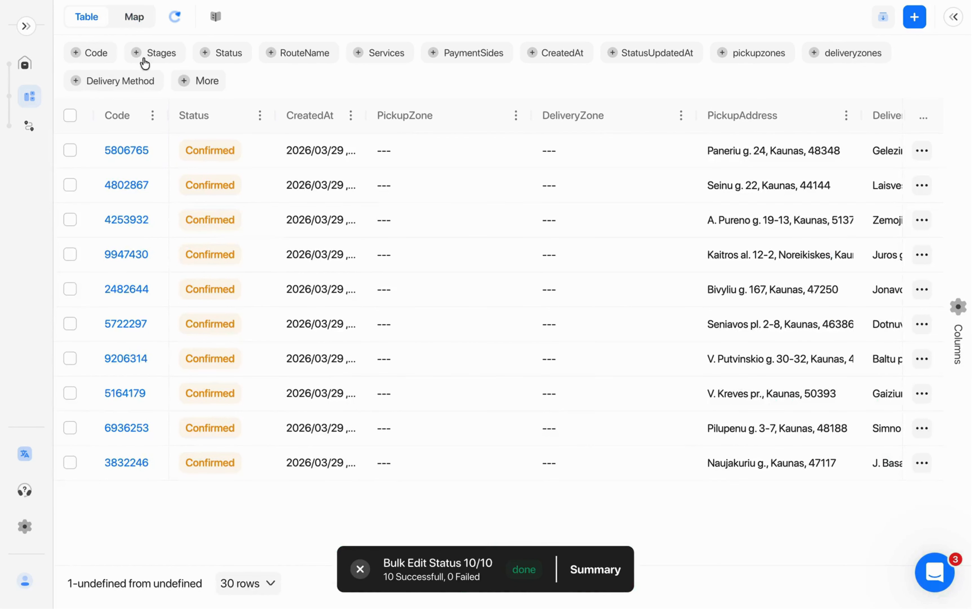
{"action": "left_click", "coordinate": [175, 18]}
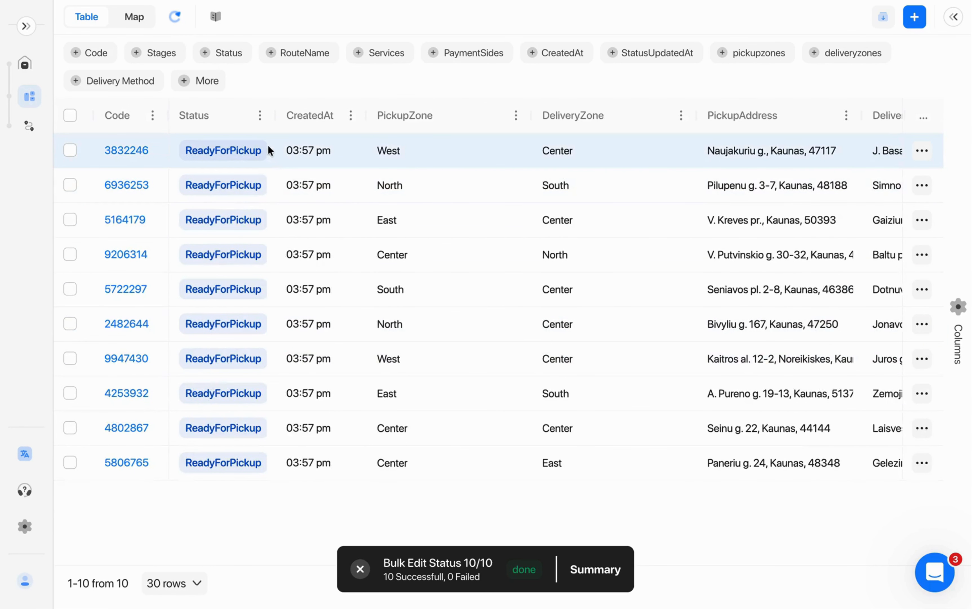
Review the Ready For Pickup stage on the ONRO P&D Flow slide in Visme and return to the orders table
{"action": "key", "text": "alt+Tab"}
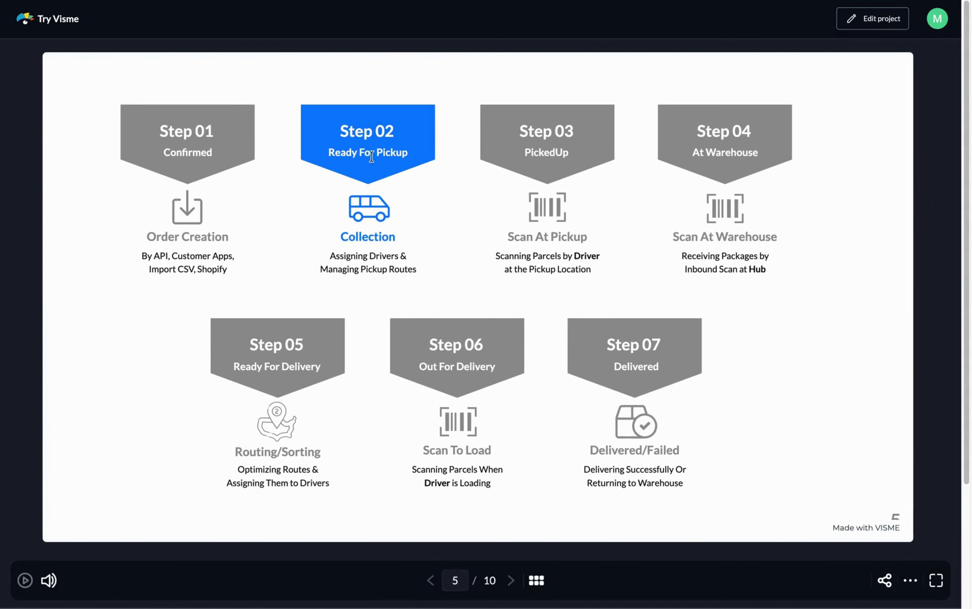
{"action": "key", "text": "alt+Tab"}
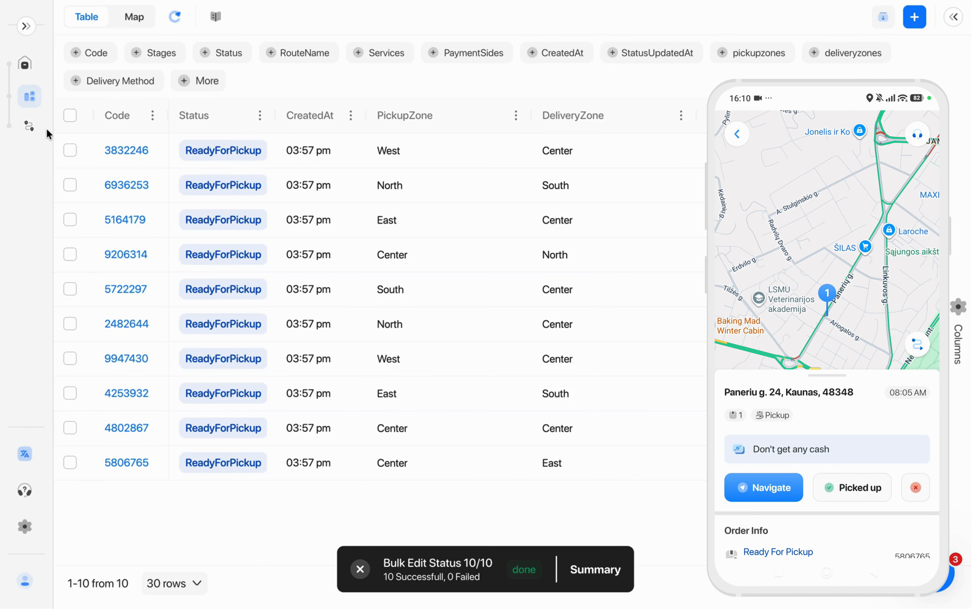
{"action": "mouse_move", "coordinate": [4, 194]}
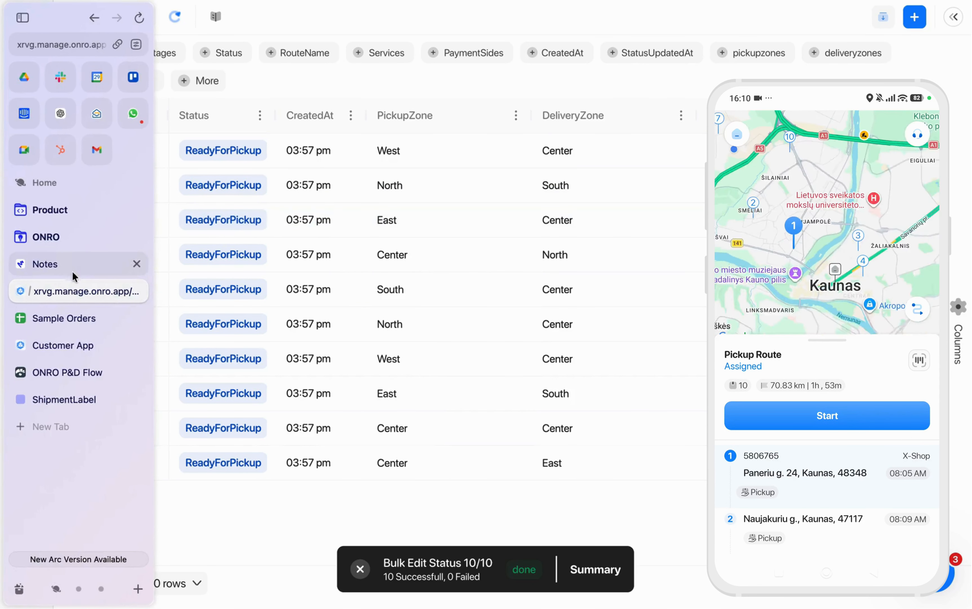
{"action": "left_click", "coordinate": [81, 371]}
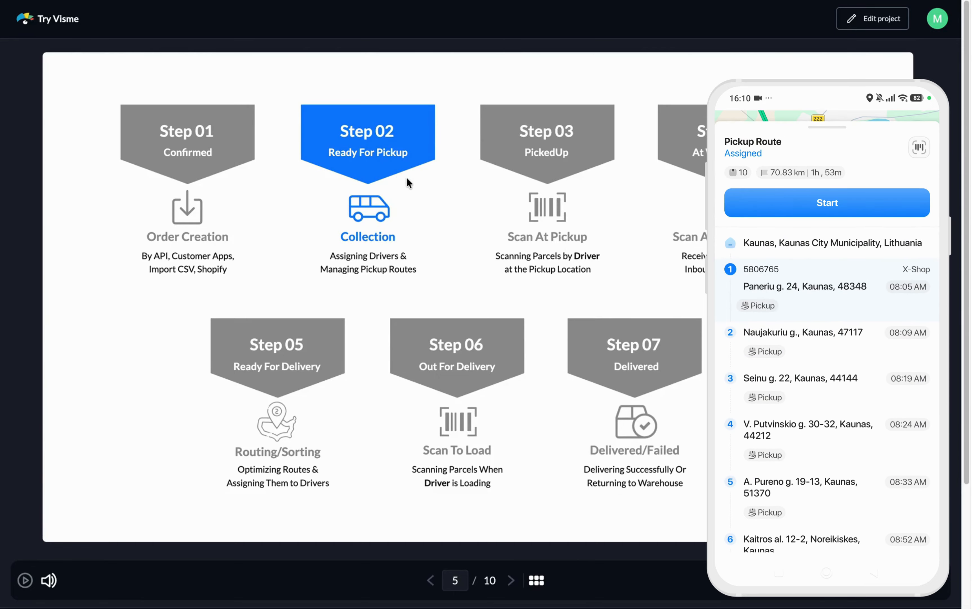
{"action": "key", "text": "alt+Tab"}
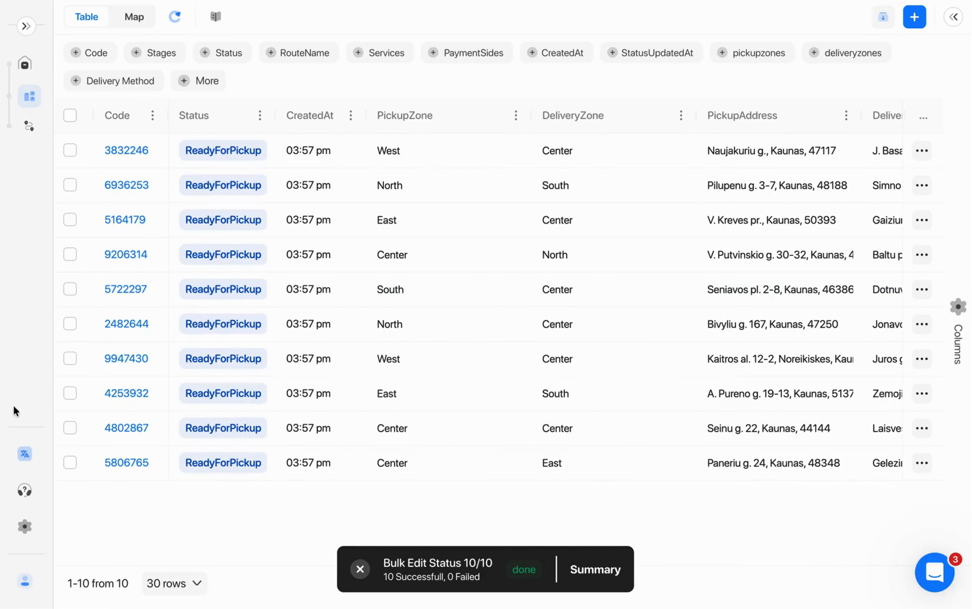
Open Pickup Route from the routes list and request optimization of its stops
{"action": "left_click", "coordinate": [29, 126]}
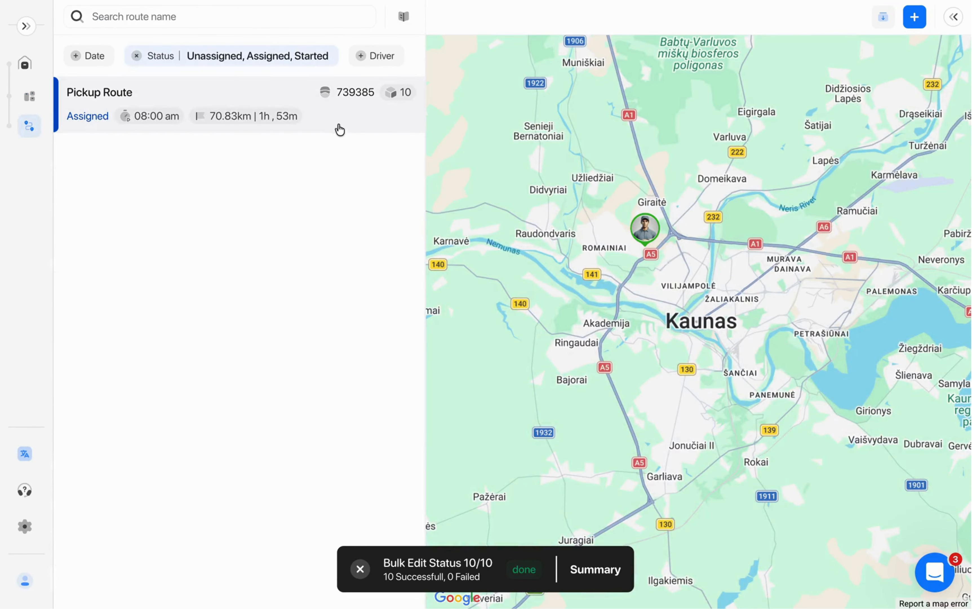
{"action": "left_click", "coordinate": [361, 129]}
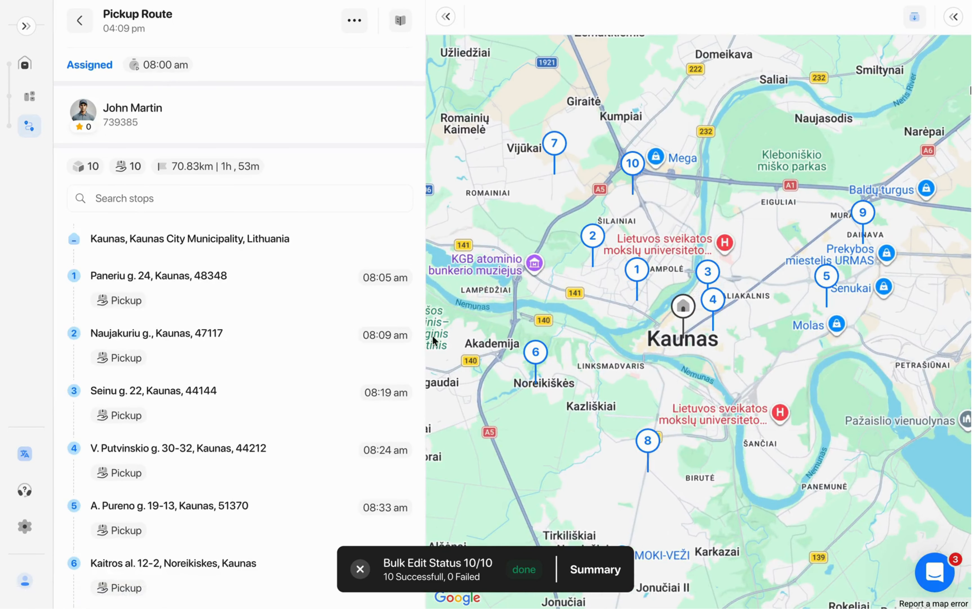
{"action": "left_click", "coordinate": [355, 21]}
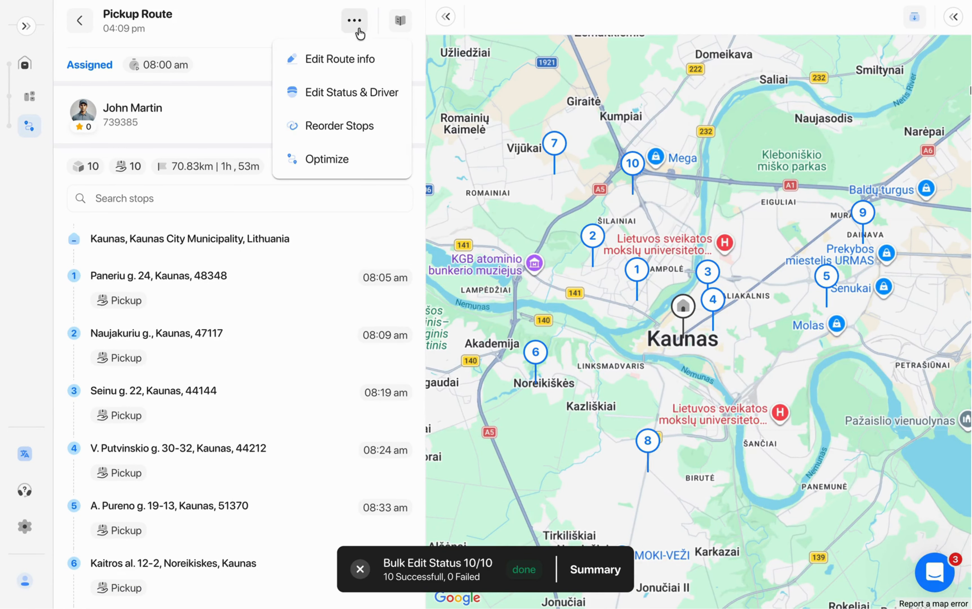
{"action": "left_click", "coordinate": [334, 161]}
{"action": "left_click", "coordinate": [397, 360]}
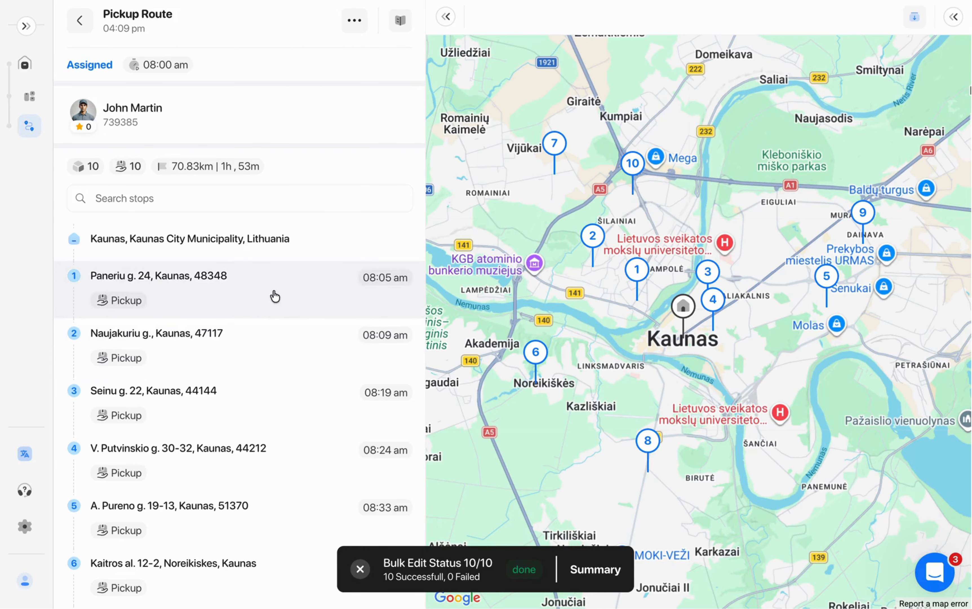
Review the full sequence of stops and arrival times in Pickup Route
{"action": "scroll", "coordinate": [280, 307], "scroll_direction": "down", "scroll_amount": 3}
{"action": "scroll", "coordinate": [281, 309], "scroll_direction": "down", "scroll_amount": 2}
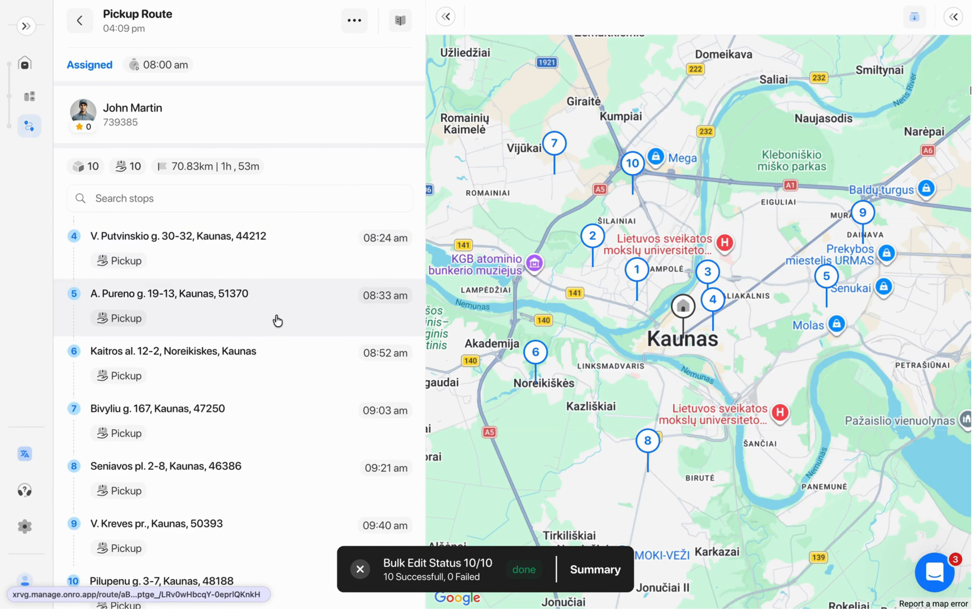
{"action": "scroll", "coordinate": [278, 321], "scroll_direction": "down", "scroll_amount": 1}
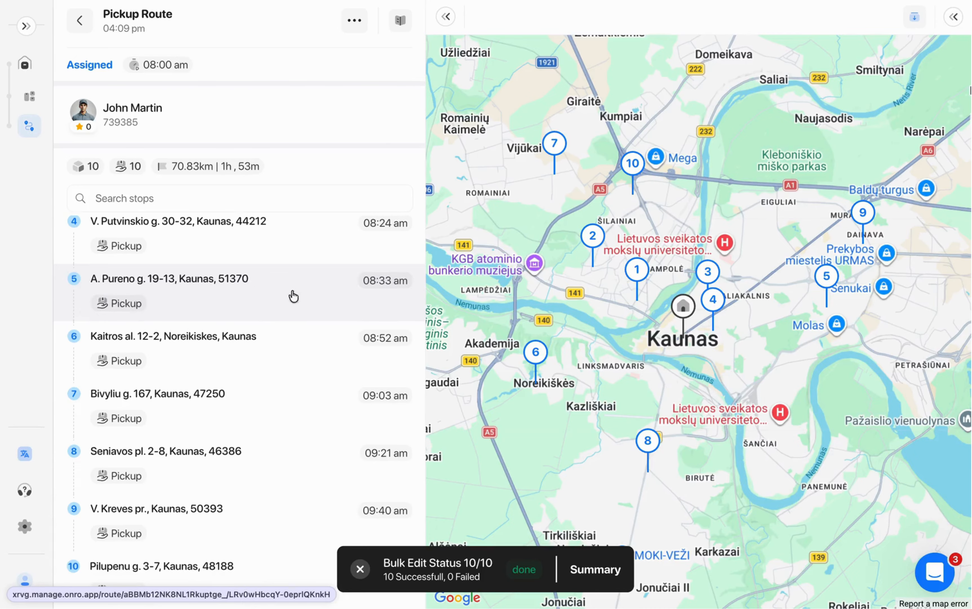
{"action": "scroll", "coordinate": [290, 241], "scroll_direction": "up", "scroll_amount": 6}
Check the status choices and assigned driver in the route's Edit Status & Driver settings, and leave without saving
{"action": "left_click", "coordinate": [354, 20]}
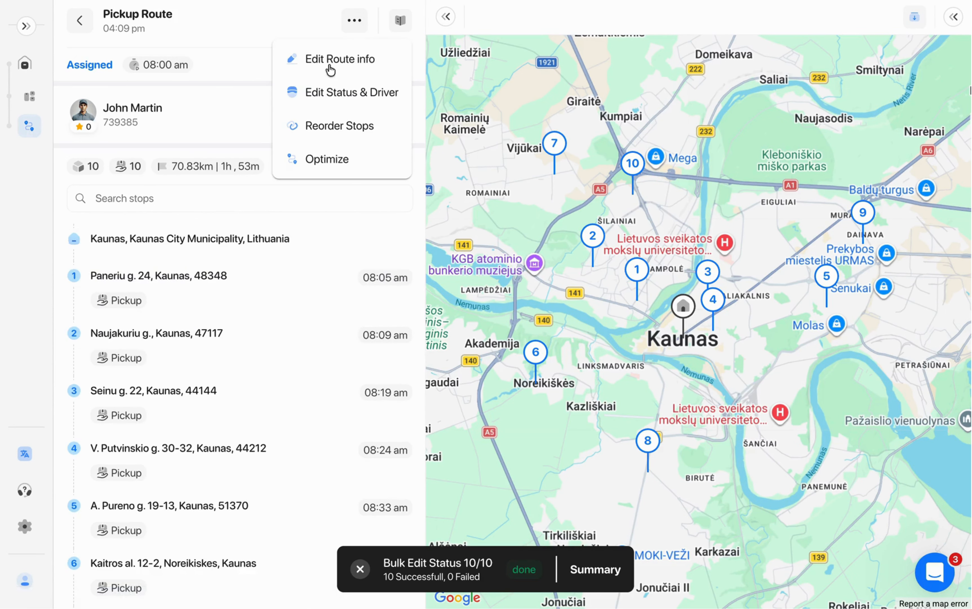
{"action": "left_click", "coordinate": [335, 95]}
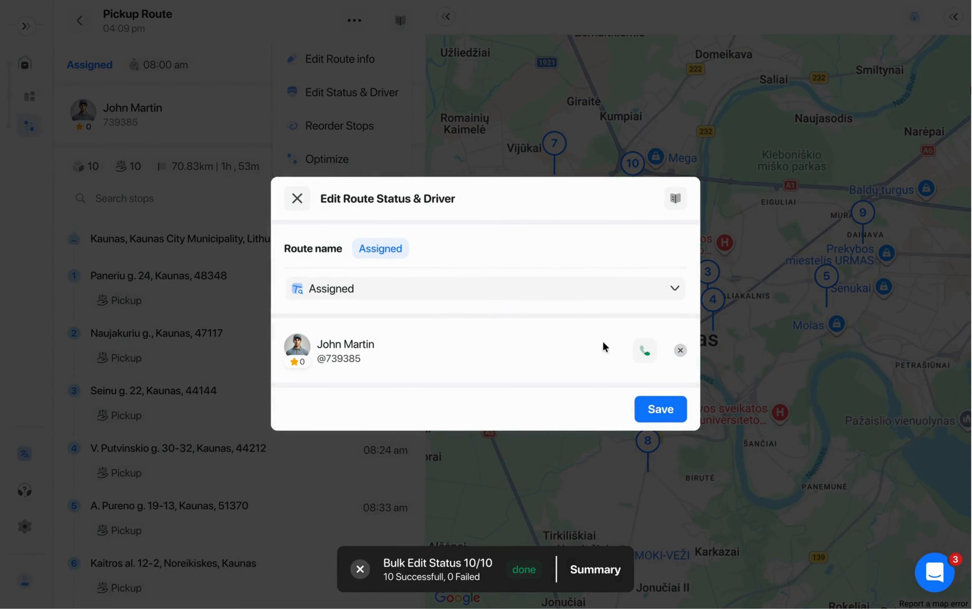
{"action": "left_click", "coordinate": [430, 293]}
{"action": "left_click", "coordinate": [493, 252]}
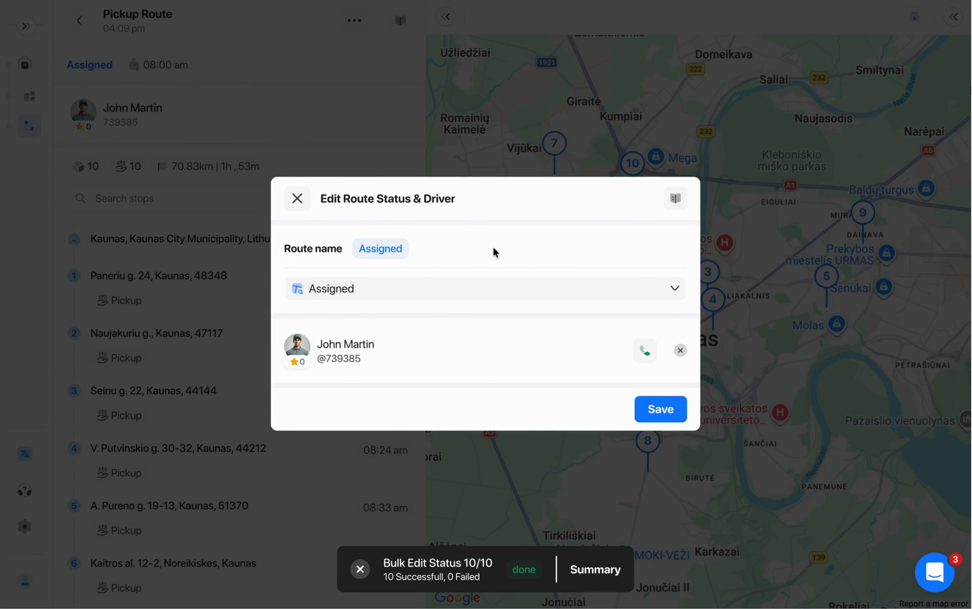
{"action": "left_click", "coordinate": [298, 199]}
{"action": "left_click", "coordinate": [80, 21]}
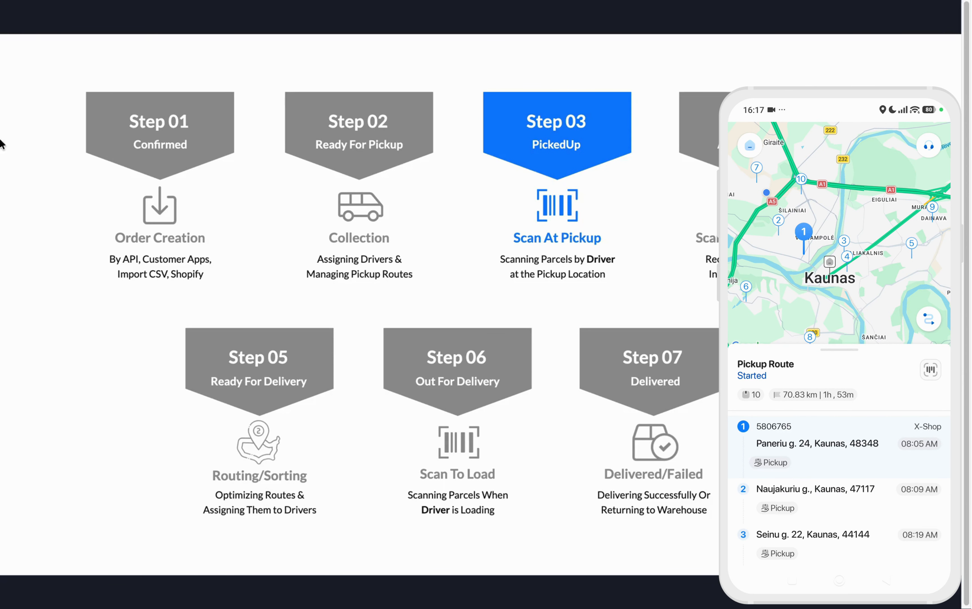
Return from the ONRO P&D Flow slide to the dispatcher site, reopen Pickup Route from the routes list, and review its stop times
{"action": "mouse_move", "coordinate": [1, 141]}
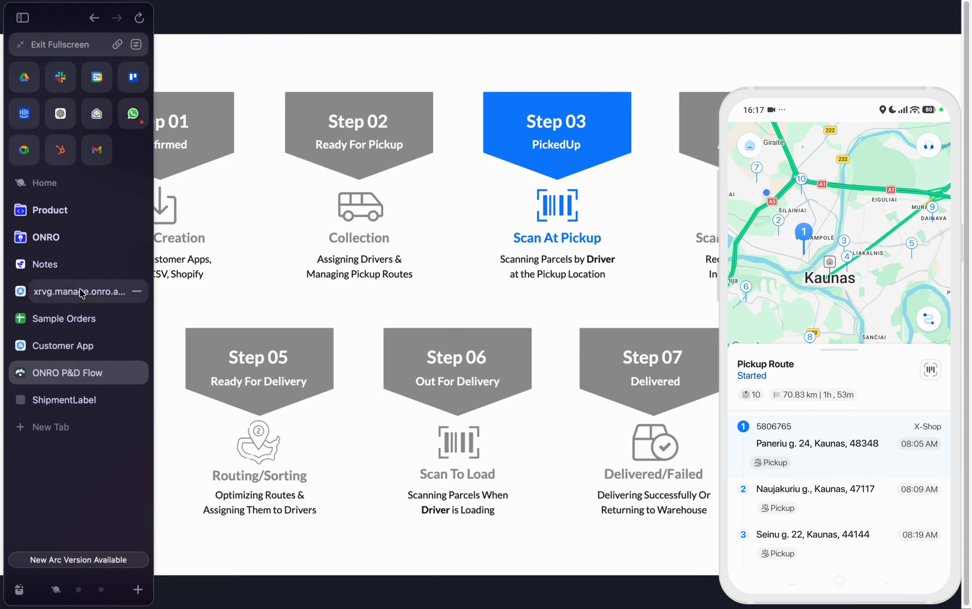
{"action": "left_click", "coordinate": [52, 291]}
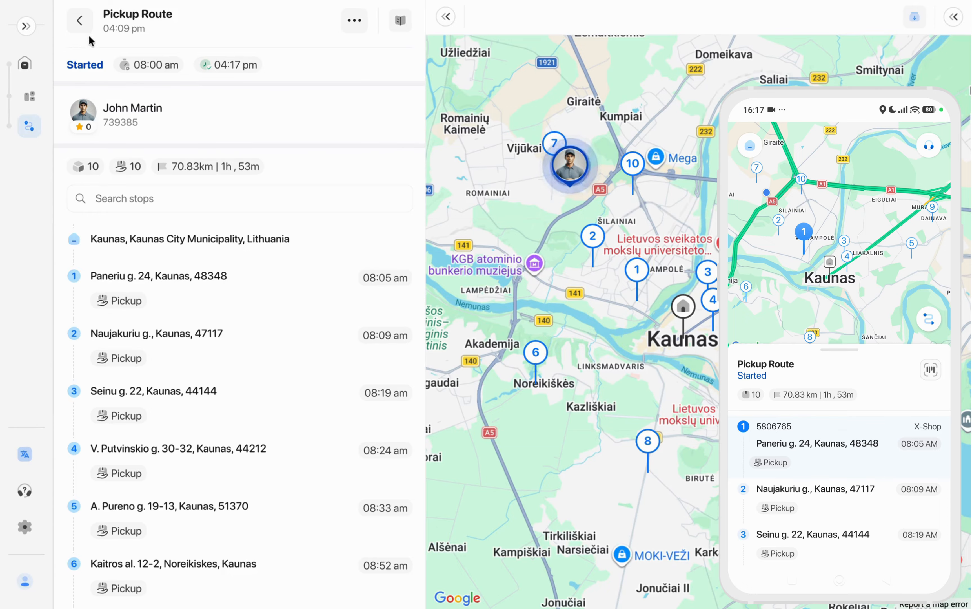
{"action": "left_click", "coordinate": [82, 22]}
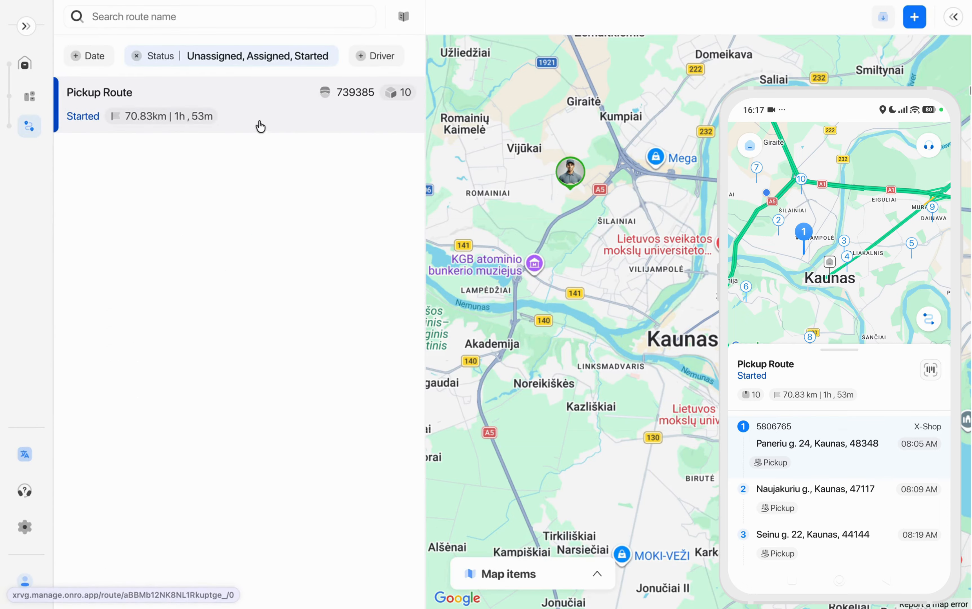
{"action": "left_click", "coordinate": [249, 120]}
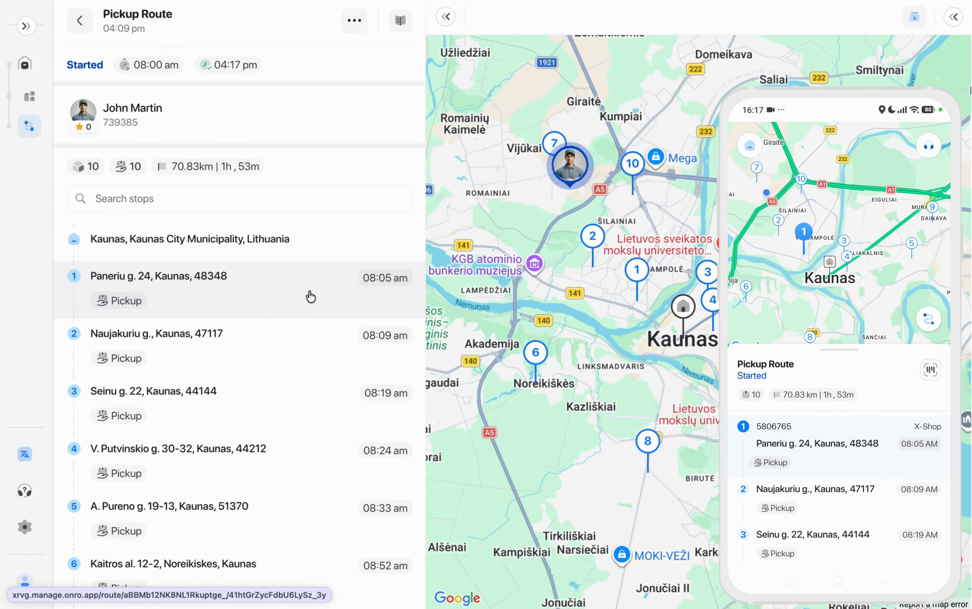
{"action": "scroll", "coordinate": [316, 277], "scroll_direction": "down", "scroll_amount": 1}
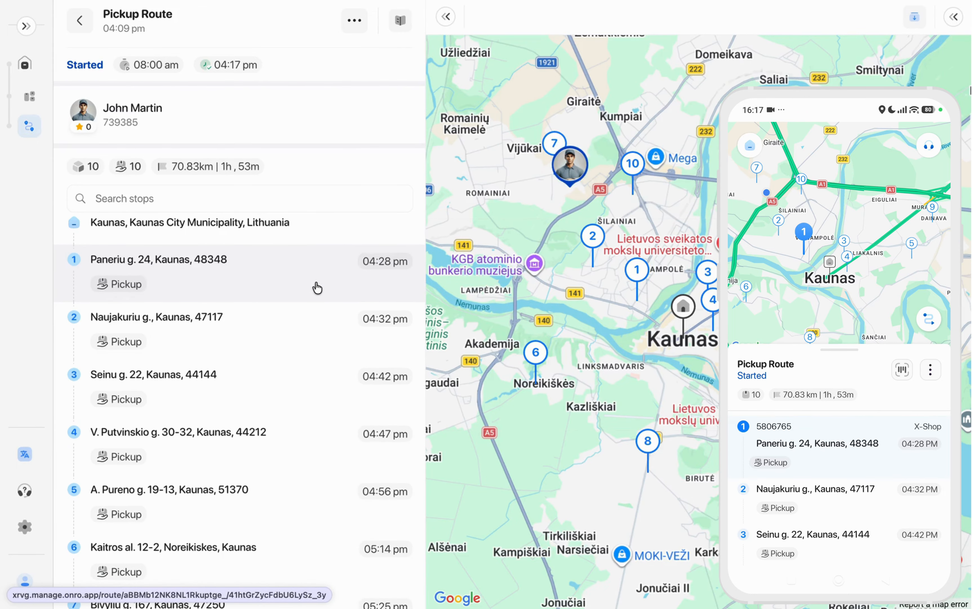
{"action": "scroll", "coordinate": [322, 310], "scroll_direction": "up", "scroll_amount": 1}
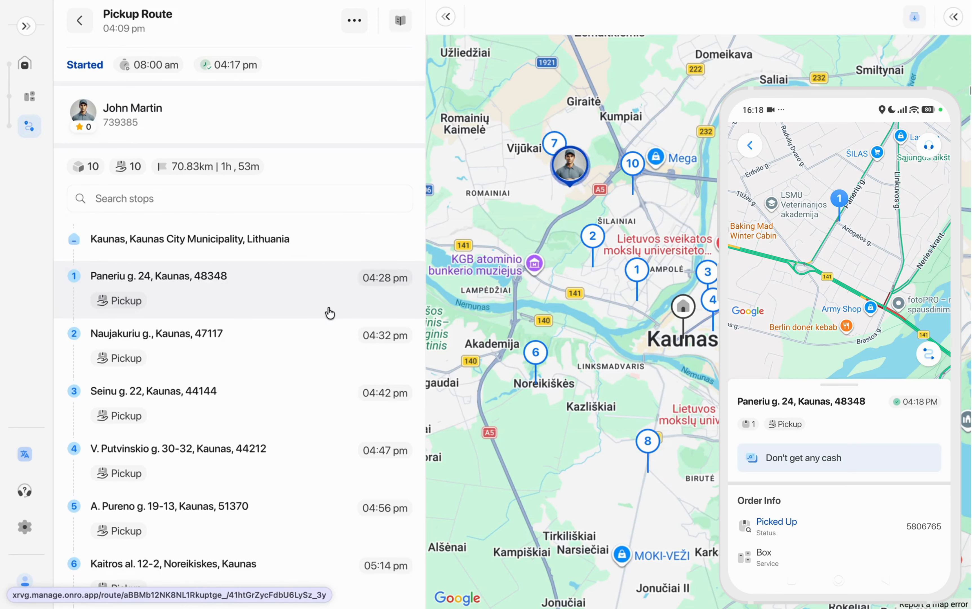
Examine the proof of pickup and order info for stop 1, and return to the route's stop list
{"action": "left_click", "coordinate": [314, 310]}
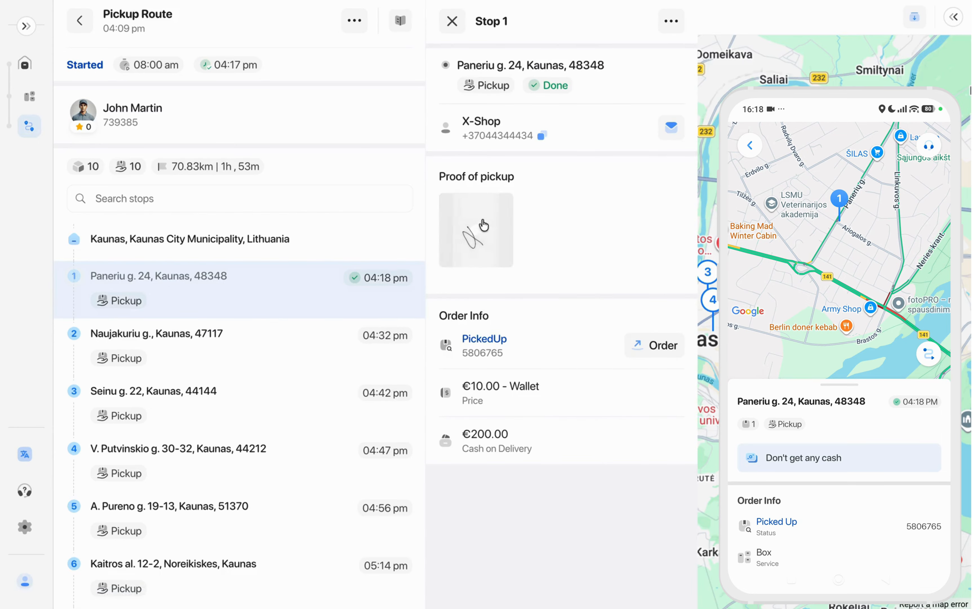
{"action": "left_click", "coordinate": [486, 224]}
{"action": "left_click", "coordinate": [40, 29]}
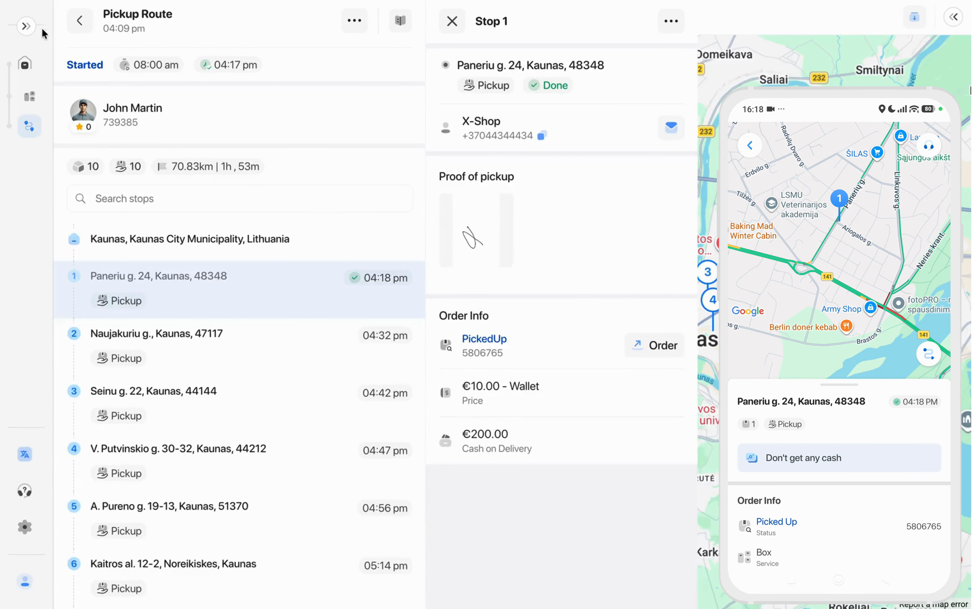
{"action": "left_click", "coordinate": [452, 22]}
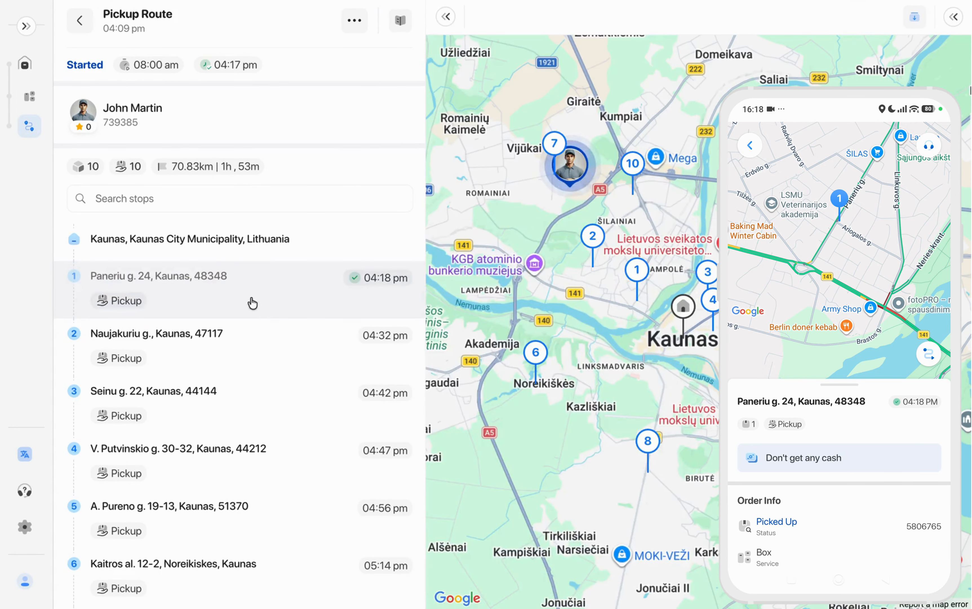
{"action": "scroll", "coordinate": [257, 305], "scroll_direction": "down", "scroll_amount": 1}
{"action": "scroll", "coordinate": [271, 304], "scroll_direction": "up", "scroll_amount": 1}
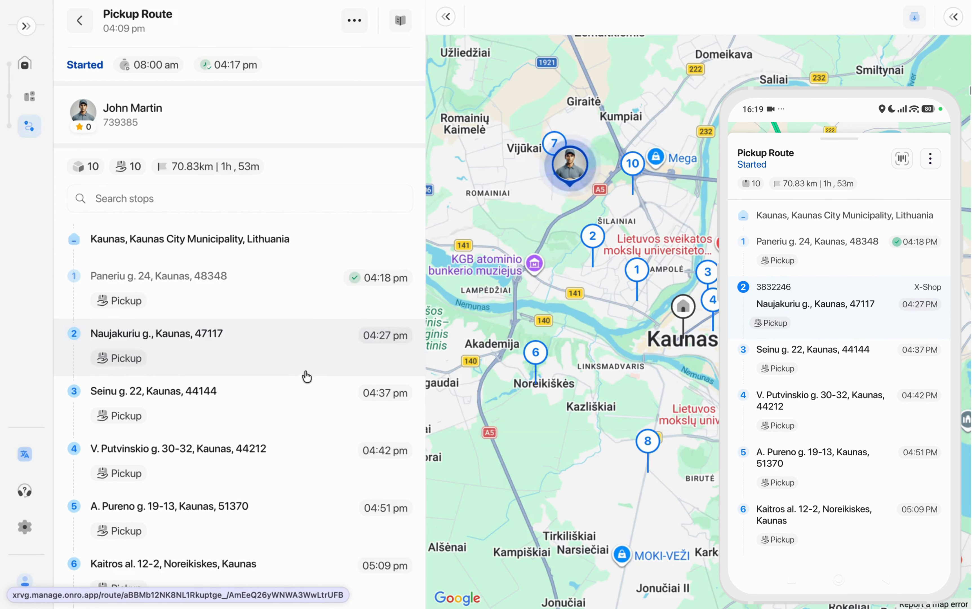
Switch to the ShipmentLabel PDF, set its zoom to 200%, and go back to the first label
{"action": "mouse_move", "coordinate": [2, 357]}
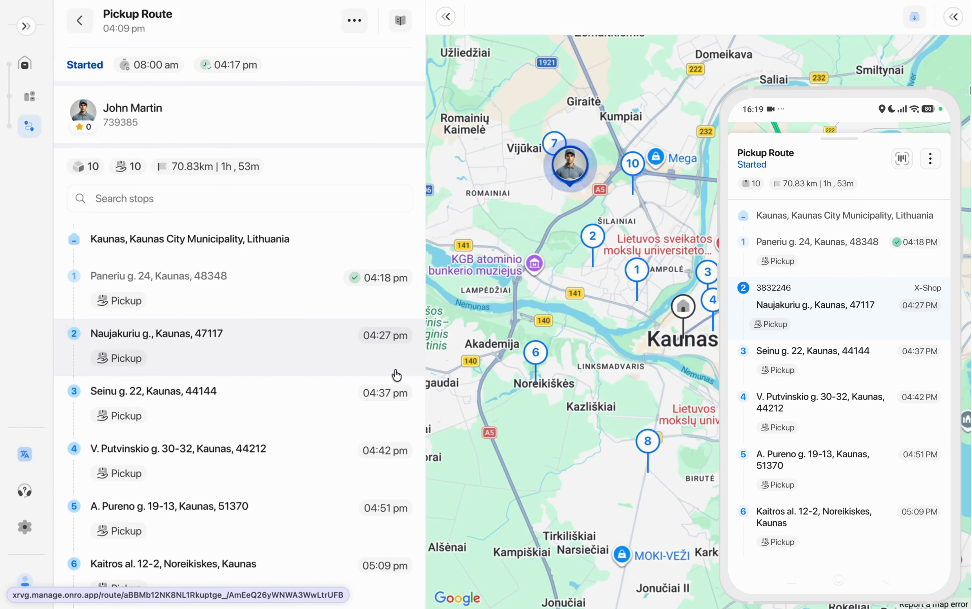
{"action": "mouse_move", "coordinate": [2, 416]}
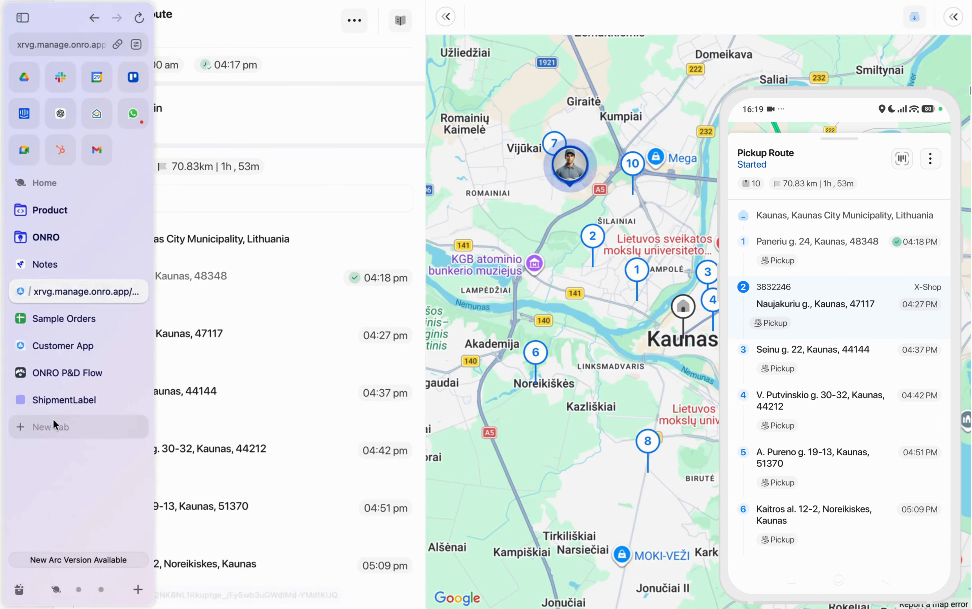
{"action": "left_click", "coordinate": [83, 394]}
{"action": "scroll", "coordinate": [558, 323], "scroll_direction": "up", "scroll_amount": 20}
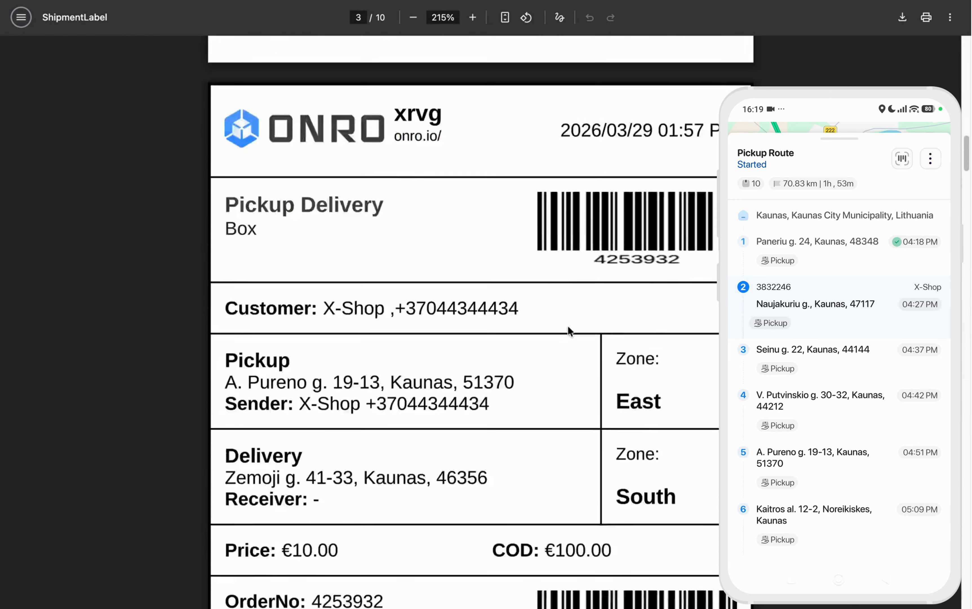
{"action": "left_click", "coordinate": [414, 18]}
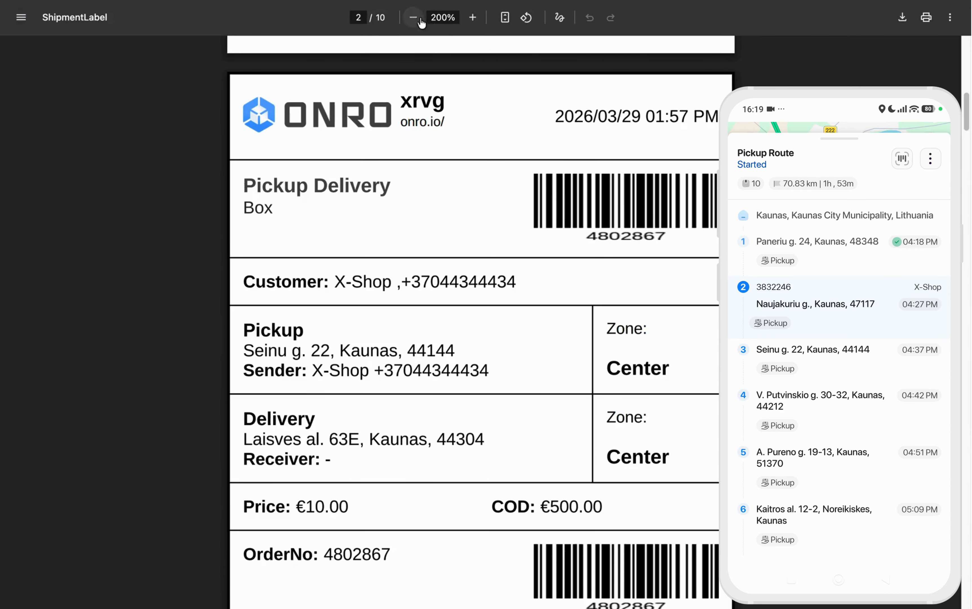
{"action": "left_click_drag", "start_coordinate": [967, 107], "coordinate": [968, 24]}
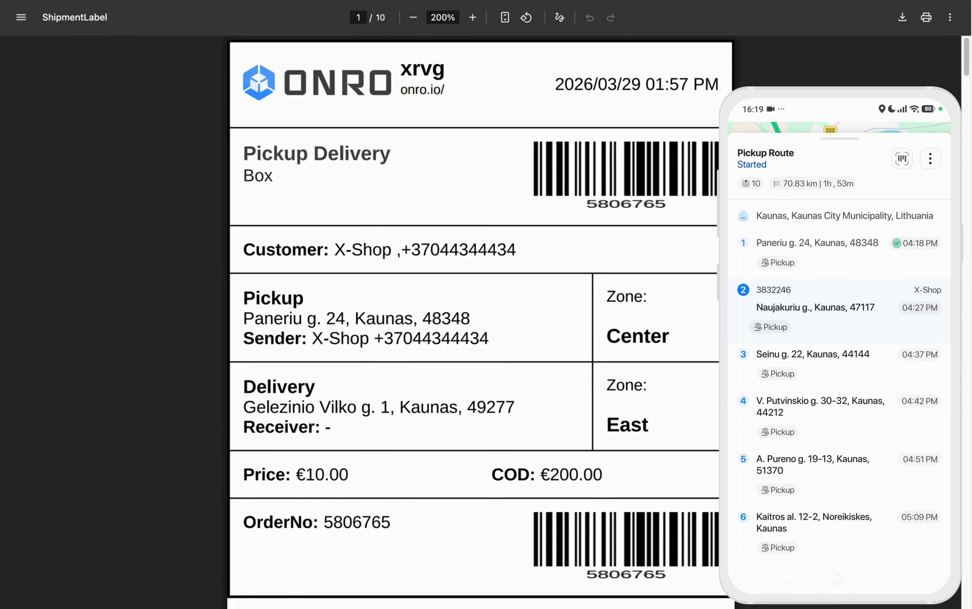
Open the Scan to options for Pickup Route in the driver app and look through the shipment labels up to page 7
{"action": "key", "text": "Right"}
{"action": "left_click", "coordinate": [903, 159]}
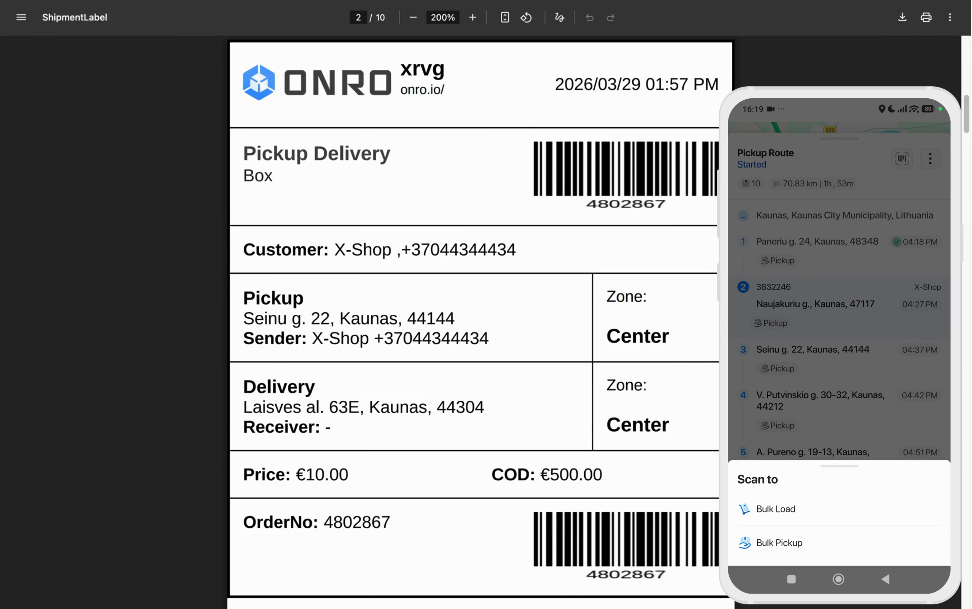
{"action": "key", "text": "Right"}
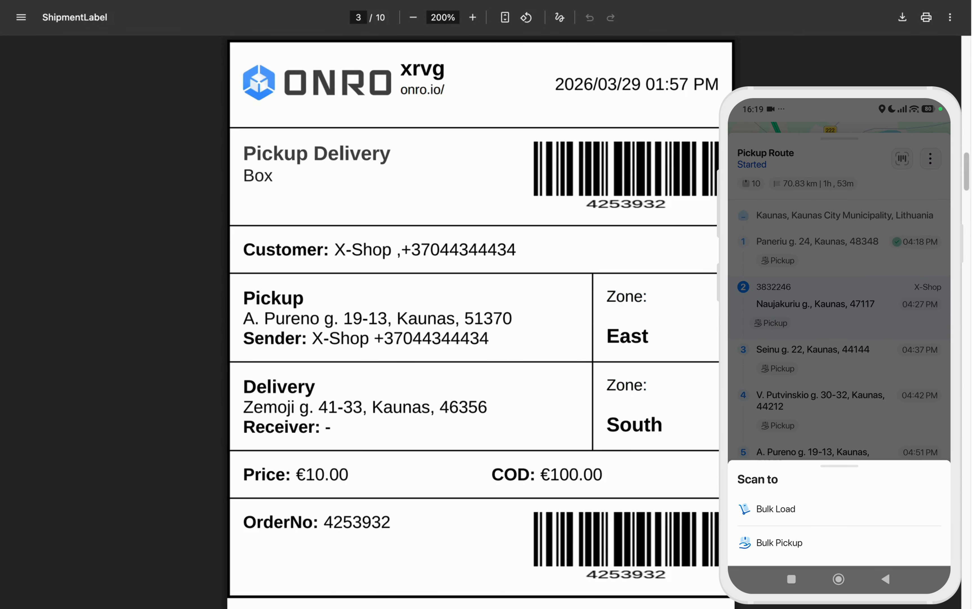
{"action": "key", "text": "Right"}
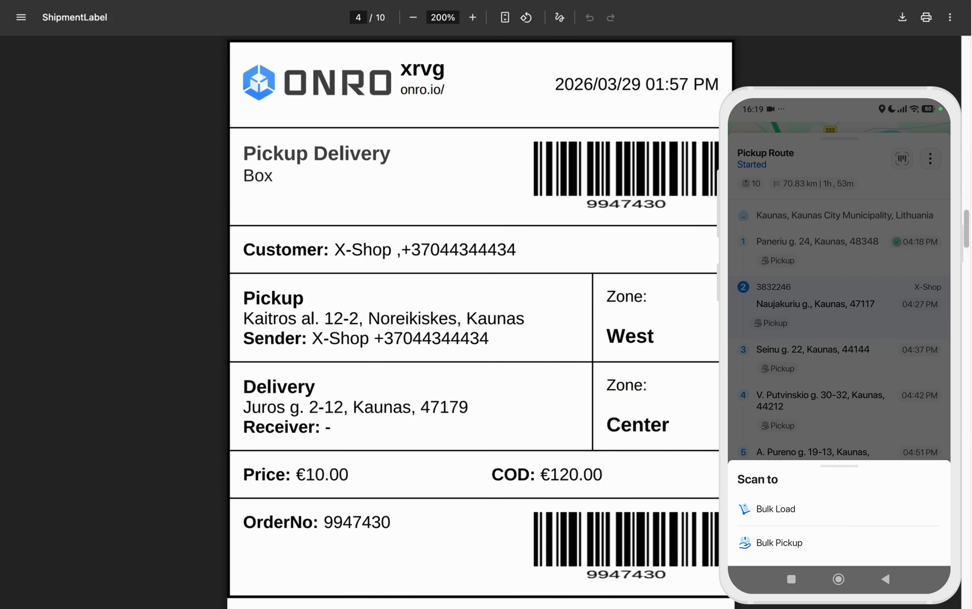
{"action": "key", "text": "Right"}
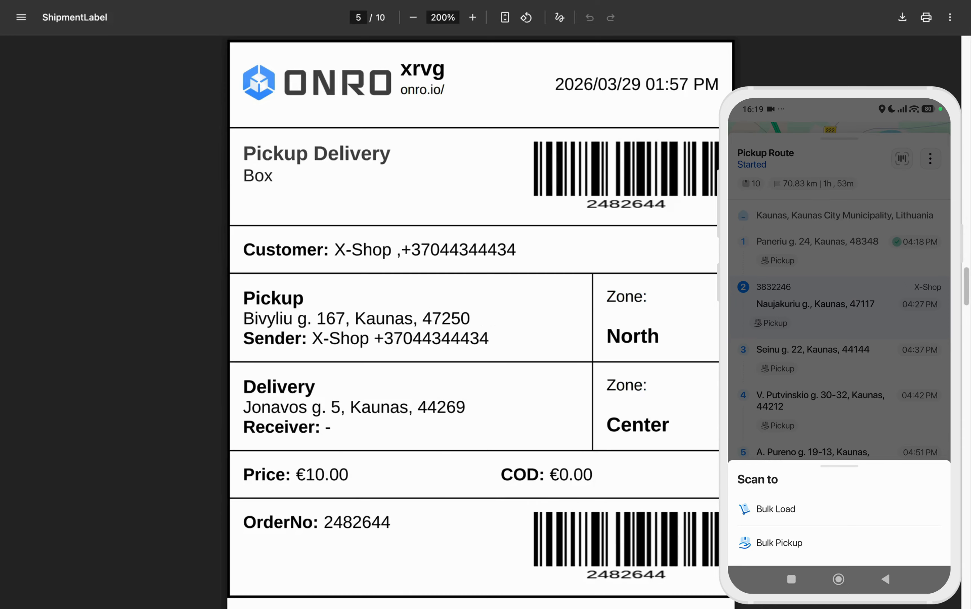
{"action": "key", "text": "Right"}
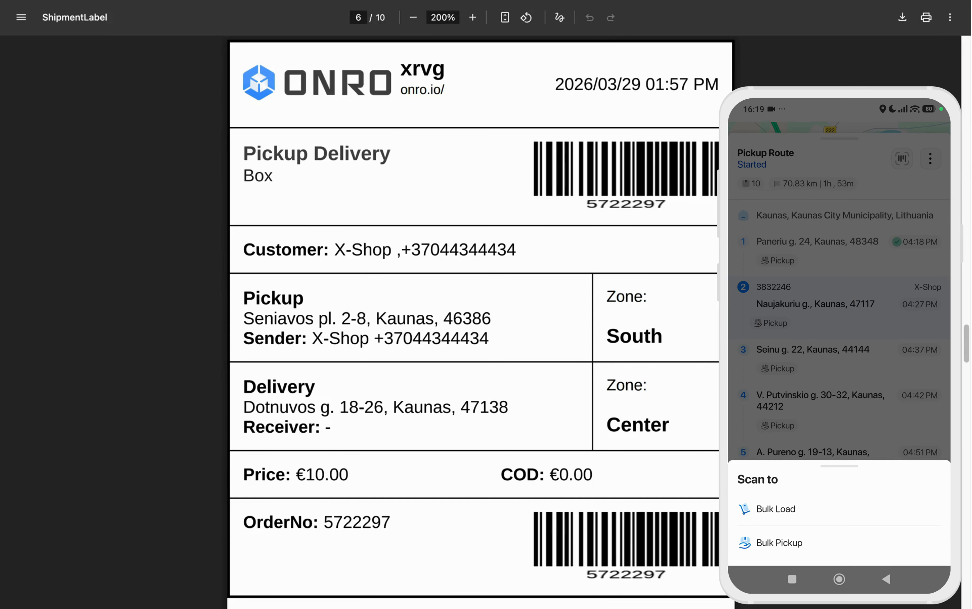
{"action": "key", "text": "Right"}
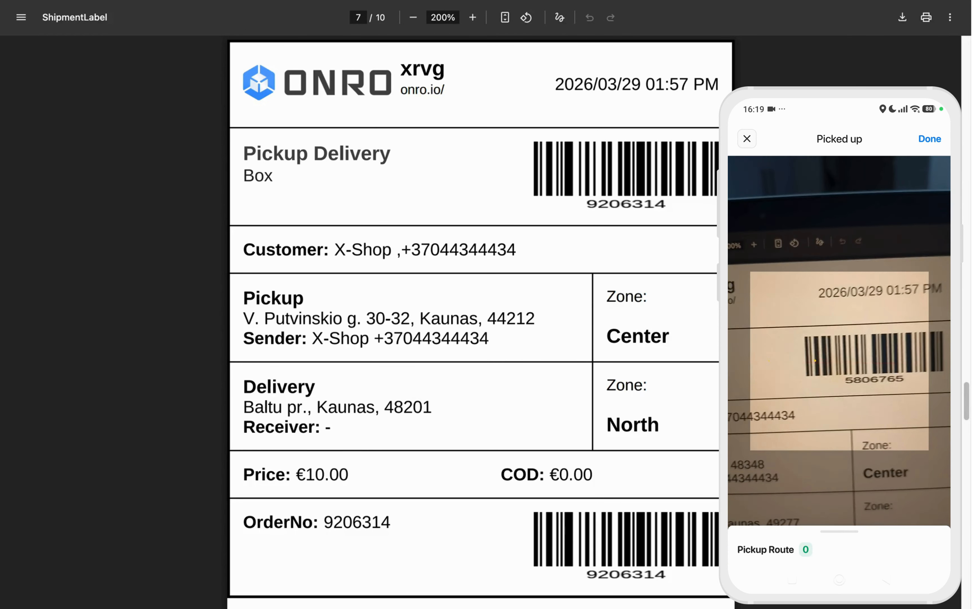
Bring up shipment labels 2 through 10 one after another for the driver app's bulk pickup scan
{"action": "key", "text": "Right"}
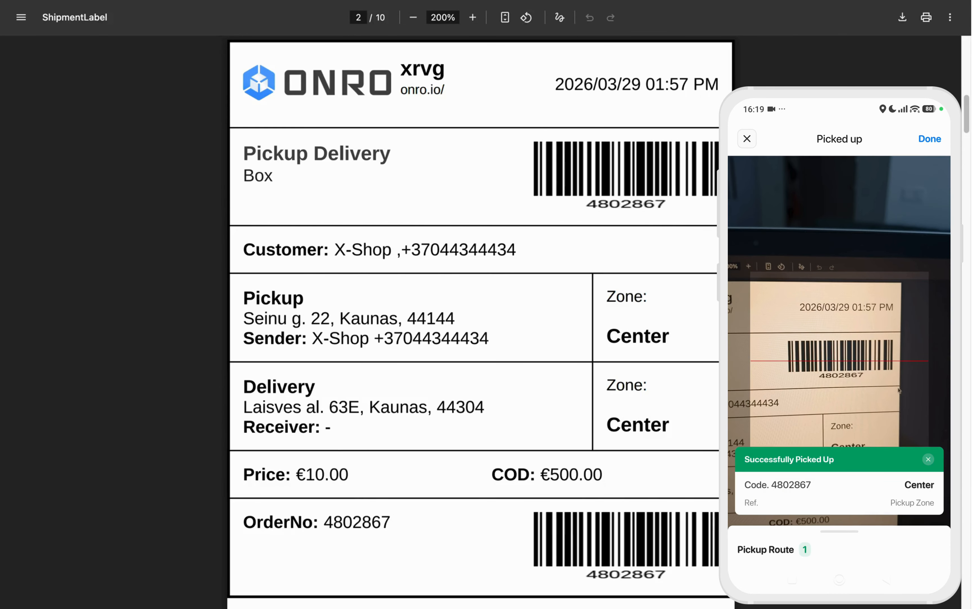
{"action": "key", "text": "Right"}
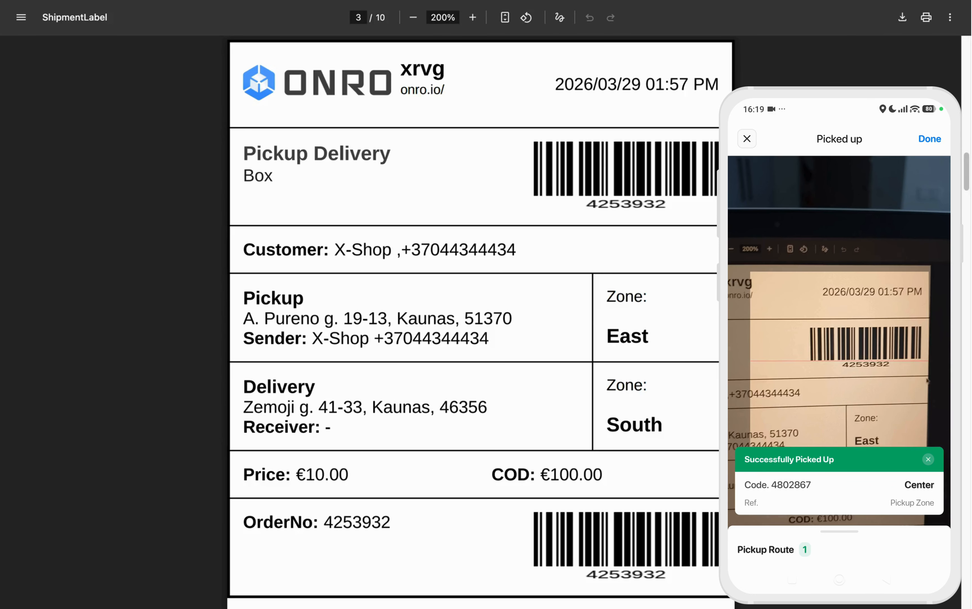
{"action": "key", "text": "Right"}
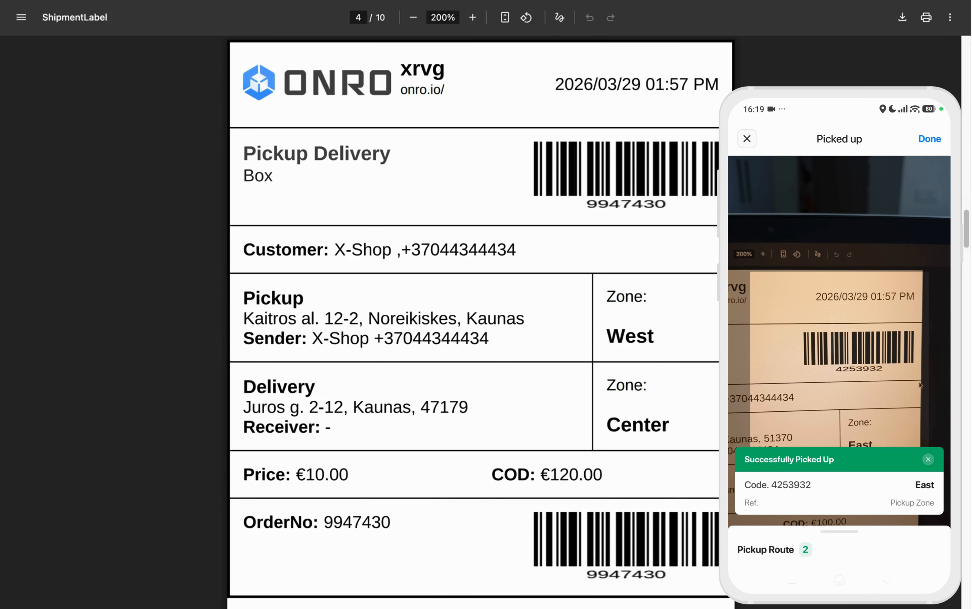
{"action": "key", "text": "Right"}
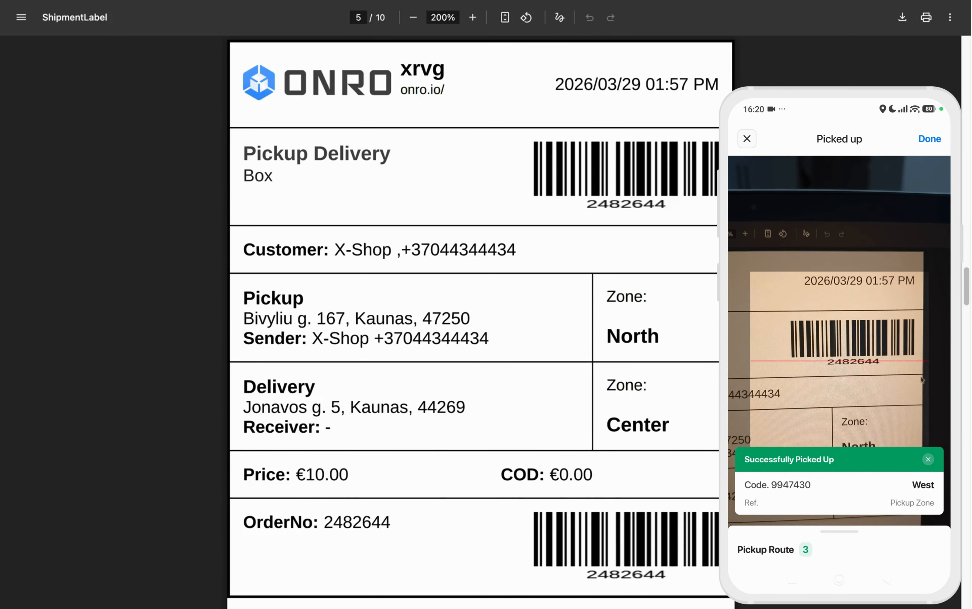
{"action": "key", "text": "Right"}
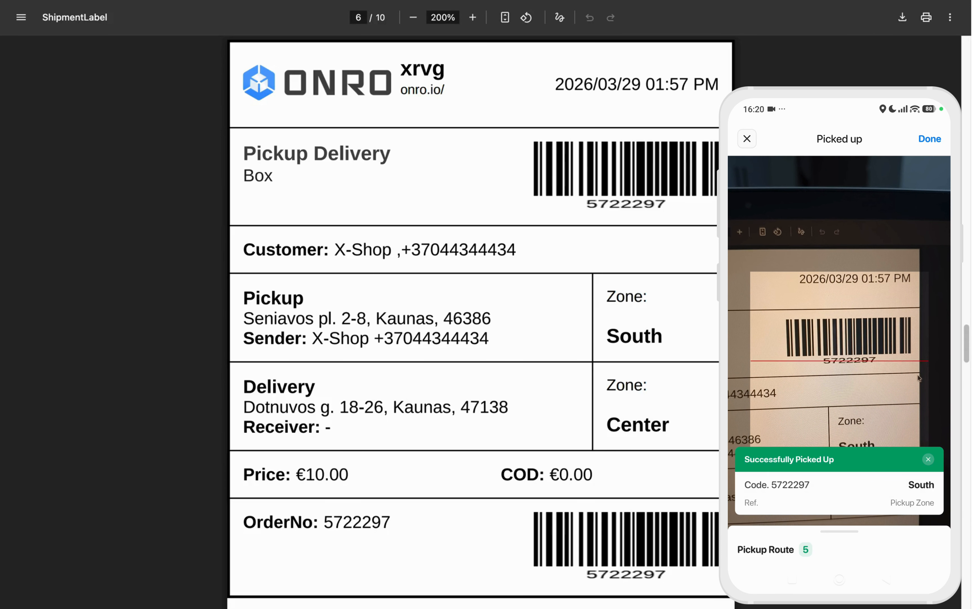
{"action": "key", "text": "Right"}
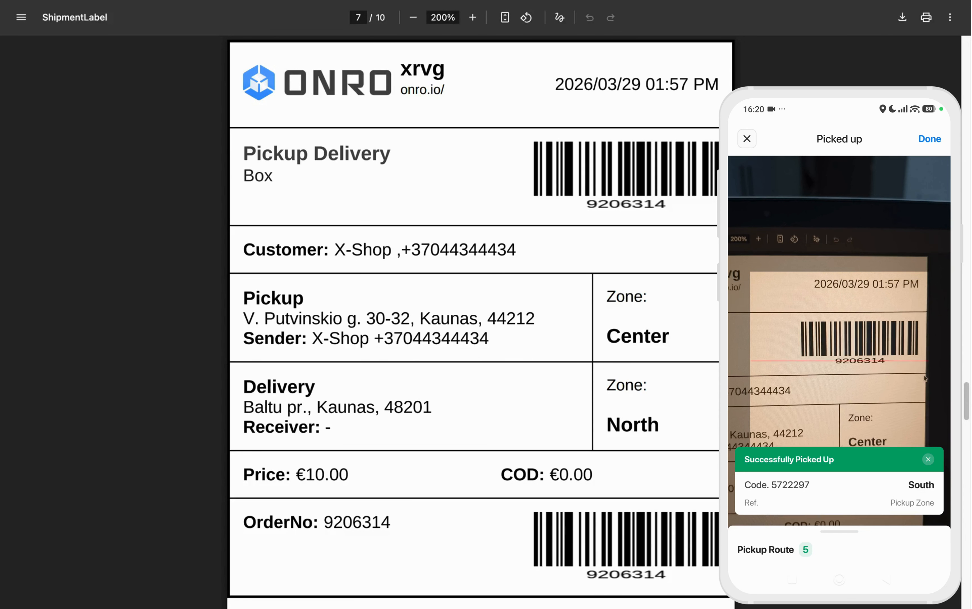
{"action": "key", "text": "Right"}
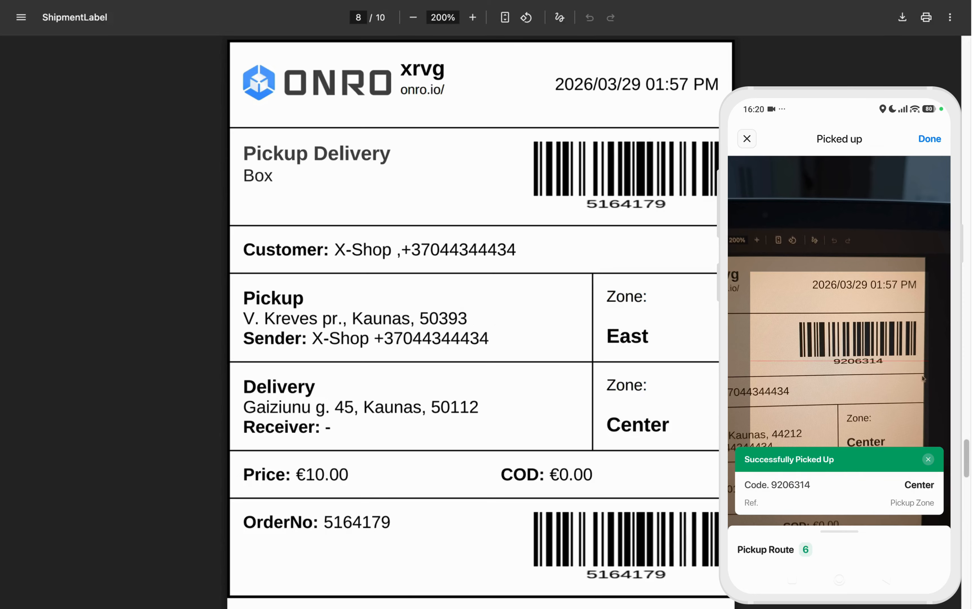
{"action": "key", "text": "Right"}
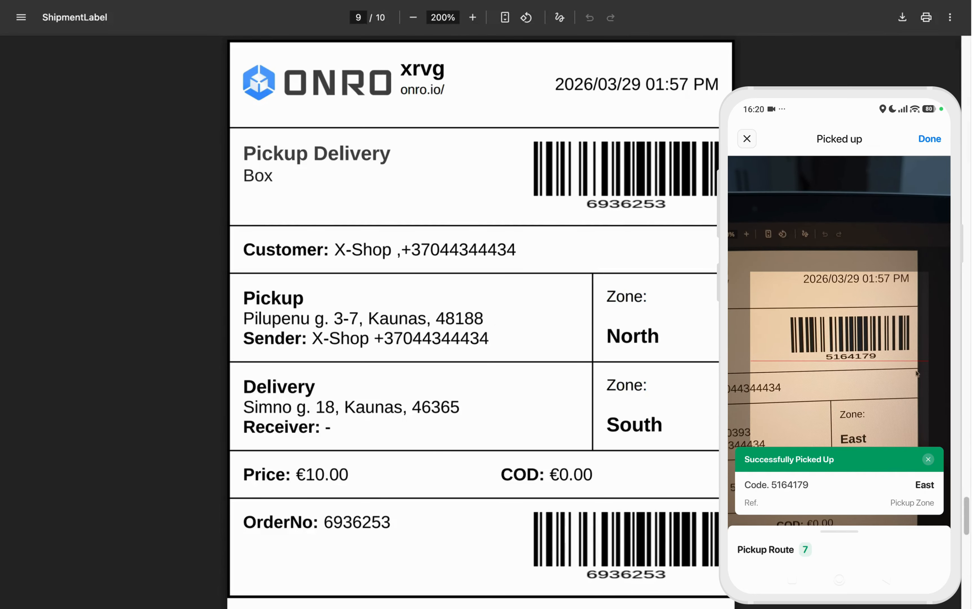
{"action": "key", "text": "Right"}
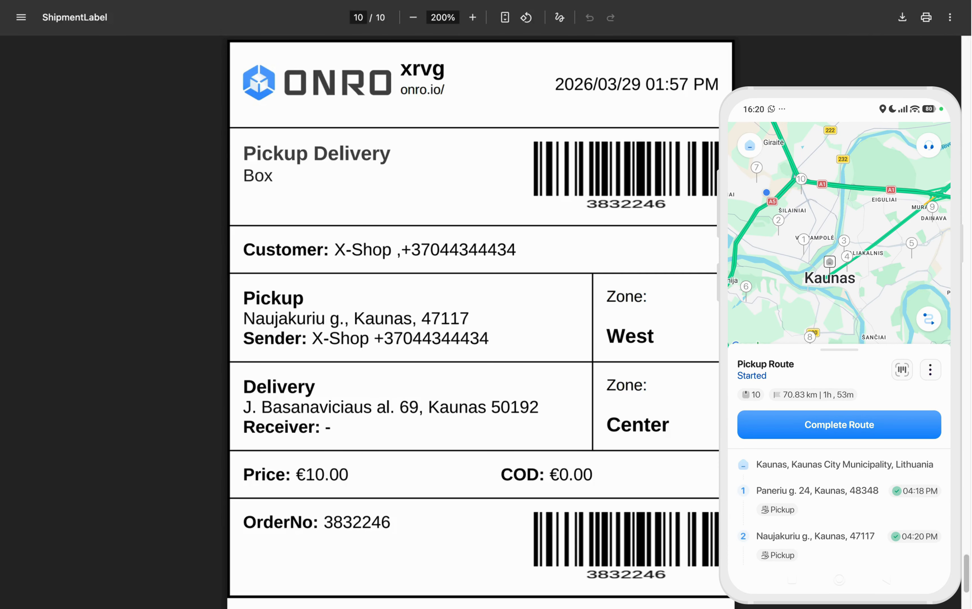
Switch to the dispatcher site and review the pickup times of all stops in Pickup Route
{"action": "mouse_move", "coordinate": [1, 250]}
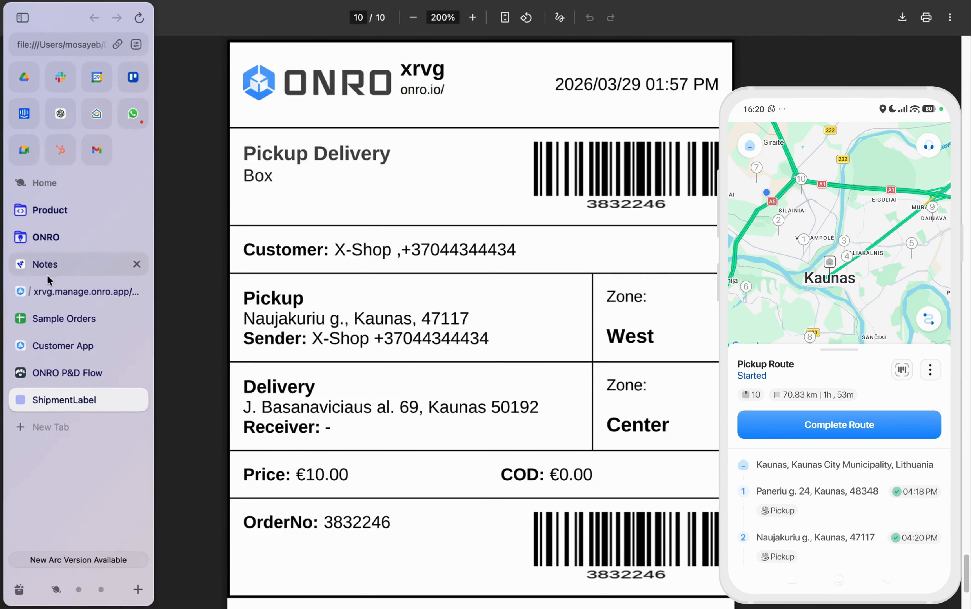
{"action": "left_click", "coordinate": [71, 299]}
{"action": "left_click", "coordinate": [70, 296]}
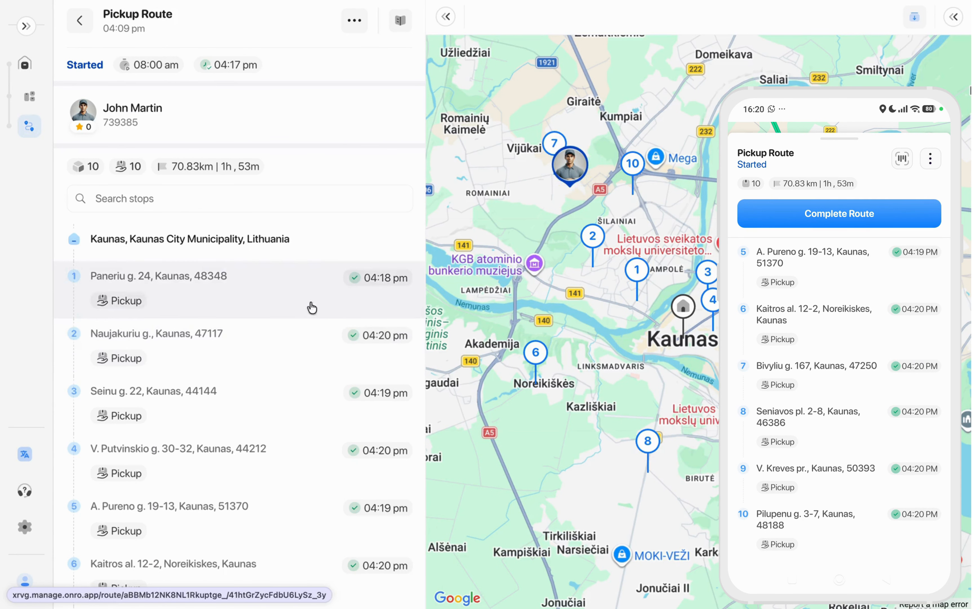
{"action": "scroll", "coordinate": [331, 333], "scroll_direction": "down", "scroll_amount": 5}
{"action": "scroll", "coordinate": [328, 355], "scroll_direction": "up", "scroll_amount": 5}
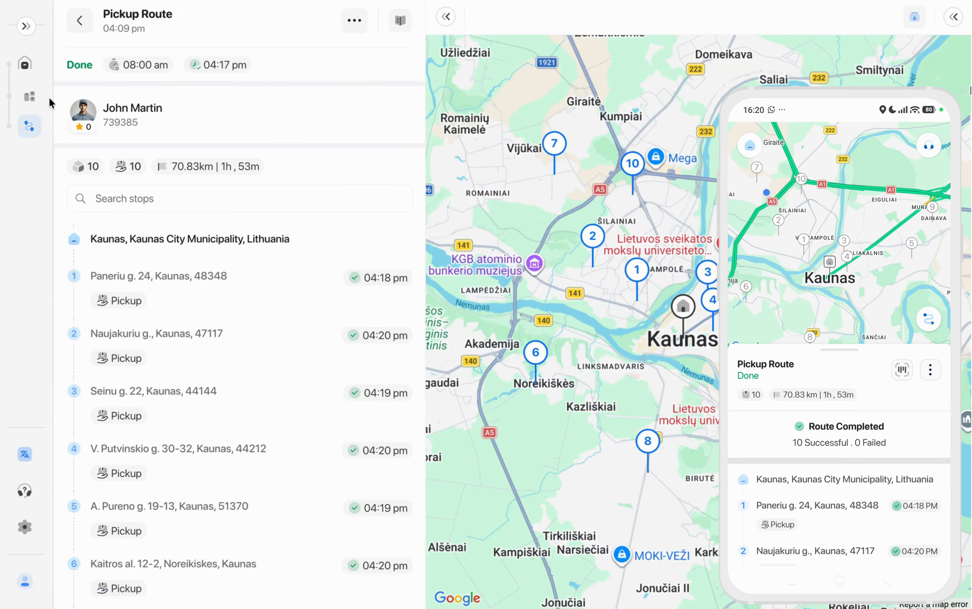
Return from Pickup Route to the routes list and remove its Status filter
{"action": "left_click", "coordinate": [85, 19]}
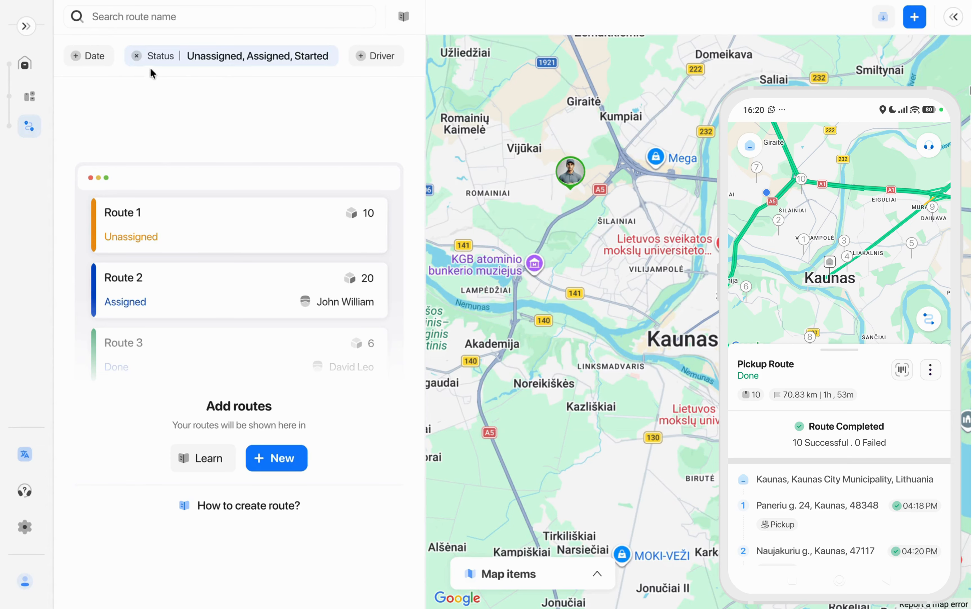
{"action": "left_click", "coordinate": [136, 57]}
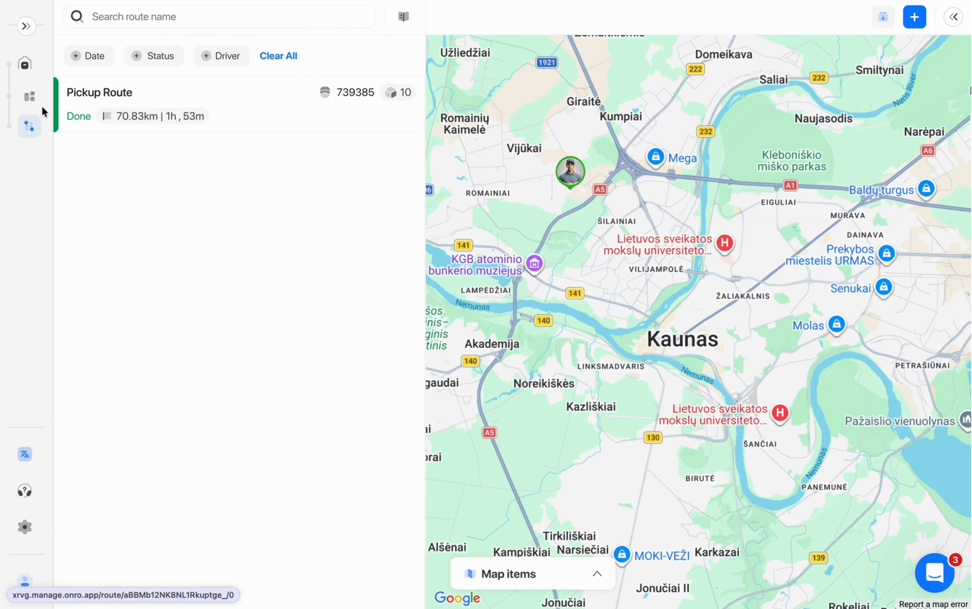
Open and refresh the orders table to check the order statuses, and switch to the ONRO P&D Flow slide
{"action": "left_click", "coordinate": [34, 100]}
{"action": "left_click", "coordinate": [175, 16]}
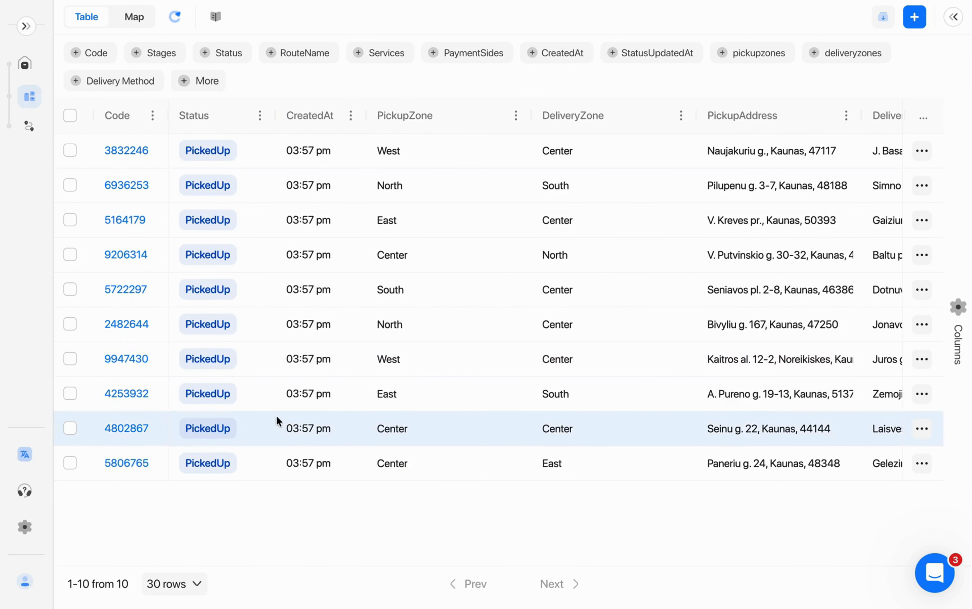
{"action": "mouse_move", "coordinate": [3, 409]}
{"action": "left_click", "coordinate": [121, 370]}
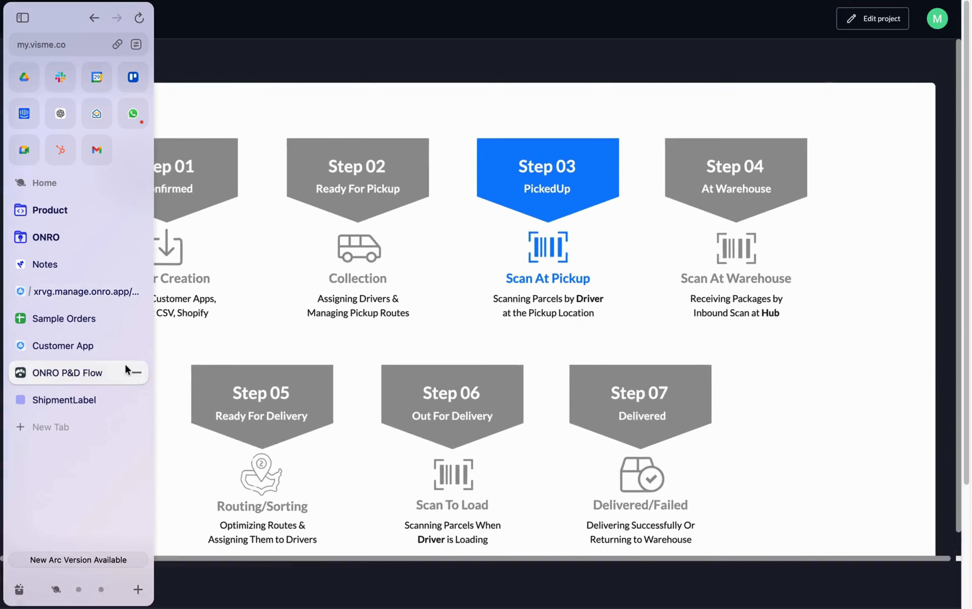
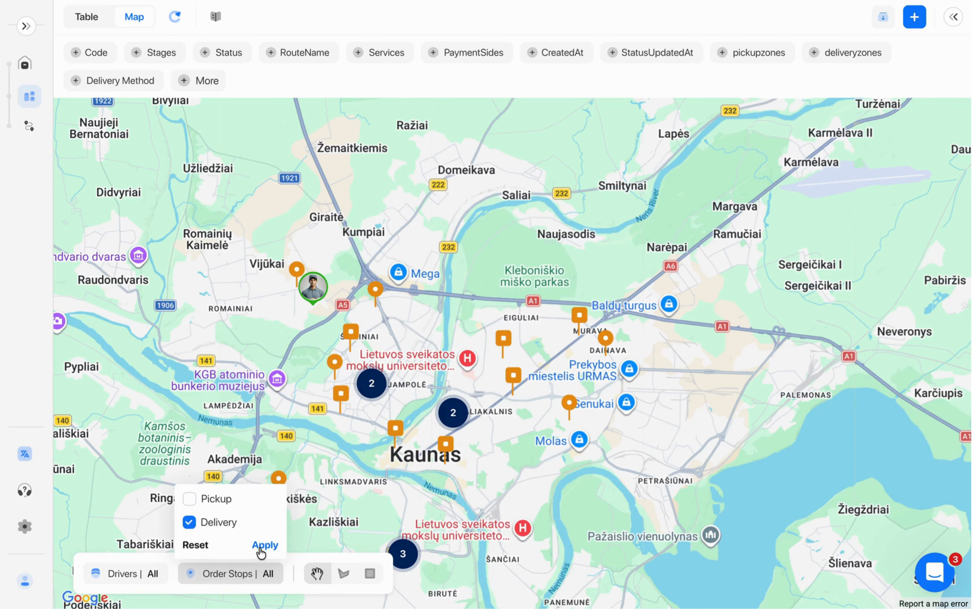
Limit the order stops on the orders map to Delivery only
{"action": "left_click", "coordinate": [265, 545]}
{"action": "left_click_drag", "start_coordinate": [469, 331], "coordinate": [594, 246]}
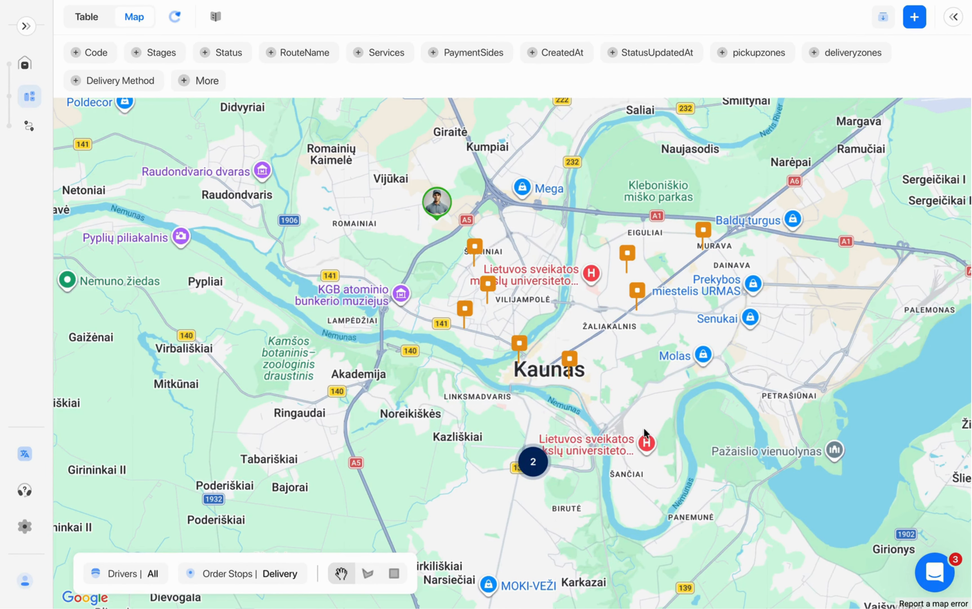
{"action": "scroll", "coordinate": [653, 425], "scroll_direction": "up", "scroll_amount": 1}
{"action": "scroll", "coordinate": [637, 451], "scroll_direction": "down", "scroll_amount": 1}
{"action": "scroll", "coordinate": [640, 440], "scroll_direction": "down", "scroll_amount": 1}
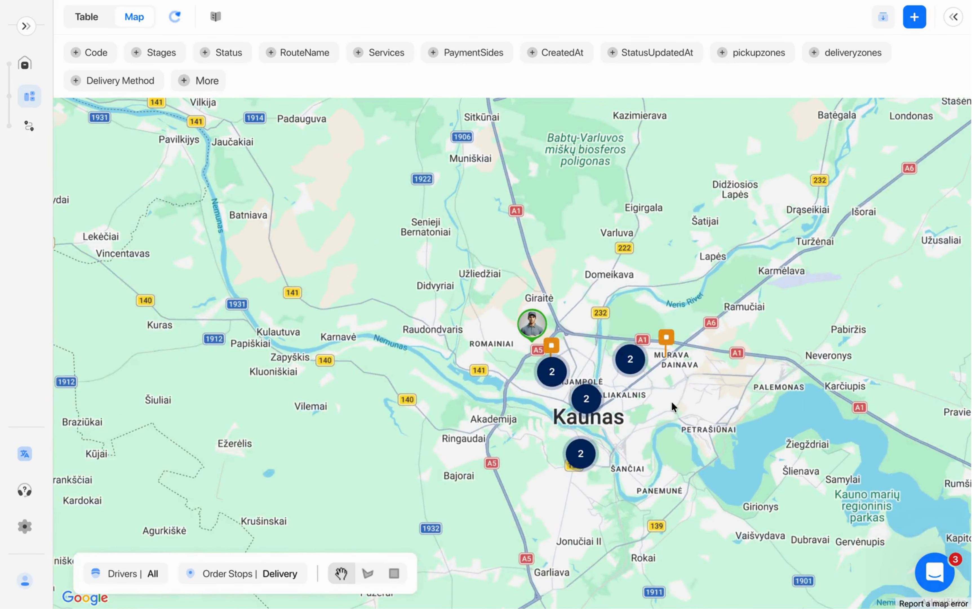
{"action": "scroll", "coordinate": [672, 401], "scroll_direction": "up", "scroll_amount": 1}
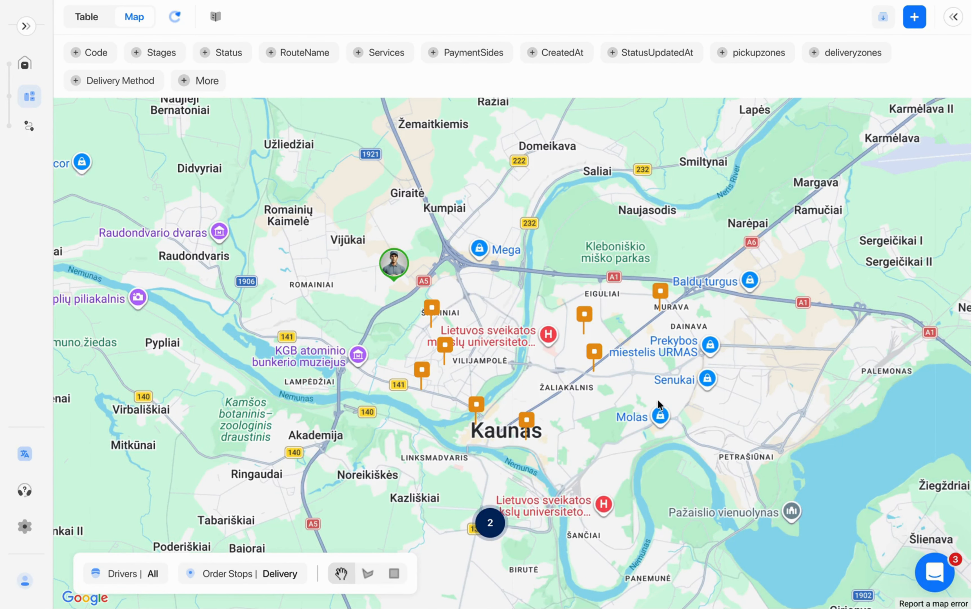
{"action": "left_click_drag", "start_coordinate": [650, 397], "coordinate": [660, 367]}
Select the three delivery stops around Eiguliai and Murava by outlining them with a five-corner polygon, and clear the selection
{"action": "left_click", "coordinate": [369, 575]}
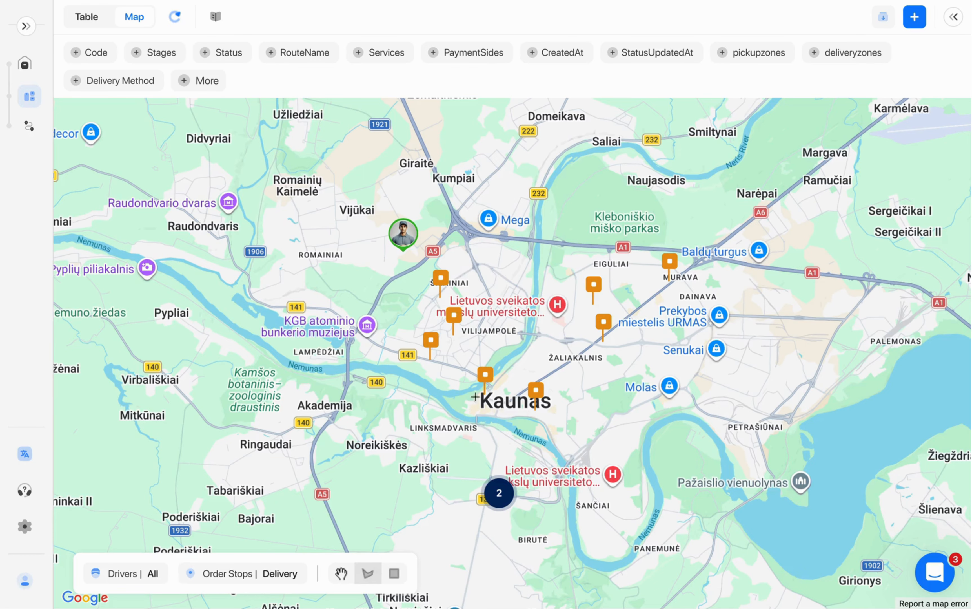
{"action": "left_click", "coordinate": [542, 306]}
{"action": "left_click", "coordinate": [580, 399]}
{"action": "left_click", "coordinate": [692, 364]}
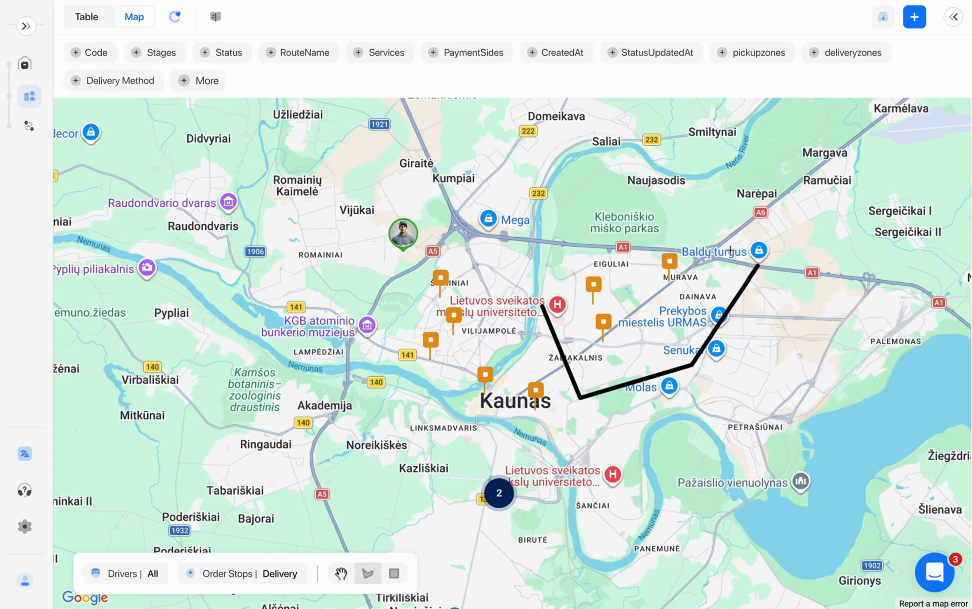
{"action": "left_click", "coordinate": [759, 266]}
{"action": "left_click", "coordinate": [665, 213]}
{"action": "left_click", "coordinate": [542, 305]}
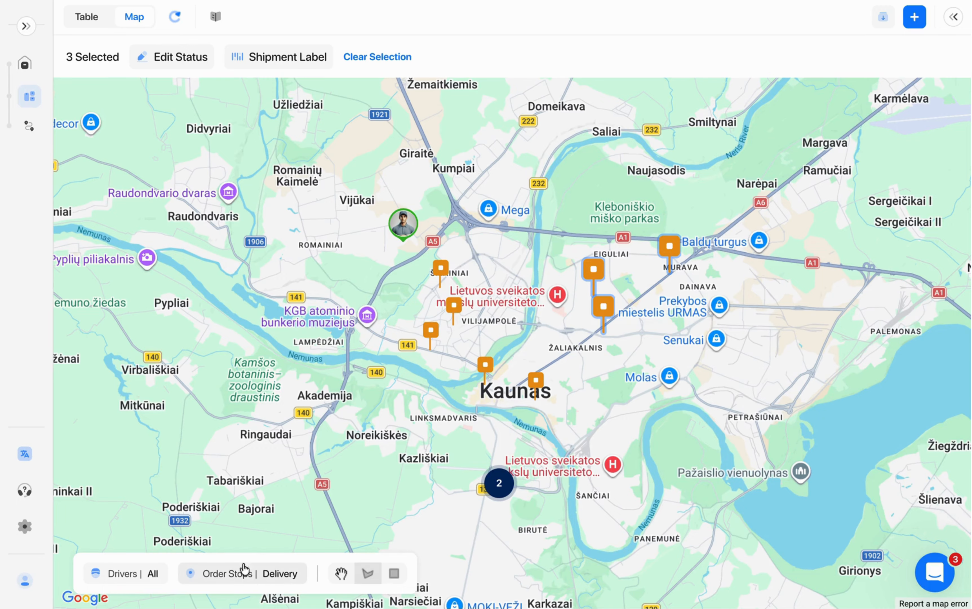
{"action": "left_click", "coordinate": [367, 66]}
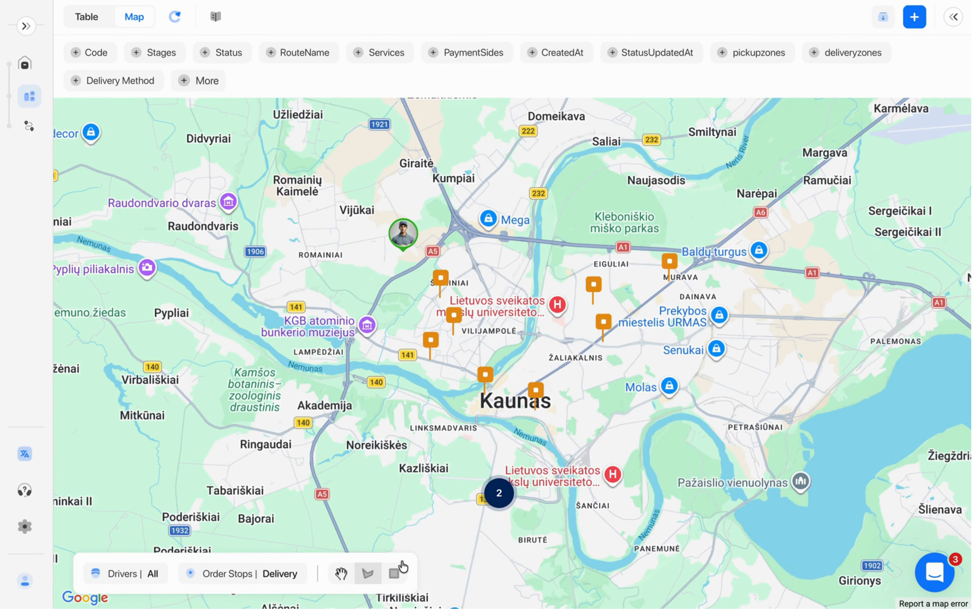
Select the four two-stop delivery clusters around Kaunas individually with the hand tool, and clear the selection
{"action": "scroll", "coordinate": [550, 409], "scroll_direction": "up", "scroll_amount": 2}
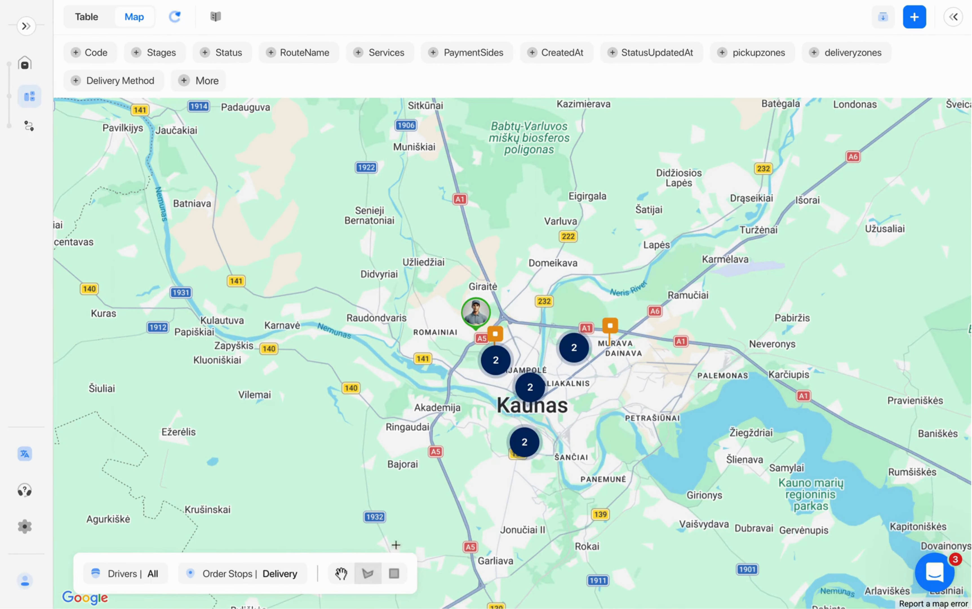
{"action": "left_click", "coordinate": [343, 575]}
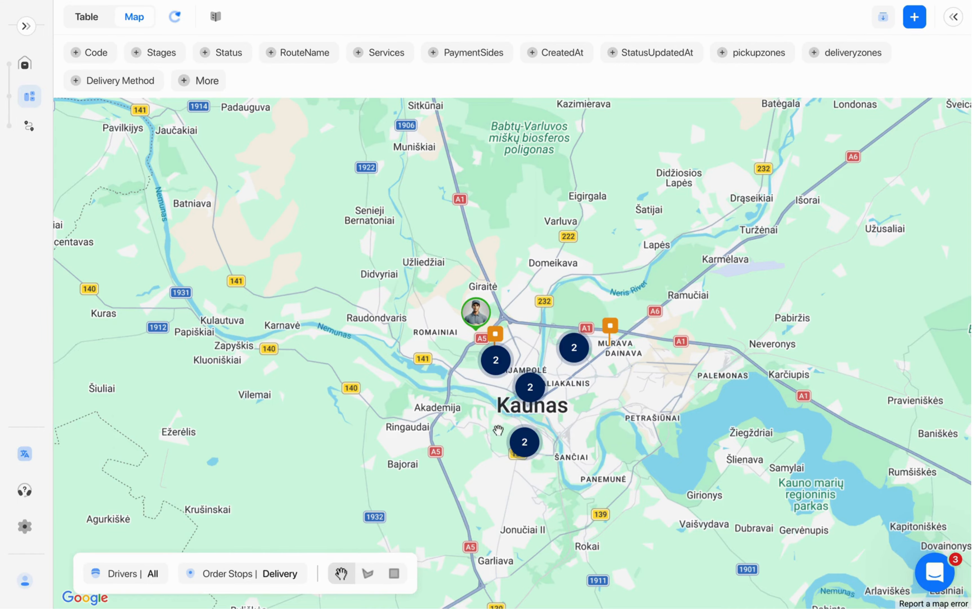
{"action": "left_click", "coordinate": [496, 362]}
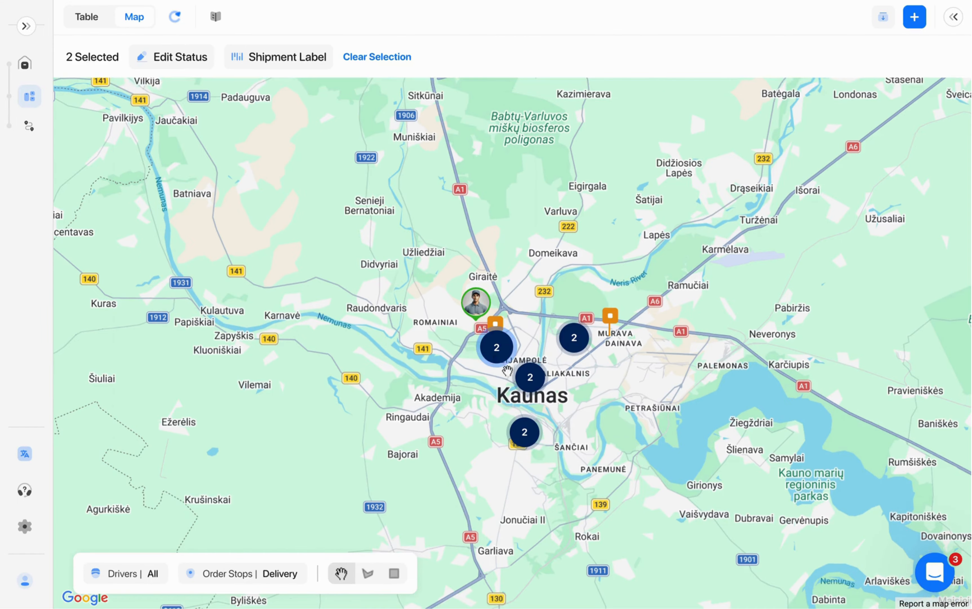
{"action": "left_click", "coordinate": [531, 379]}
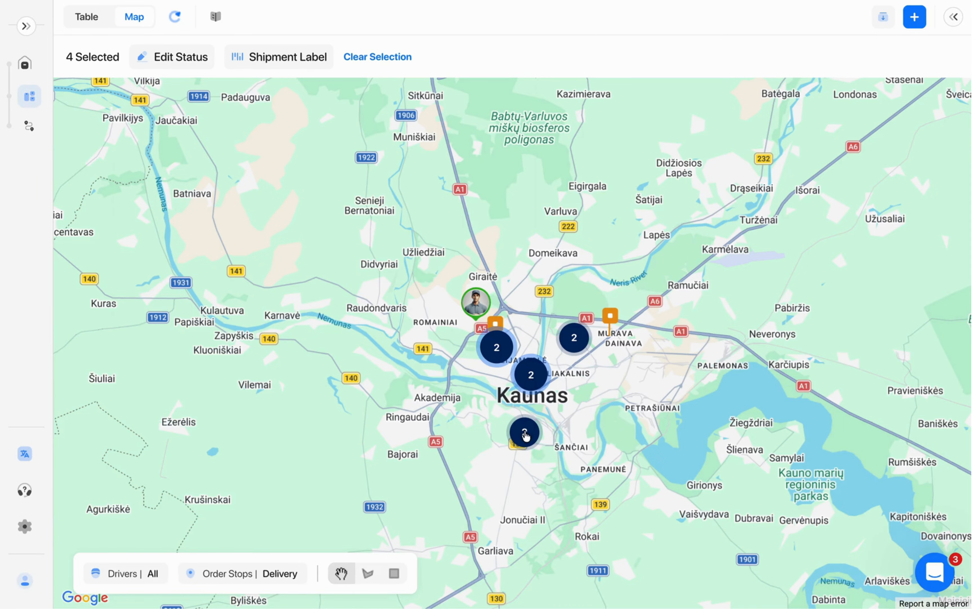
{"action": "left_click", "coordinate": [525, 432]}
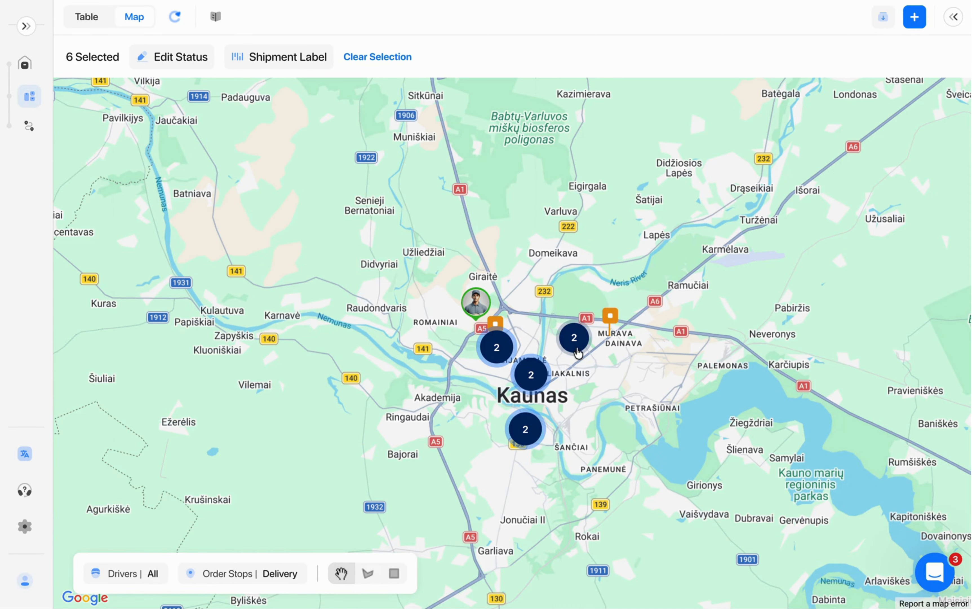
{"action": "left_click", "coordinate": [576, 339]}
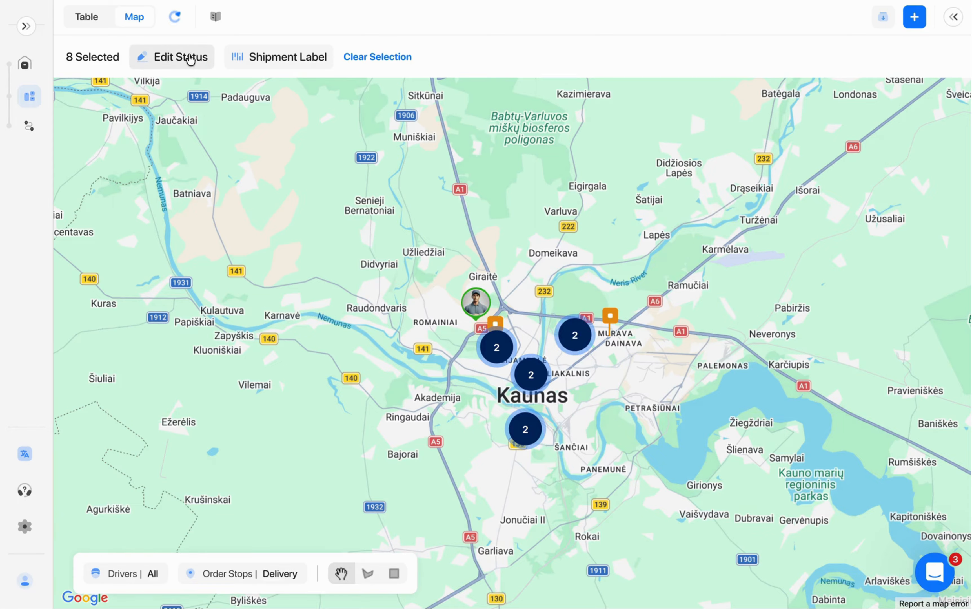
{"action": "left_click", "coordinate": [389, 59]}
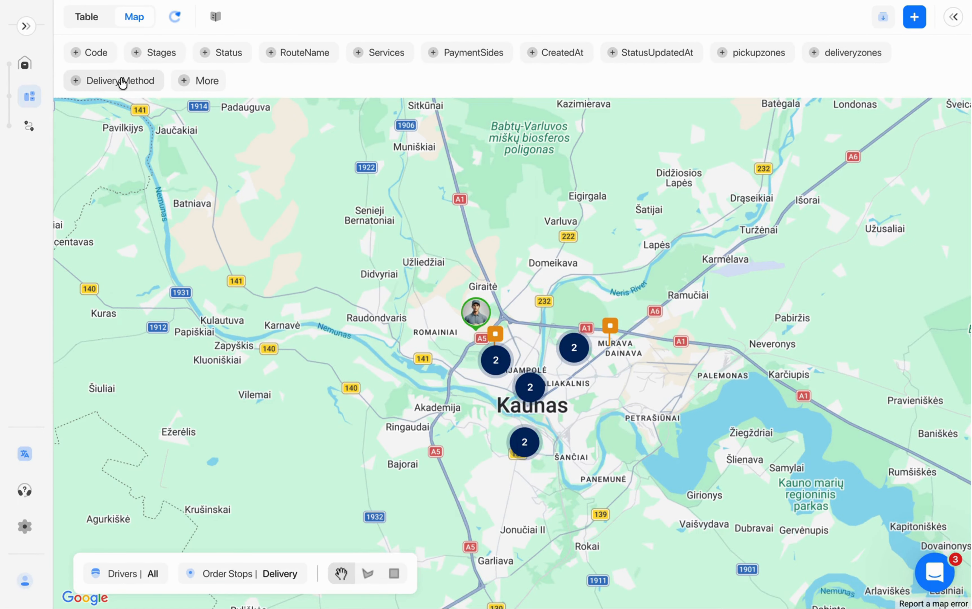
Switch the orders to the table view and filter them by delivery zones Center, East, North, West and South
{"action": "left_click", "coordinate": [95, 25]}
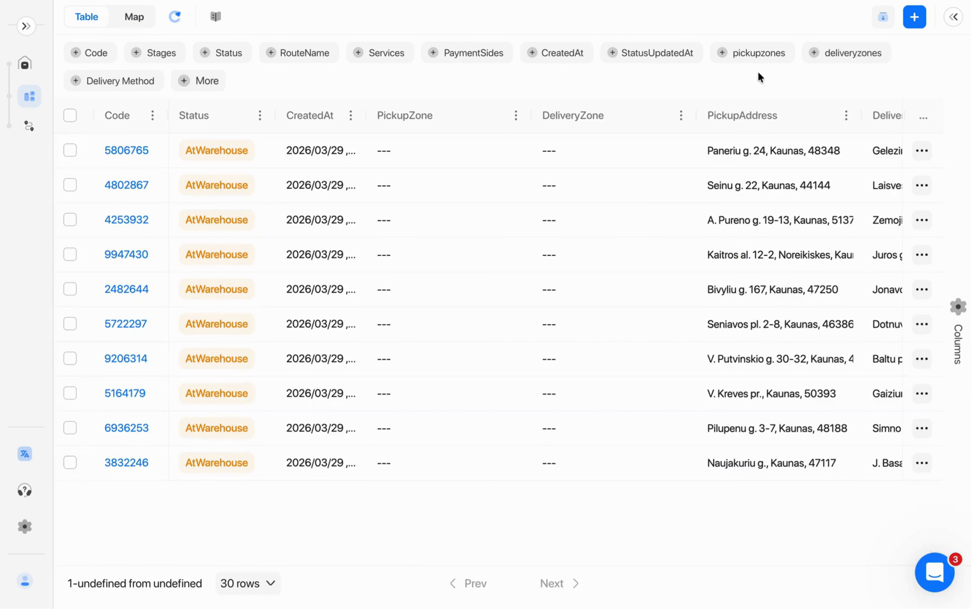
{"action": "left_click", "coordinate": [847, 52]}
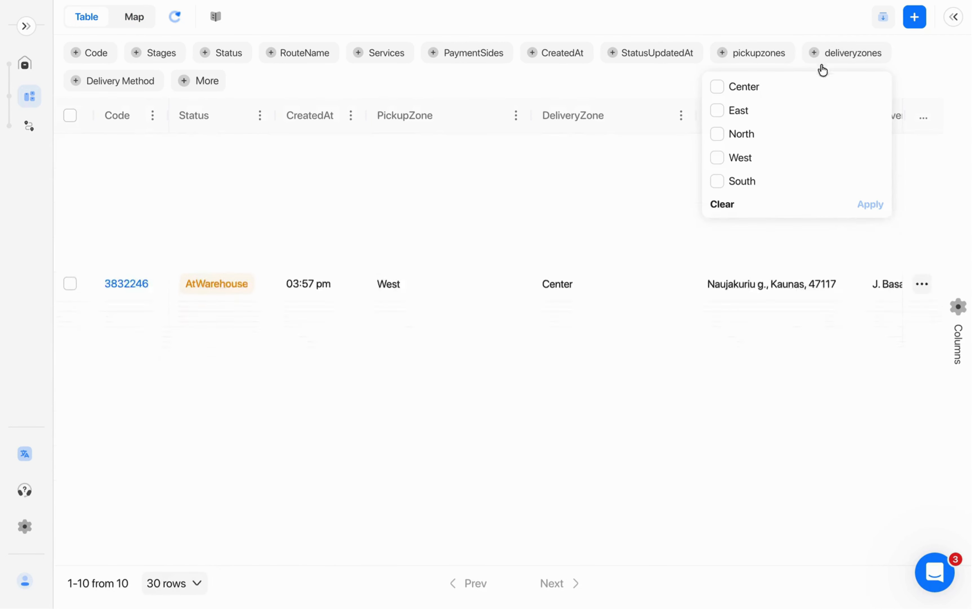
{"action": "left_click", "coordinate": [718, 88]}
{"action": "left_click", "coordinate": [719, 111]}
{"action": "left_click", "coordinate": [719, 134]}
{"action": "left_click", "coordinate": [718, 156]}
{"action": "left_click", "coordinate": [718, 179]}
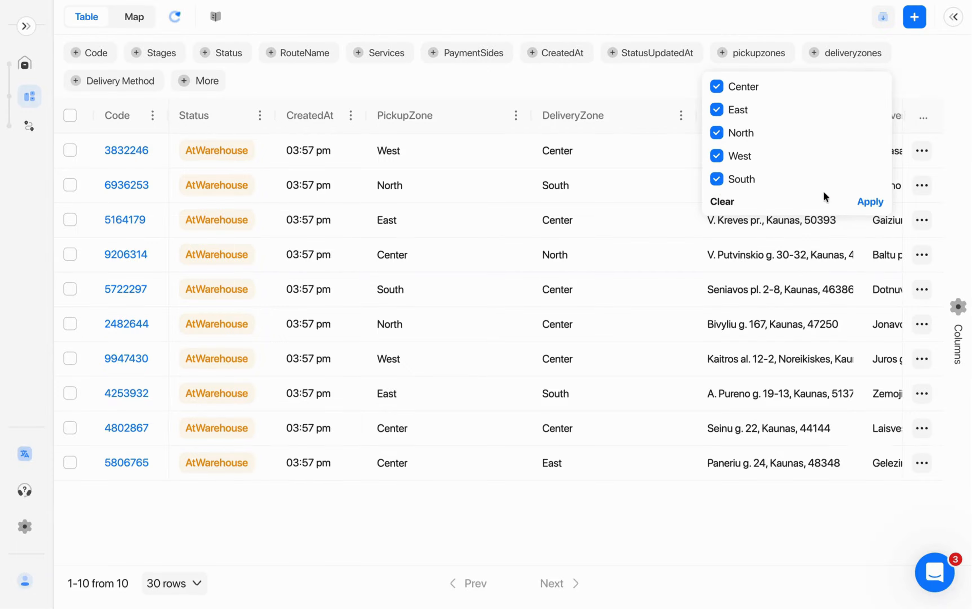
{"action": "left_click", "coordinate": [865, 202]}
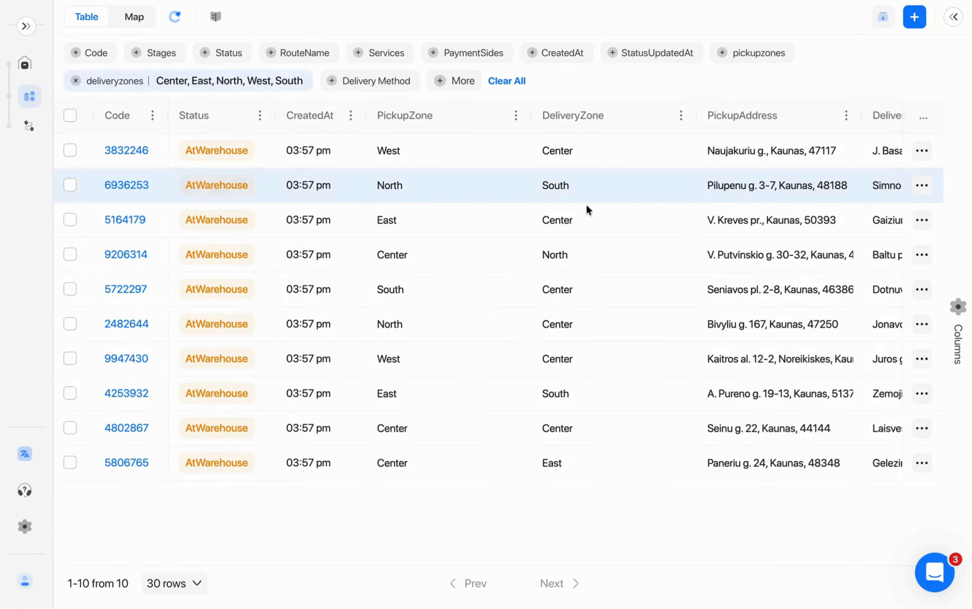
Select all ten orders in the table and choose ReadyForDelivery as their new status
{"action": "left_click", "coordinate": [70, 116]}
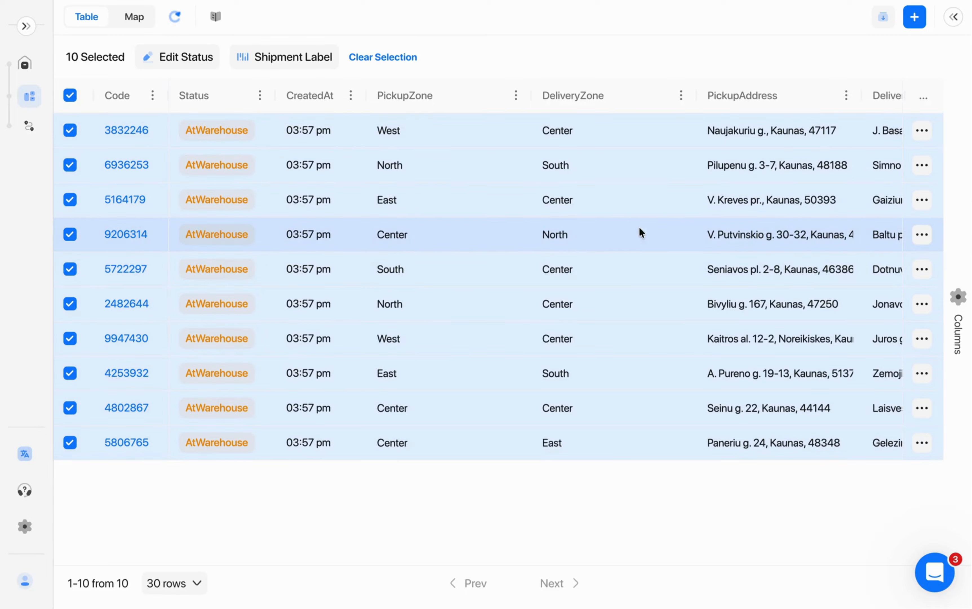
{"action": "left_click", "coordinate": [187, 58]}
{"action": "left_click", "coordinate": [487, 323]}
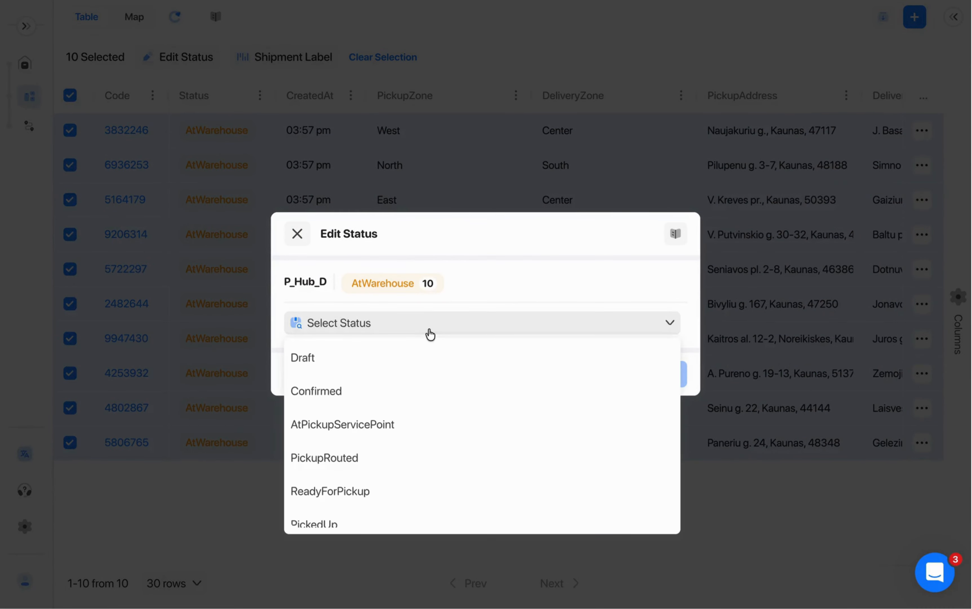
{"action": "scroll", "coordinate": [380, 432], "scroll_direction": "down", "scroll_amount": 4}
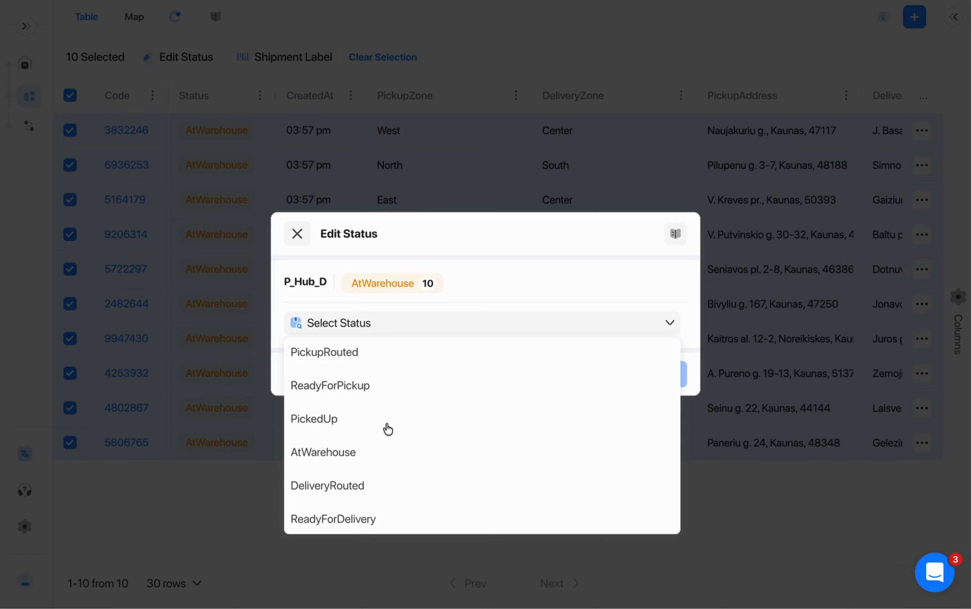
{"action": "scroll", "coordinate": [390, 426], "scroll_direction": "down", "scroll_amount": 1}
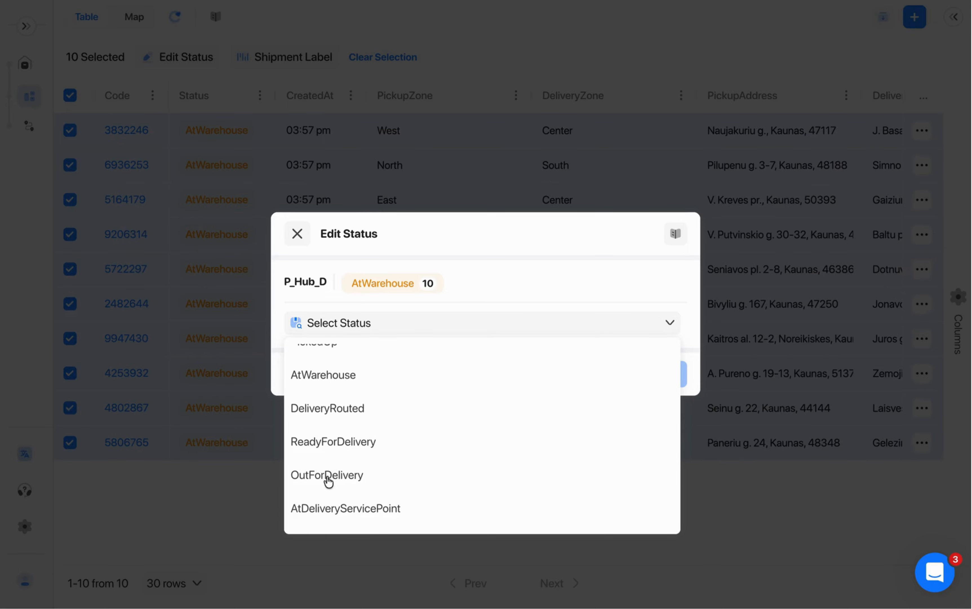
{"action": "left_click", "coordinate": [393, 446]}
Start a new route named Delivery Route with Kaunas, Kaunas City Municipality, Lithuania as its start location
{"action": "left_click", "coordinate": [608, 368]}
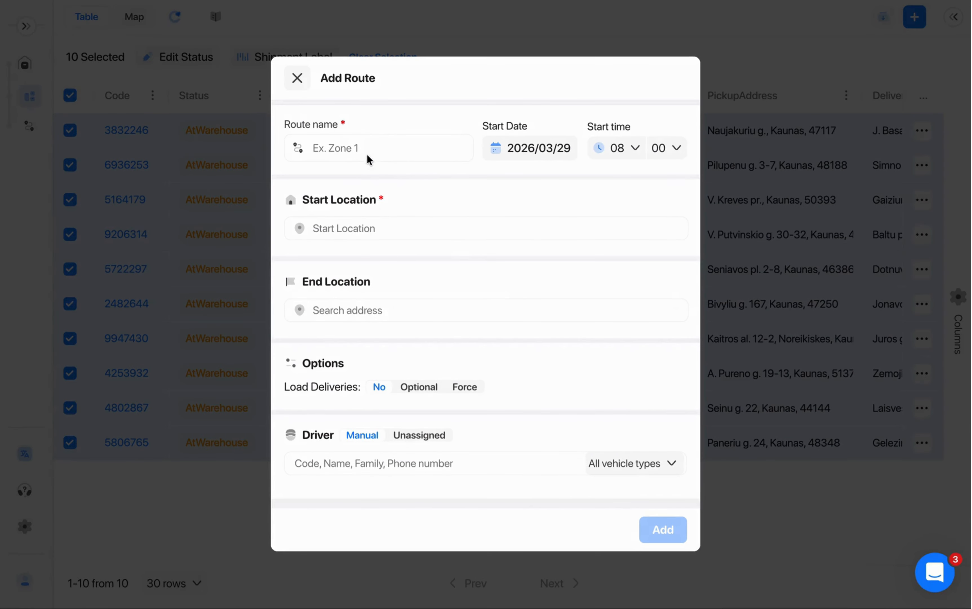
{"action": "left_click", "coordinate": [369, 148]}
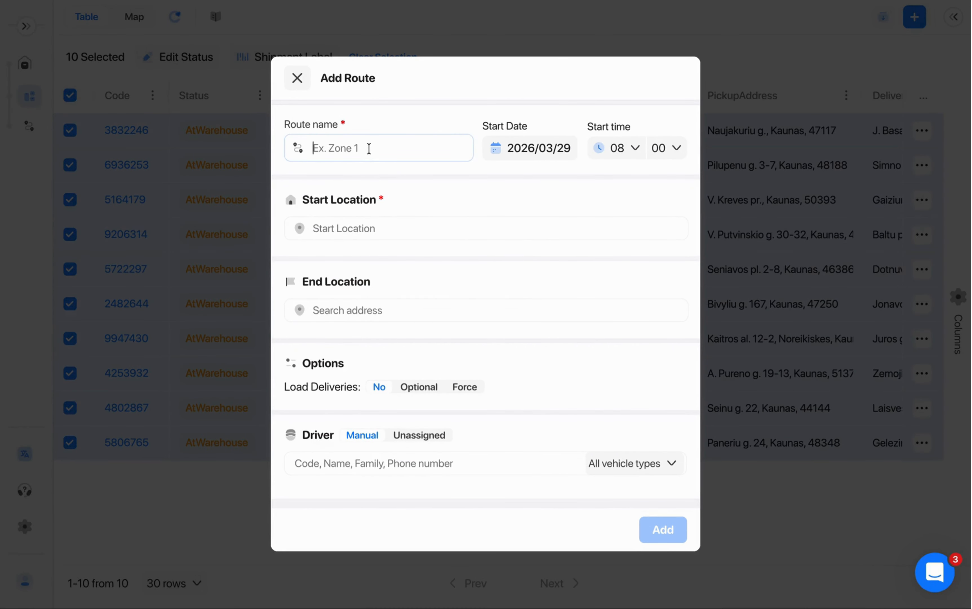
{"action": "type", "text": "Delivery Route"}
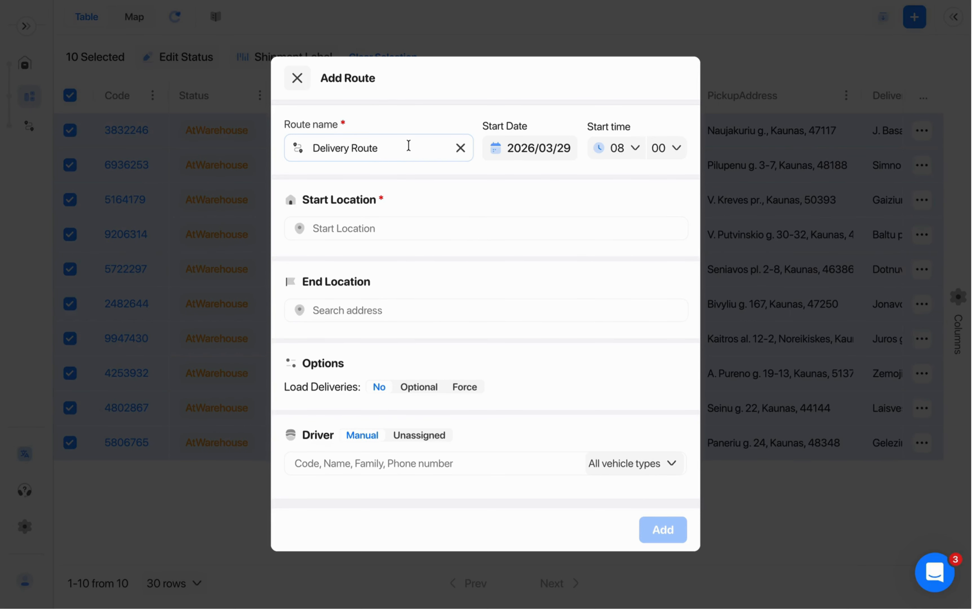
{"action": "left_click", "coordinate": [395, 223]}
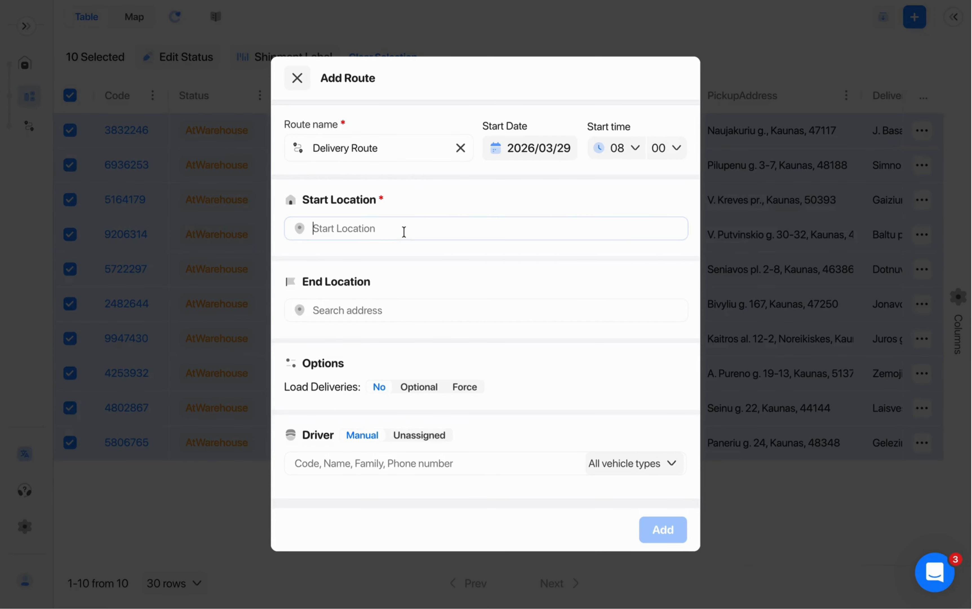
{"action": "type", "text": "kauna"}
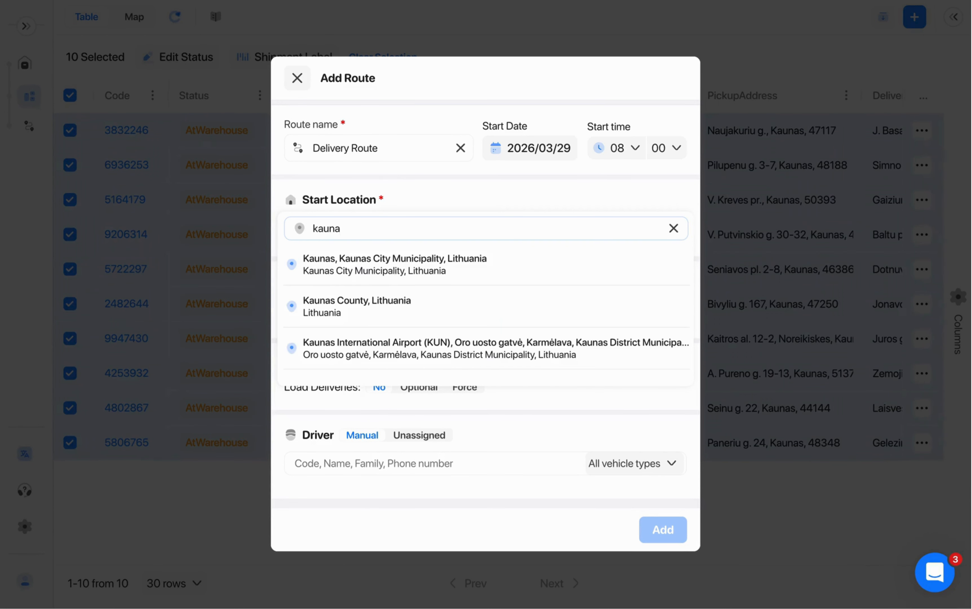
{"action": "left_click", "coordinate": [380, 280]}
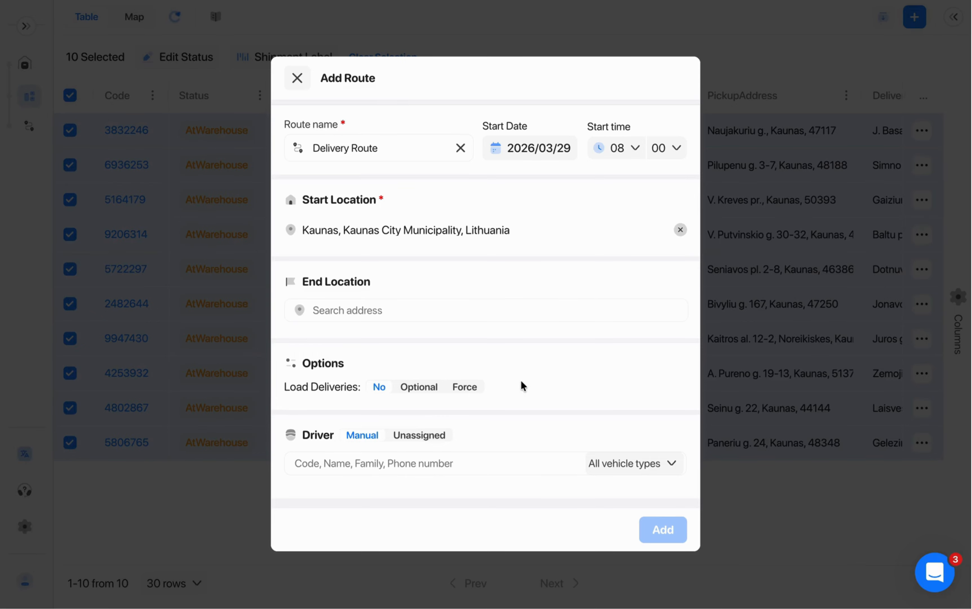
Set Load Deliveries to Force, manually assign the driver, and add the route
{"action": "left_click", "coordinate": [465, 389]}
{"action": "left_click", "coordinate": [385, 466]}
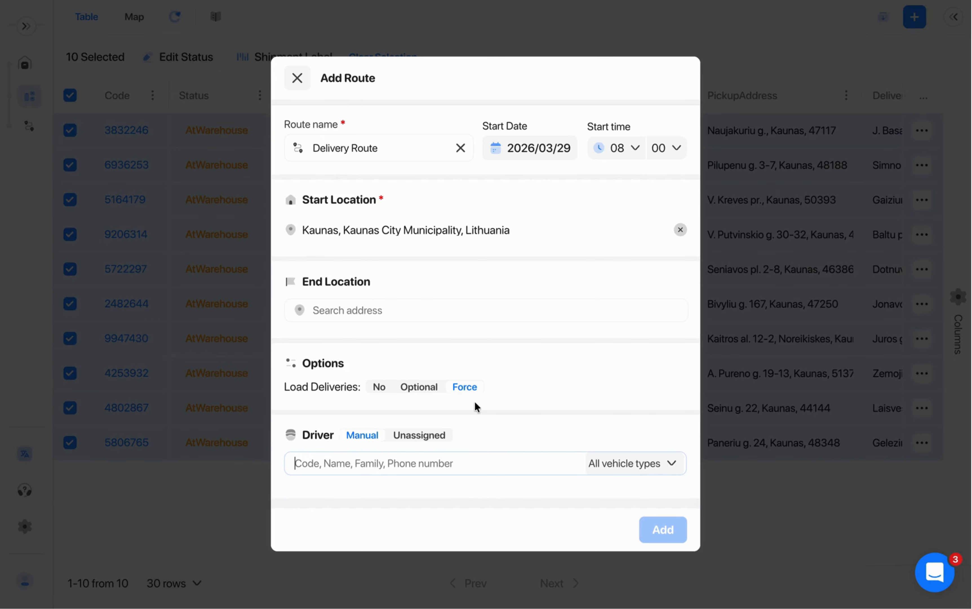
{"action": "type", "text": "jo"}
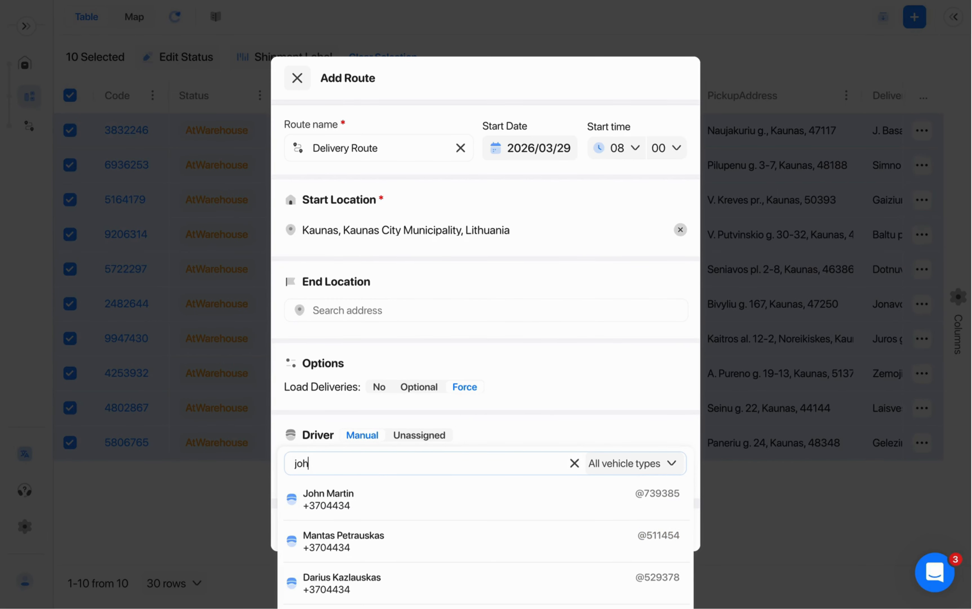
{"action": "type", "text": "h"}
{"action": "left_click", "coordinate": [334, 502]}
{"action": "left_click", "coordinate": [666, 523]}
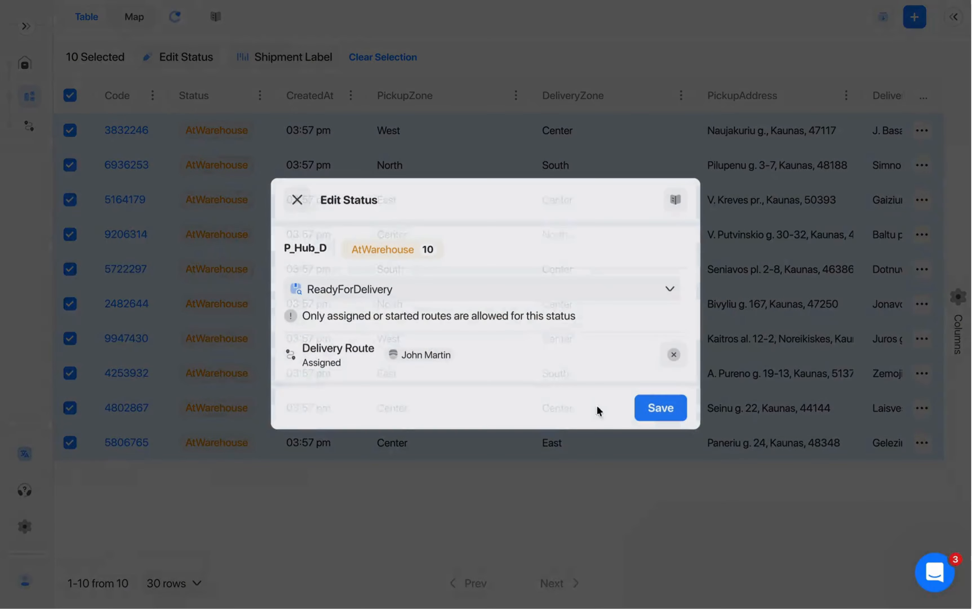
Save the bulk status change and remove the delivery zones filter from the orders table
{"action": "left_click", "coordinate": [647, 414]}
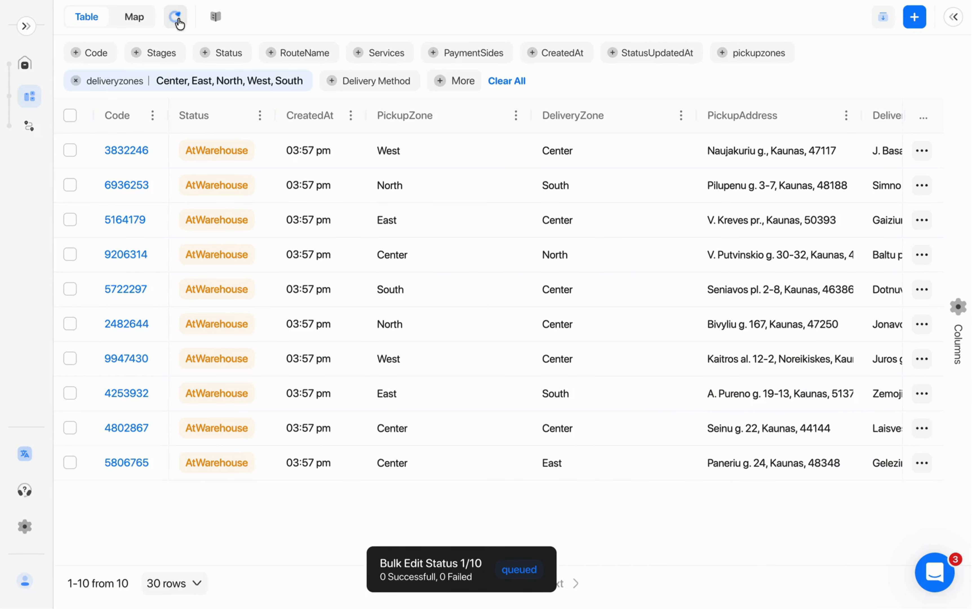
{"action": "left_click", "coordinate": [76, 80]}
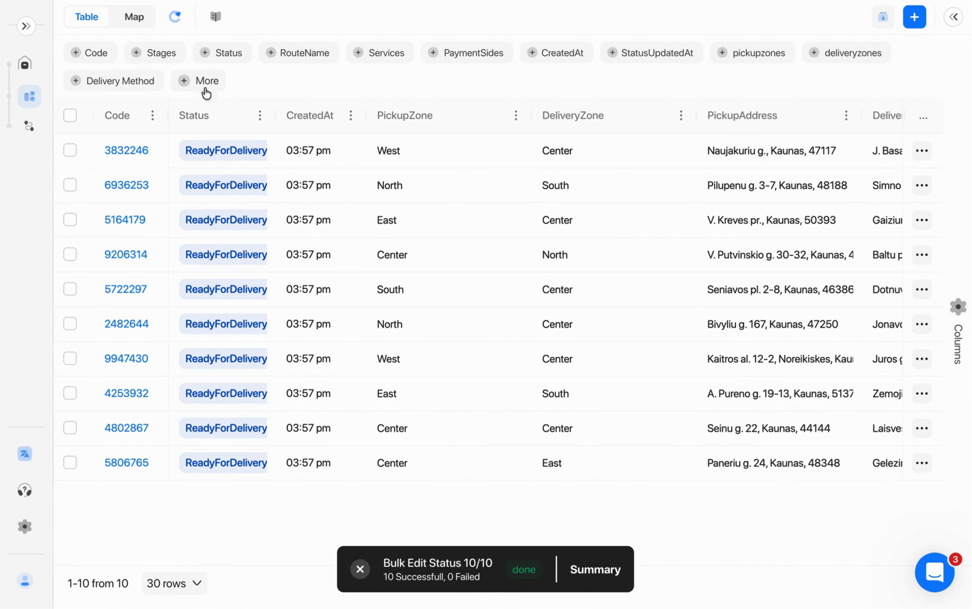
Open the routes list, then switch to the ShipmentLabel document and show its first three labels for out-for-delivery scanning
{"action": "left_click", "coordinate": [30, 127]}
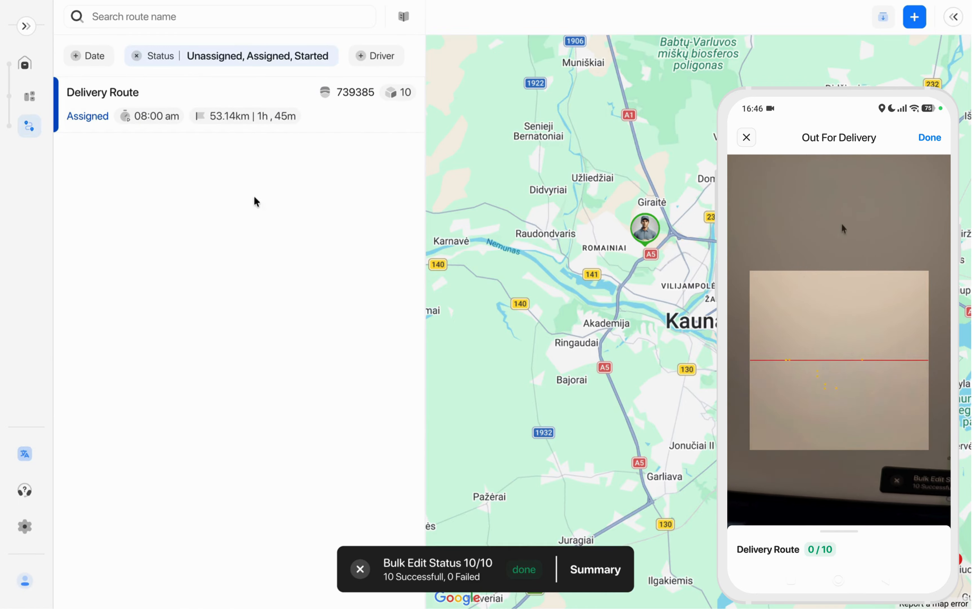
{"action": "mouse_move", "coordinate": [2, 356]}
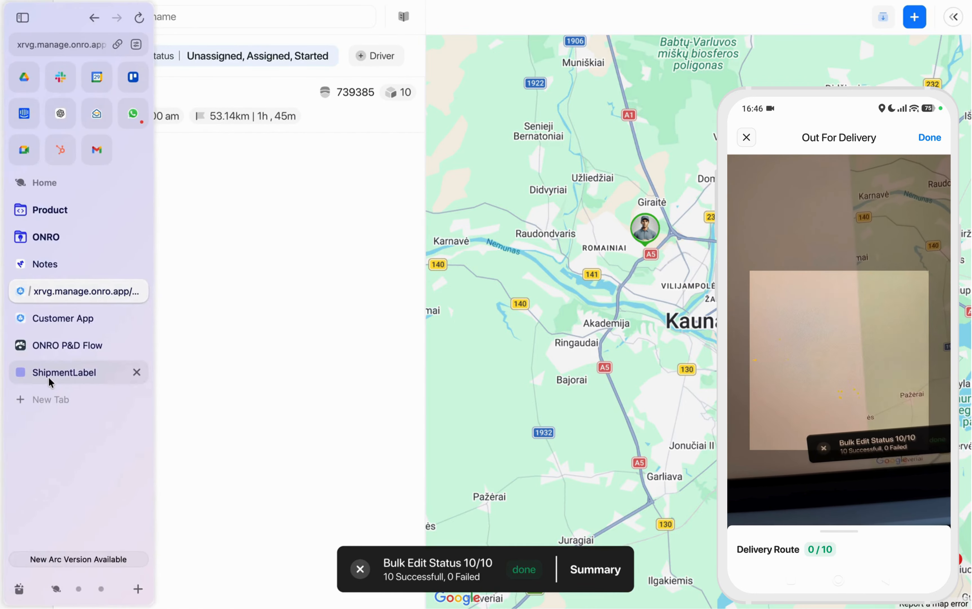
{"action": "left_click", "coordinate": [48, 376]}
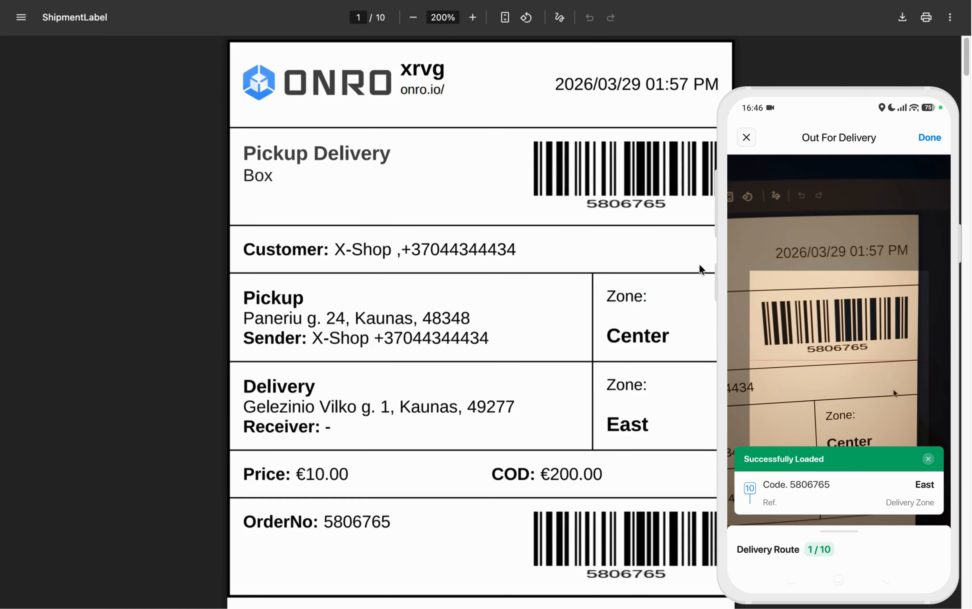
{"action": "key", "text": "Right"}
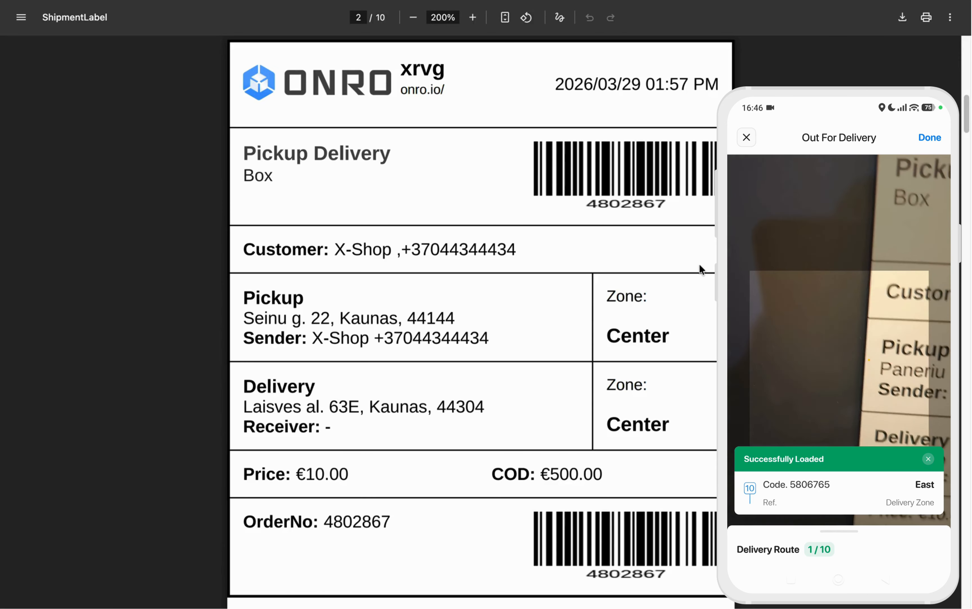
{"action": "key", "text": "Right"}
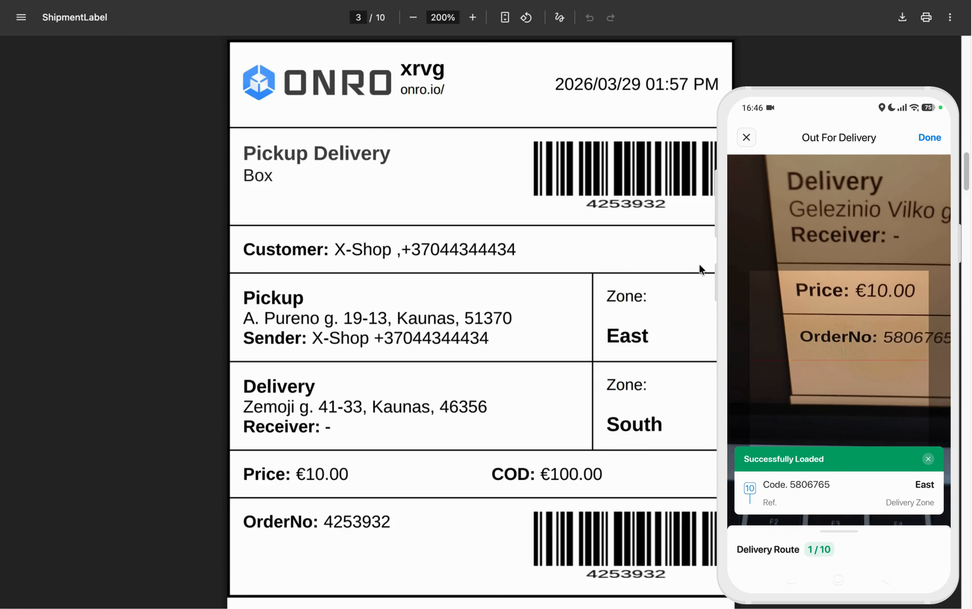
{"action": "key", "text": "Right"}
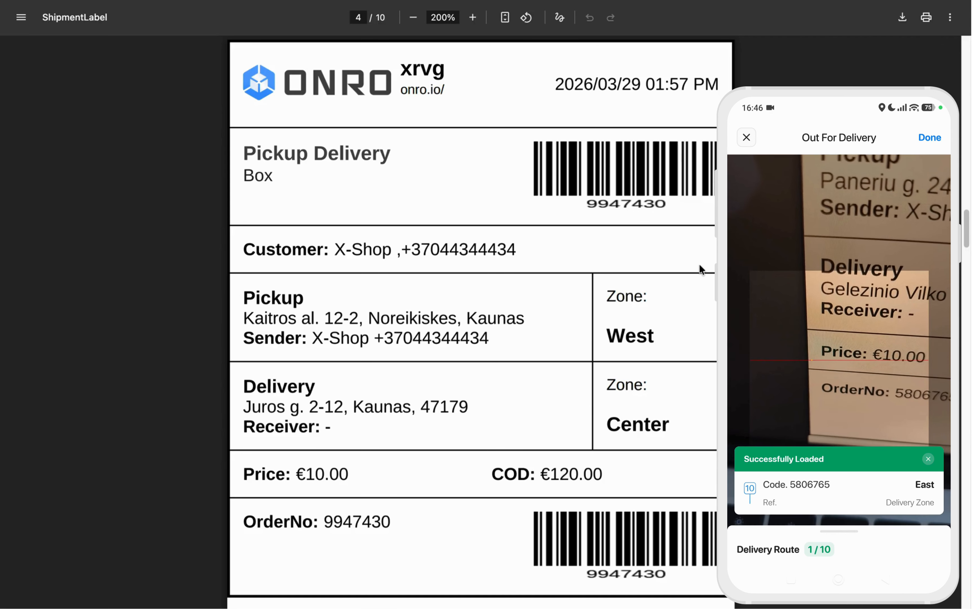
{"action": "key", "text": "Right"}
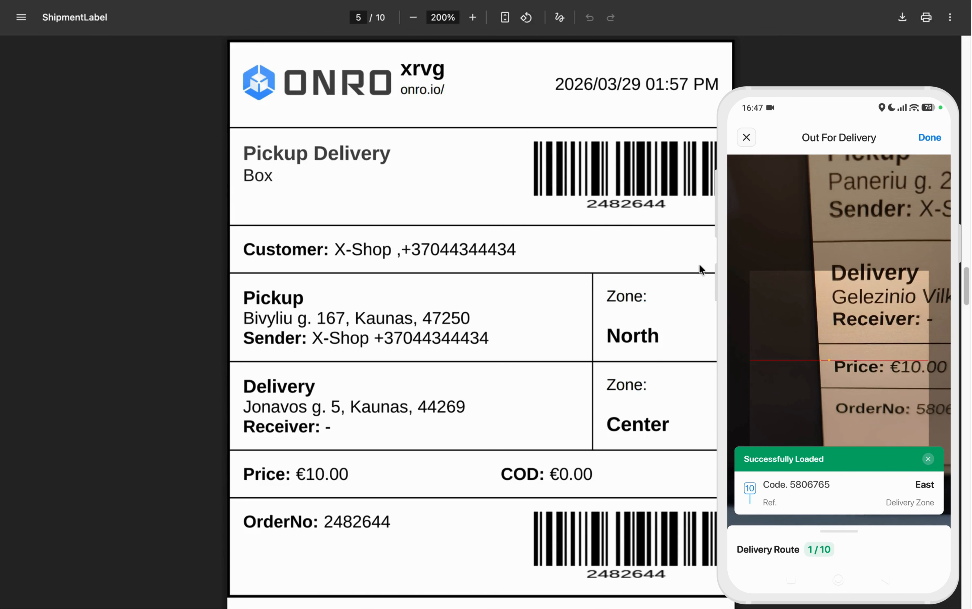
{"action": "key", "text": "Right"}
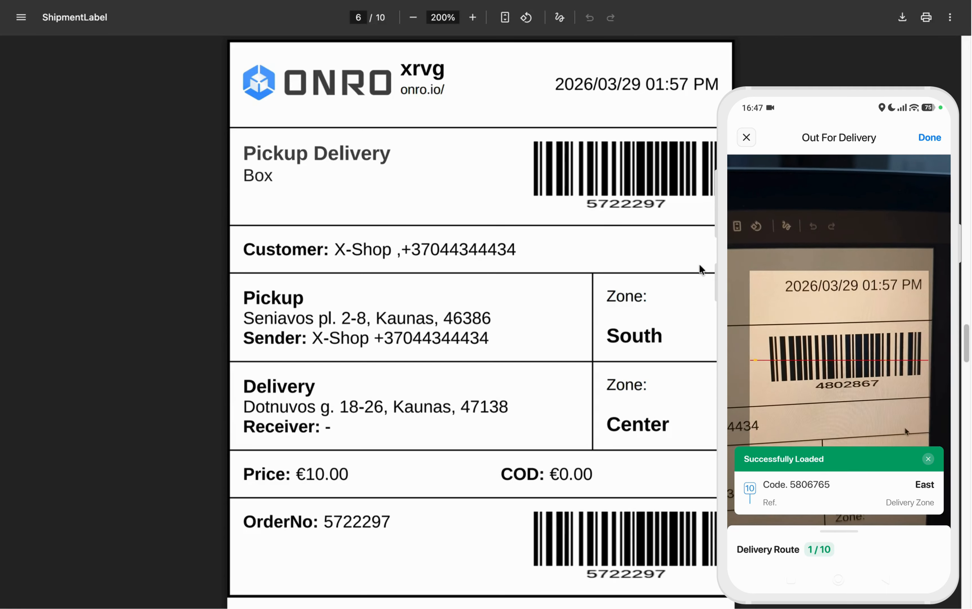
{"action": "key", "text": "Left"}
{"action": "key", "text": "Left"}
{"action": "key", "text": "Left"}
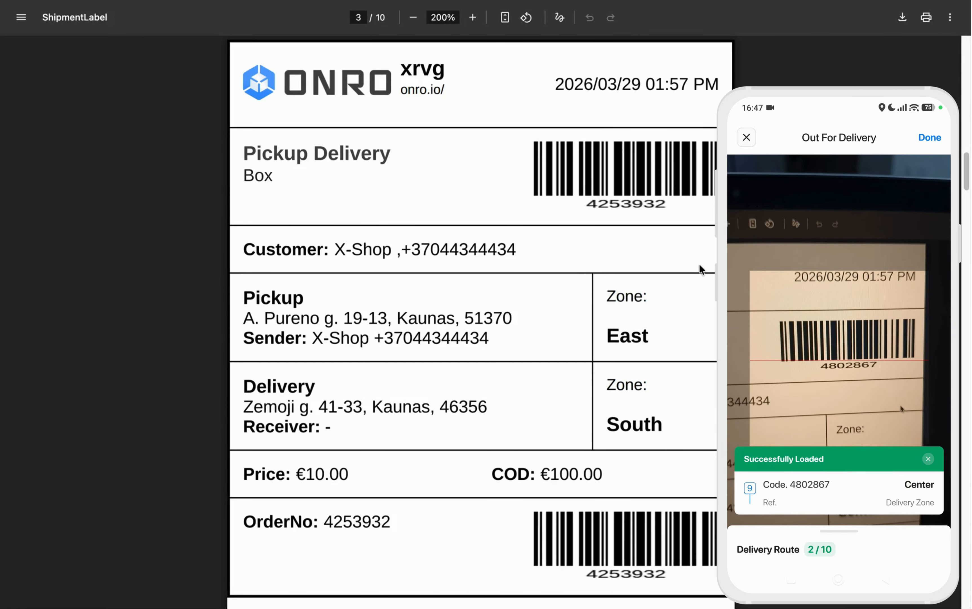
Show shipment labels 4 to 10 one by one for scanning into the Delivery Route as out for delivery
{"action": "key", "text": "Right"}
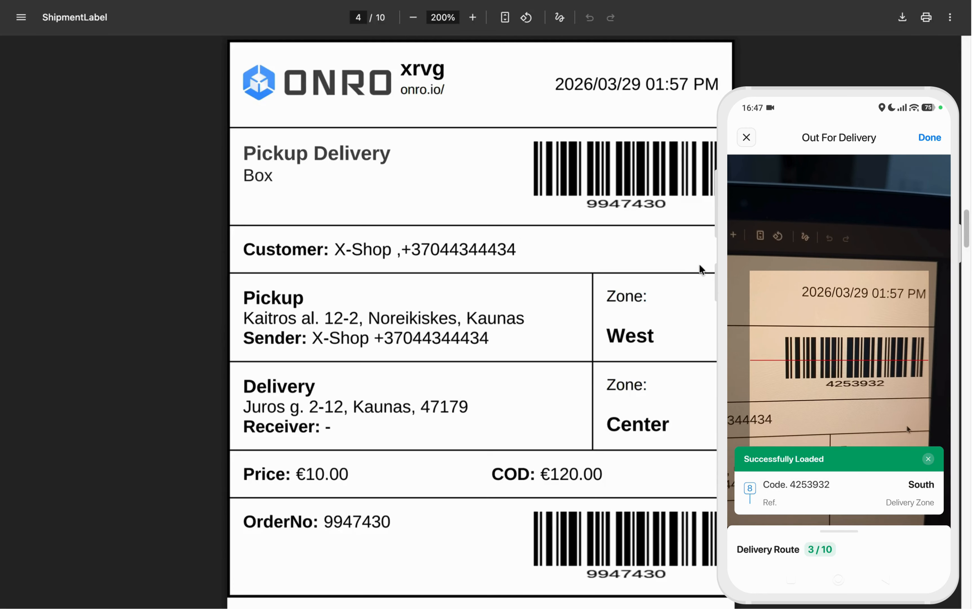
{"action": "key", "text": "Right"}
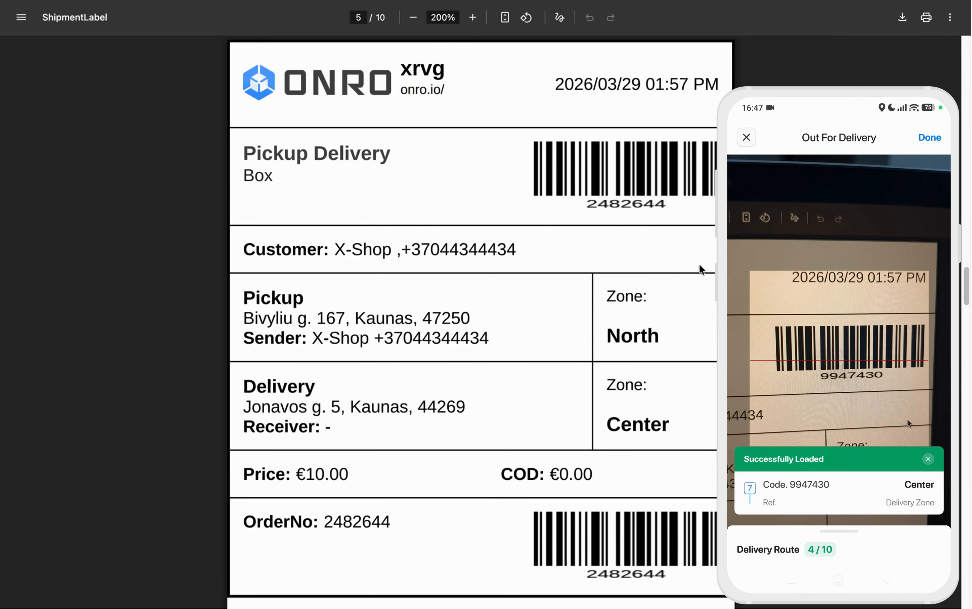
{"action": "key", "text": "Right"}
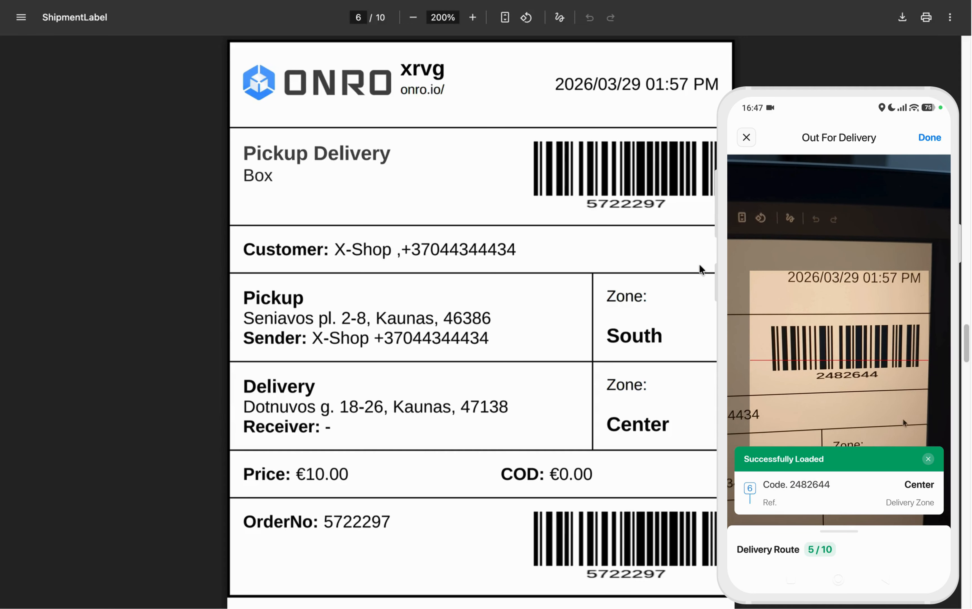
{"action": "key", "text": "Right"}
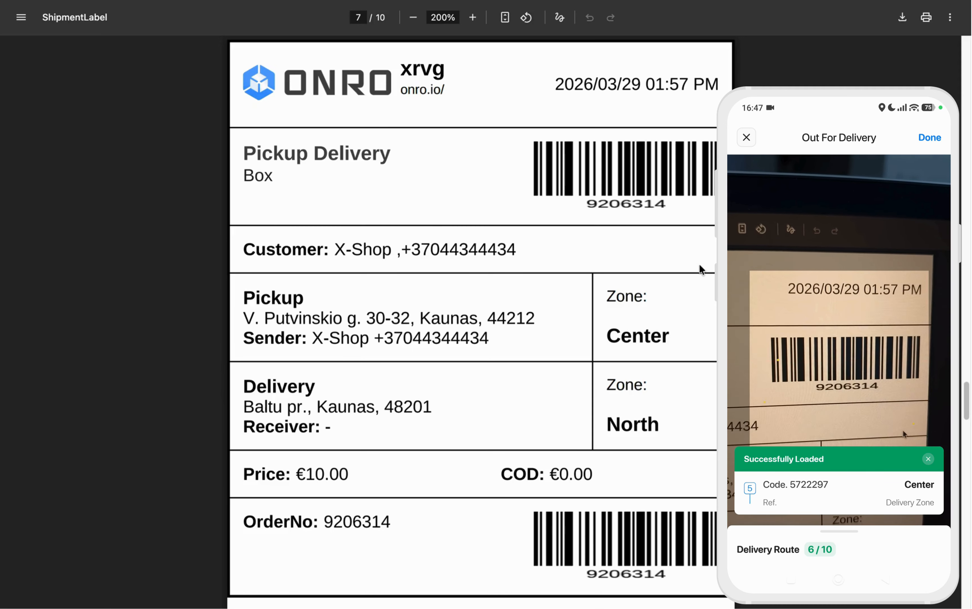
{"action": "key", "text": "Right"}
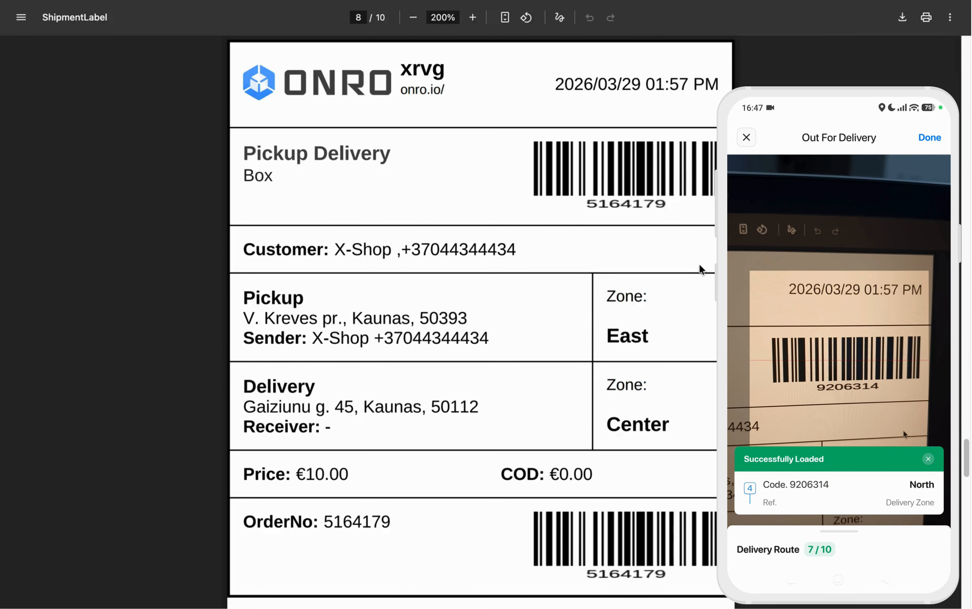
{"action": "key", "text": "Right"}
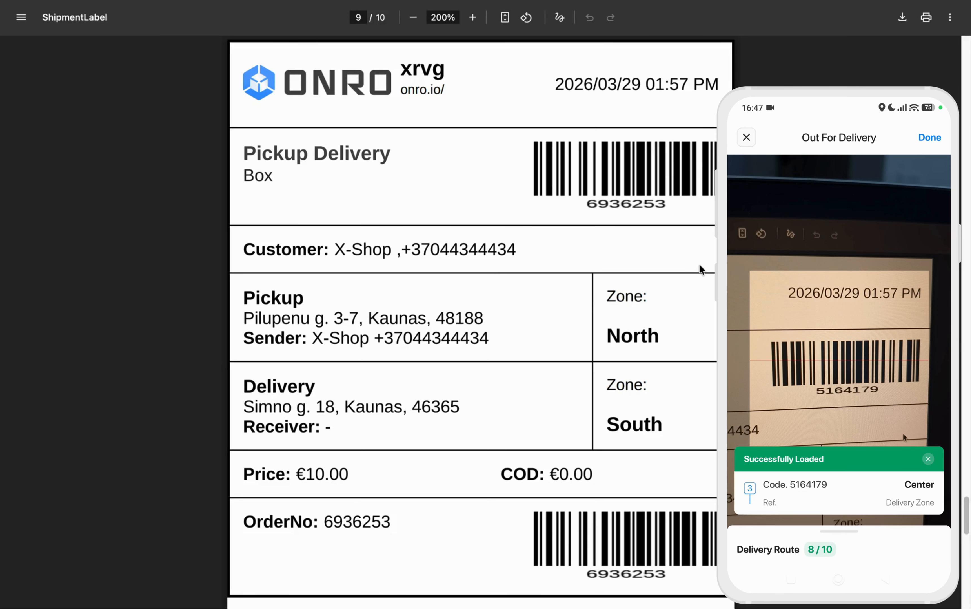
{"action": "key", "text": "Right"}
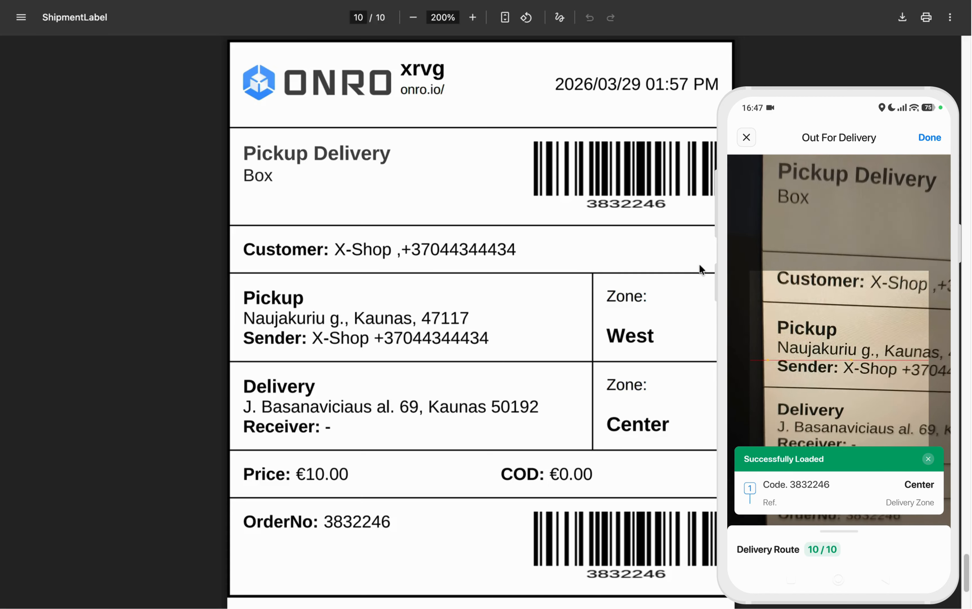
Switch back to the ONRO management app and refresh the orders table
{"action": "mouse_move", "coordinate": [2, 334]}
{"action": "left_click", "coordinate": [84, 291]}
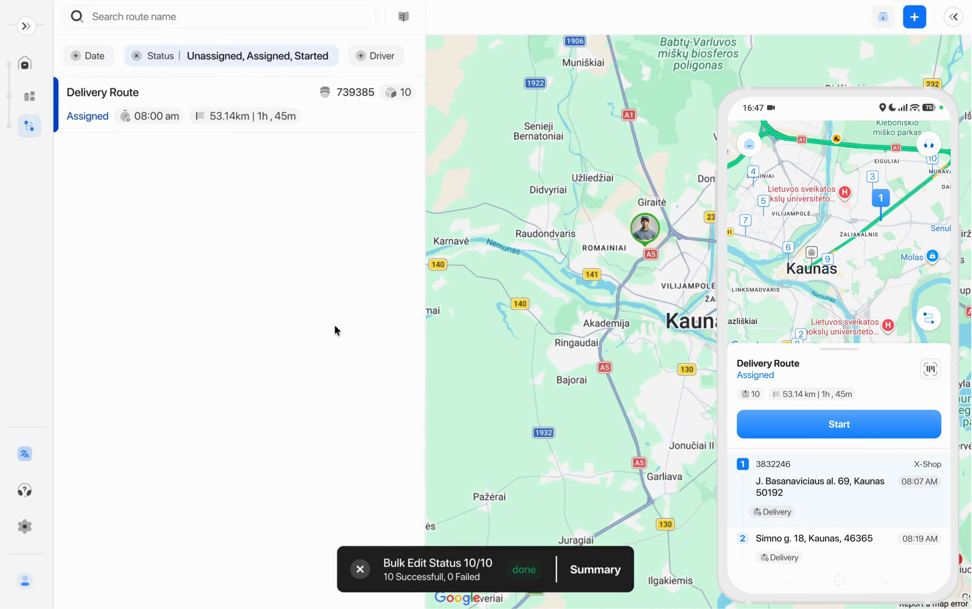
{"action": "left_click", "coordinate": [29, 96]}
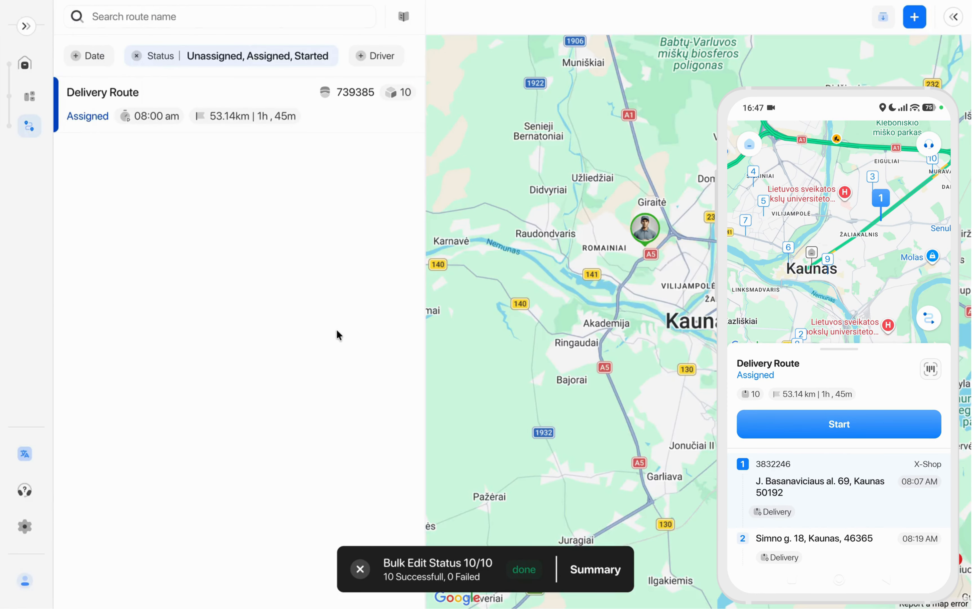
{"action": "left_click", "coordinate": [32, 97]}
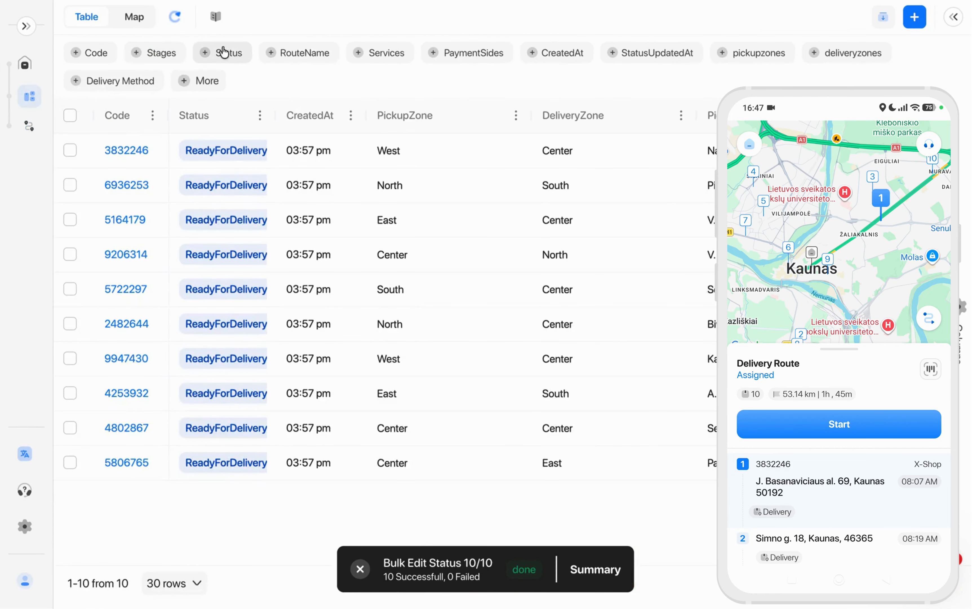
{"action": "left_click", "coordinate": [175, 17]}
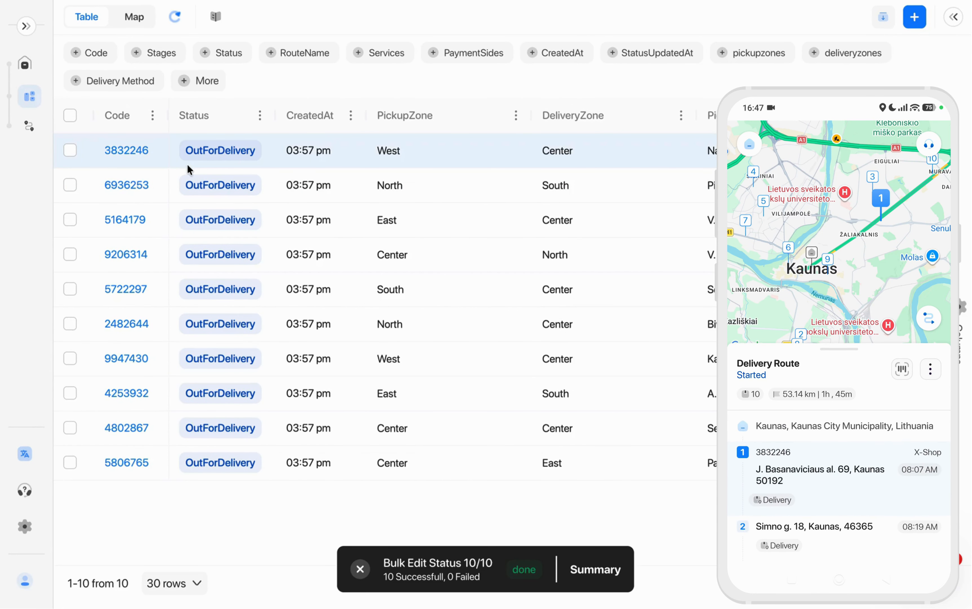
Switch to the ONRO P&D Flow presentation and advance it from Step 05 to Step 07 Delivered
{"action": "mouse_move", "coordinate": [1, 292]}
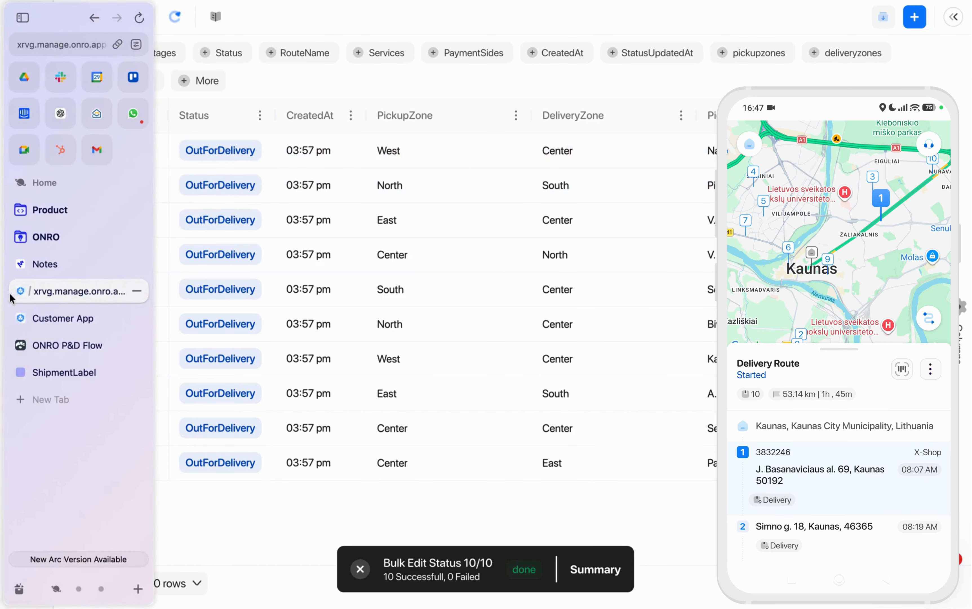
{"action": "left_click", "coordinate": [62, 354]}
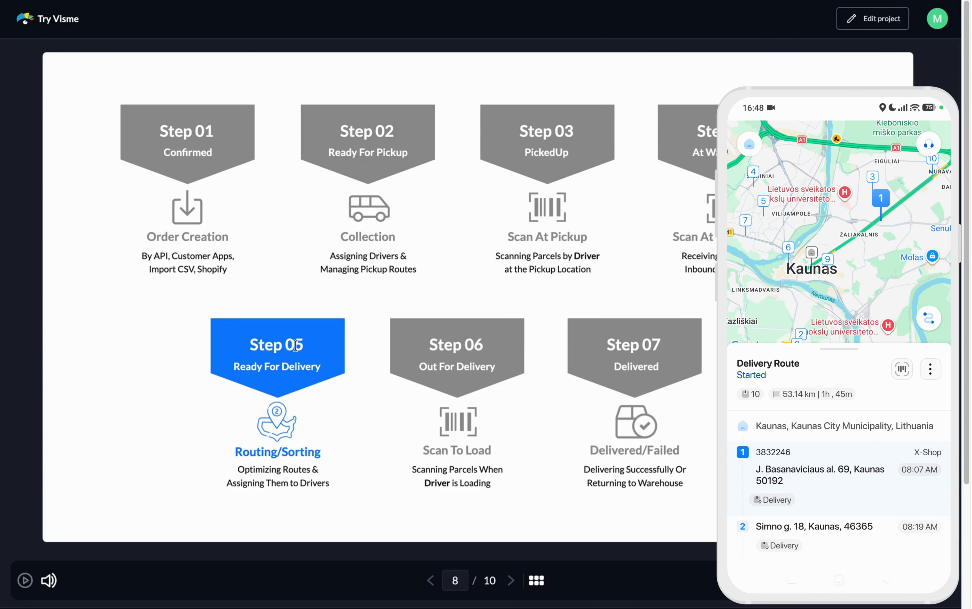
{"action": "key", "text": "Right"}
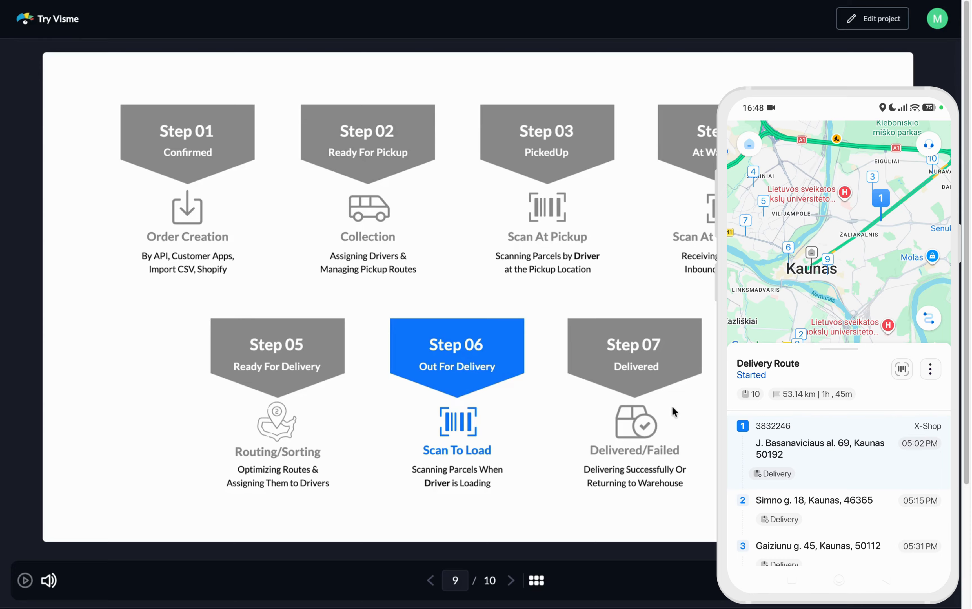
{"action": "key", "text": "Right"}
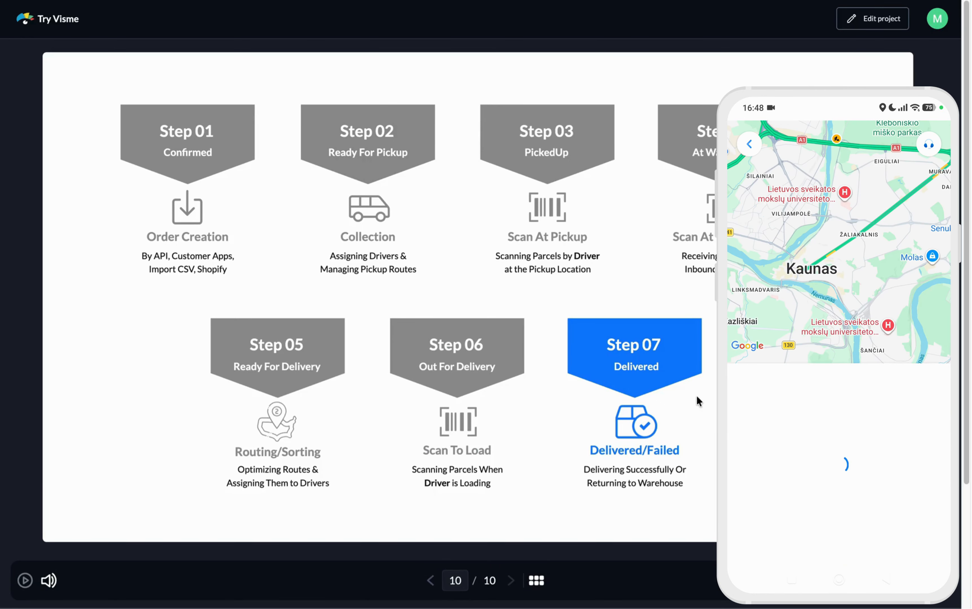
Switch back to the ONRO management app and open the Delivery Route from the routes list
{"action": "mouse_move", "coordinate": [2, 408]}
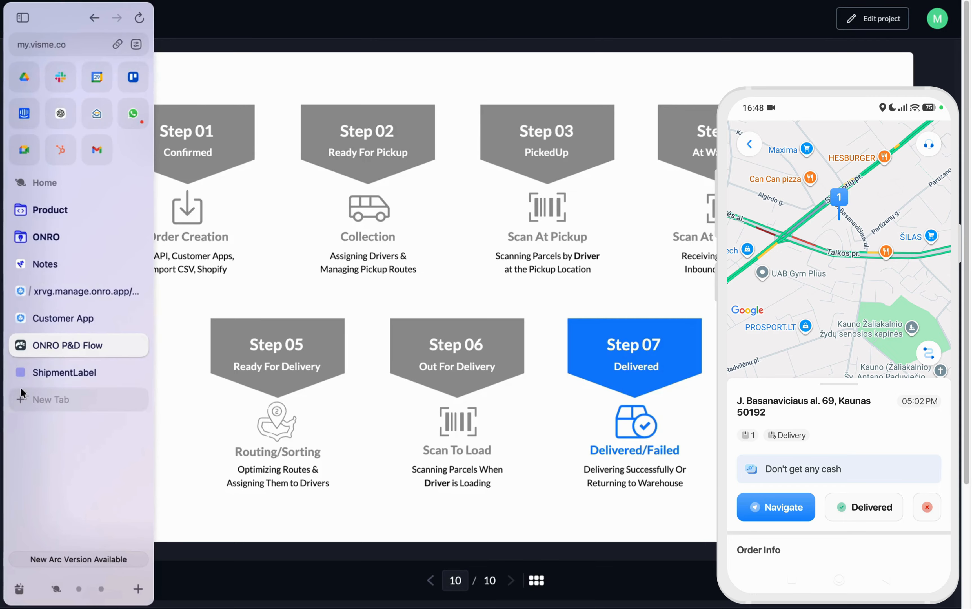
{"action": "left_click", "coordinate": [81, 291]}
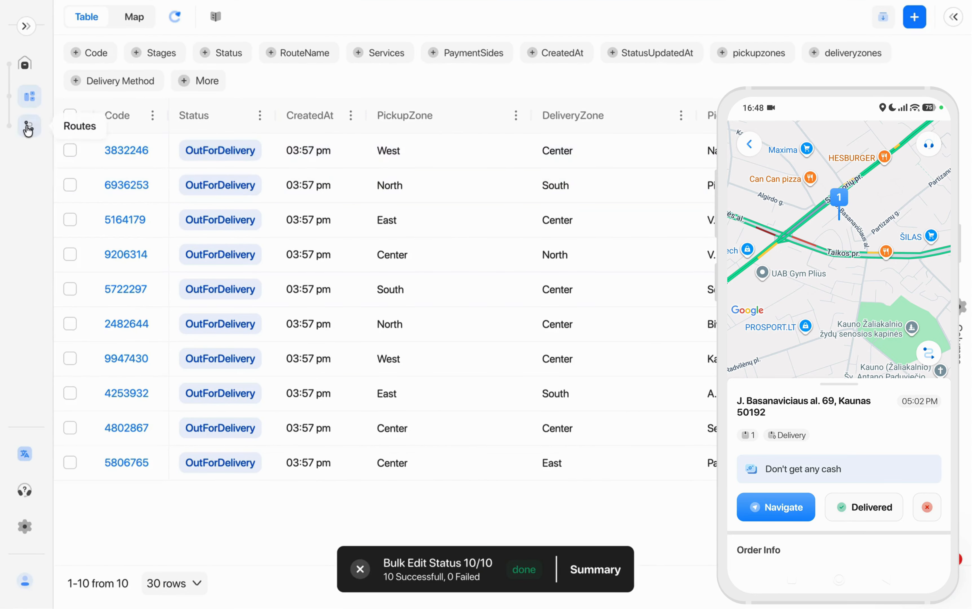
{"action": "left_click", "coordinate": [30, 126]}
{"action": "left_click", "coordinate": [234, 120]}
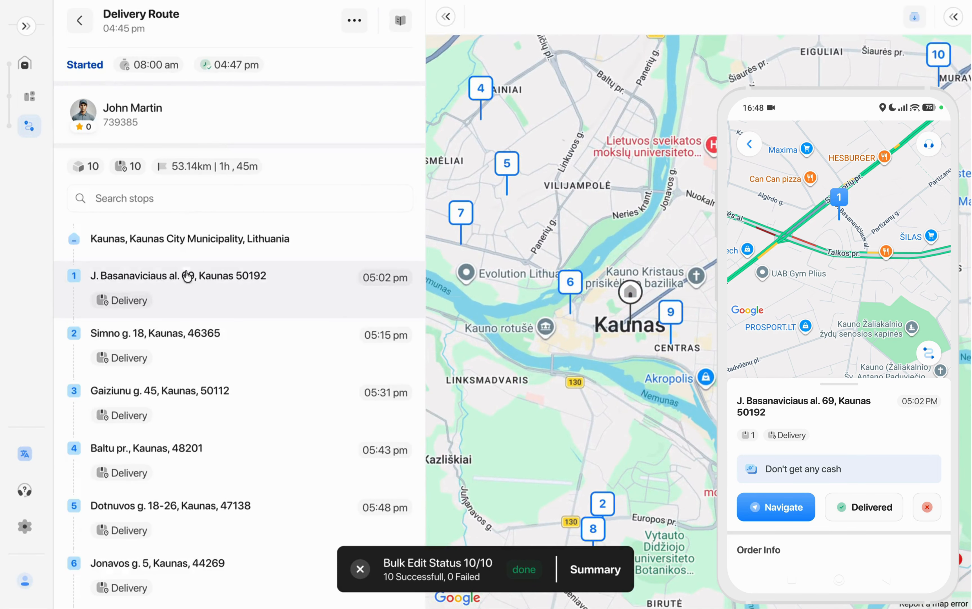
Open stop 1 of the Delivery Route, view its proof-of-delivery photo and signature, and close the stop
{"action": "left_click", "coordinate": [190, 293]}
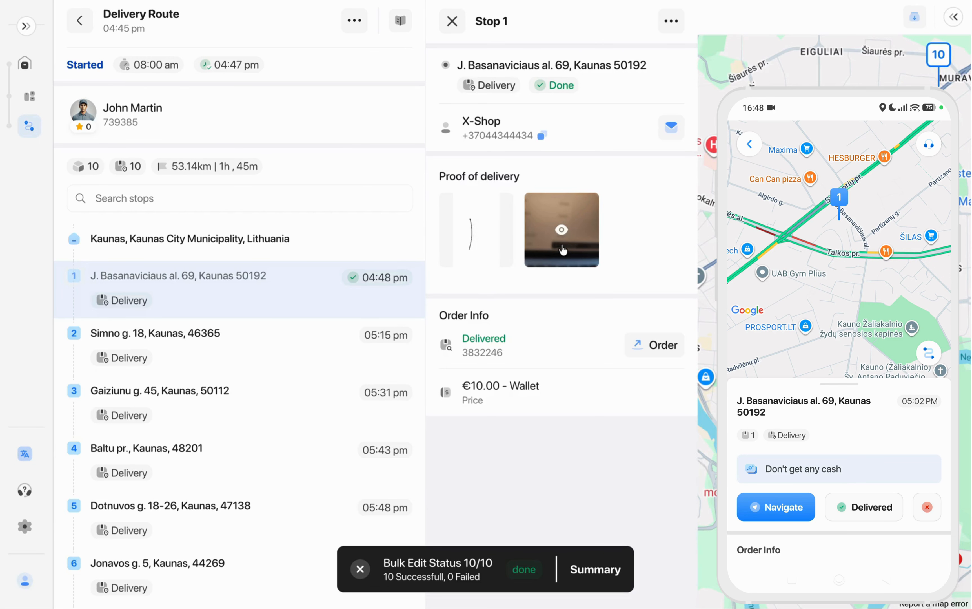
{"action": "left_click", "coordinate": [564, 260]}
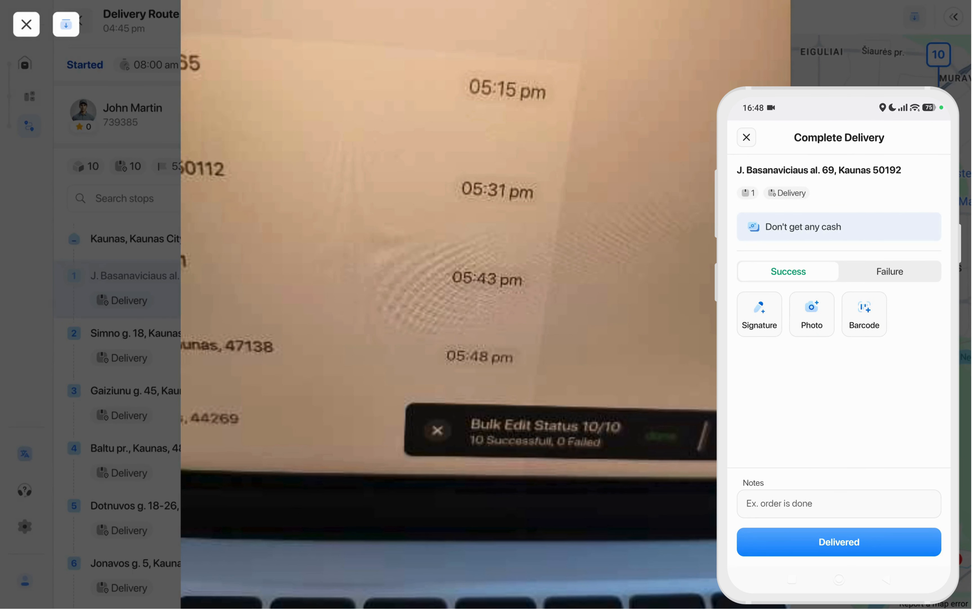
{"action": "left_click", "coordinate": [26, 24]}
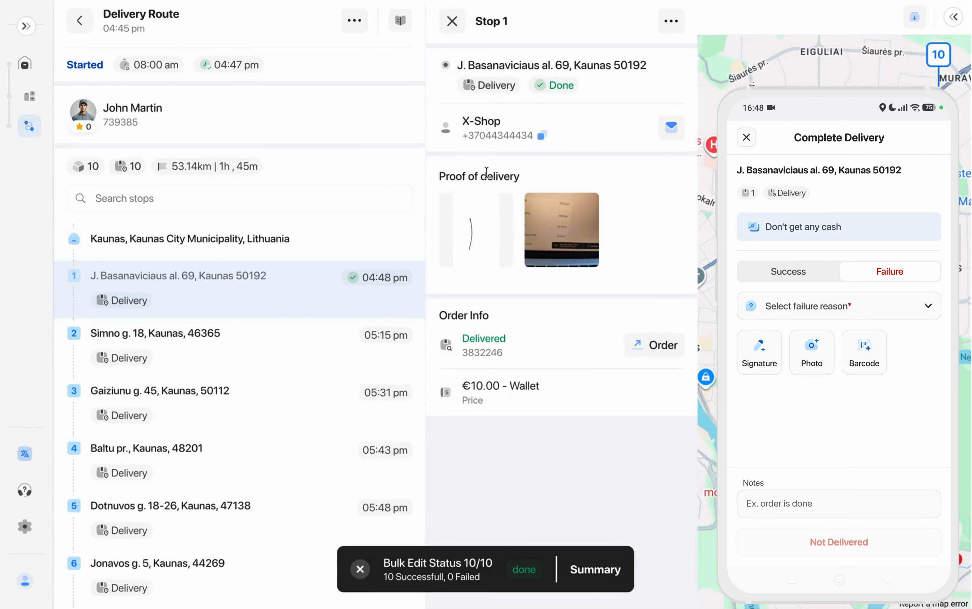
{"action": "left_click", "coordinate": [475, 216]}
{"action": "left_click", "coordinate": [26, 24]}
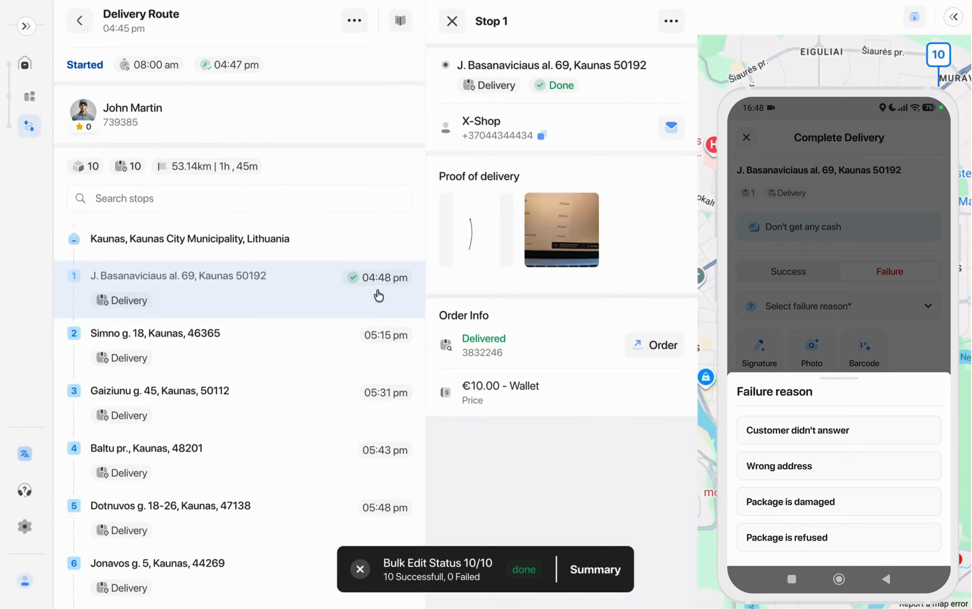
{"action": "left_click", "coordinate": [452, 21]}
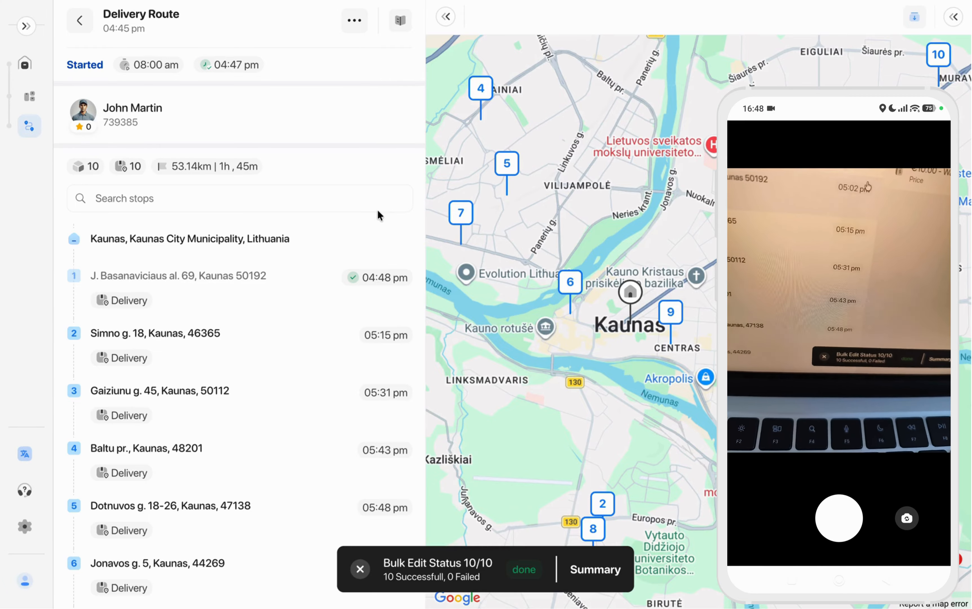
Reopen stop 1 and inspect the full-size delivery photo and signature once more
{"action": "left_click", "coordinate": [402, 274]}
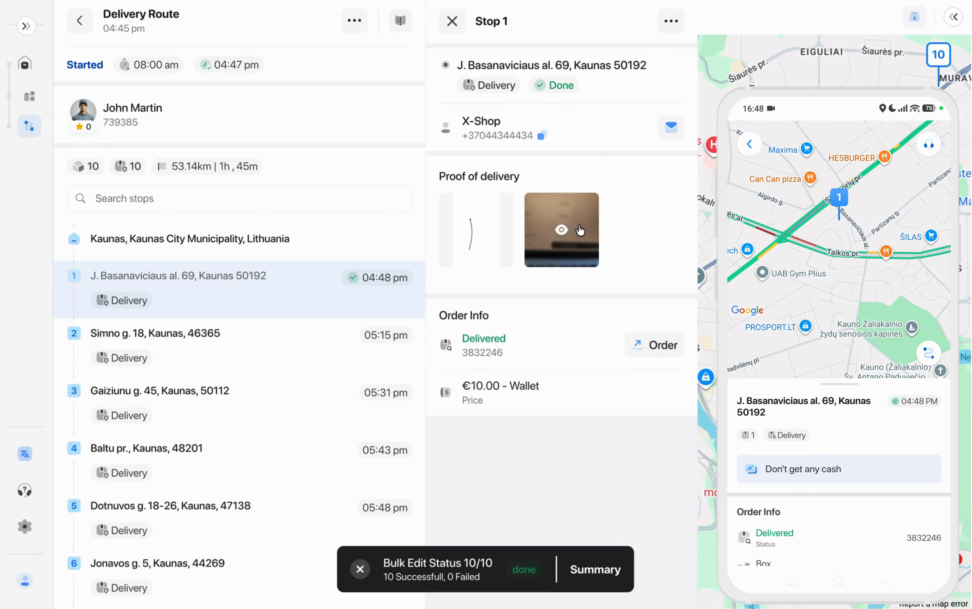
{"action": "left_click", "coordinate": [562, 249]}
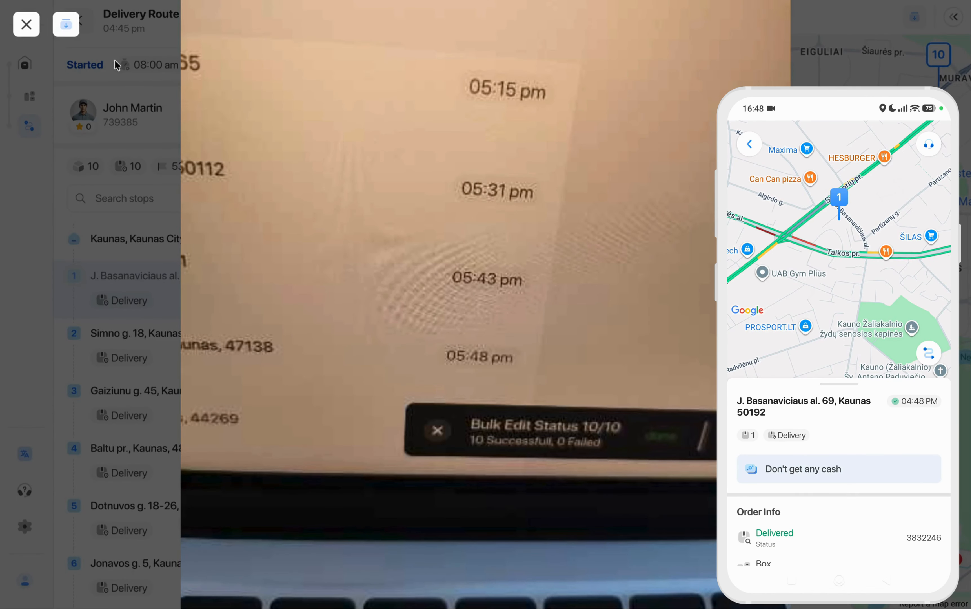
{"action": "left_click", "coordinate": [26, 24]}
{"action": "left_click", "coordinate": [463, 218]}
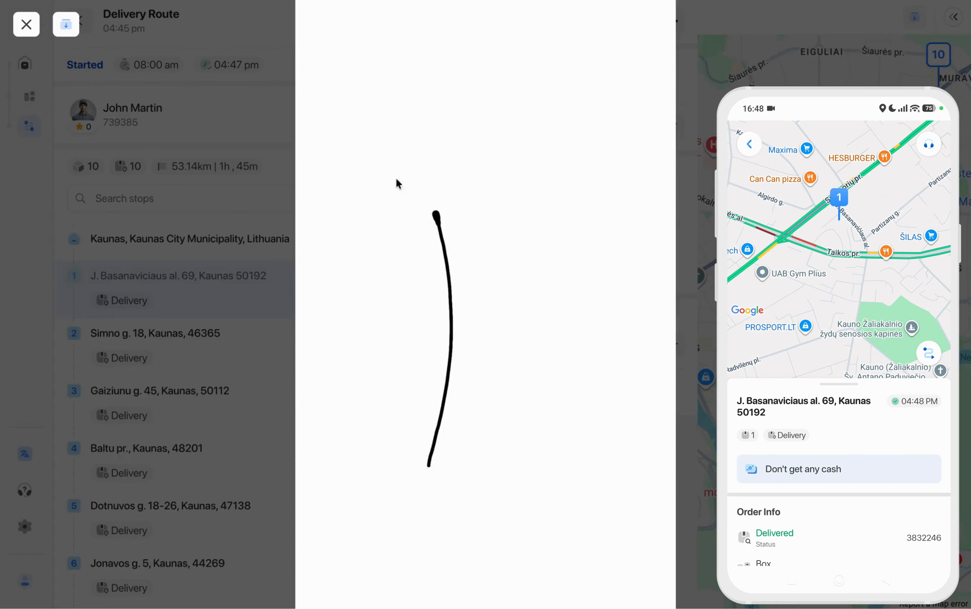
{"action": "left_click", "coordinate": [26, 24]}
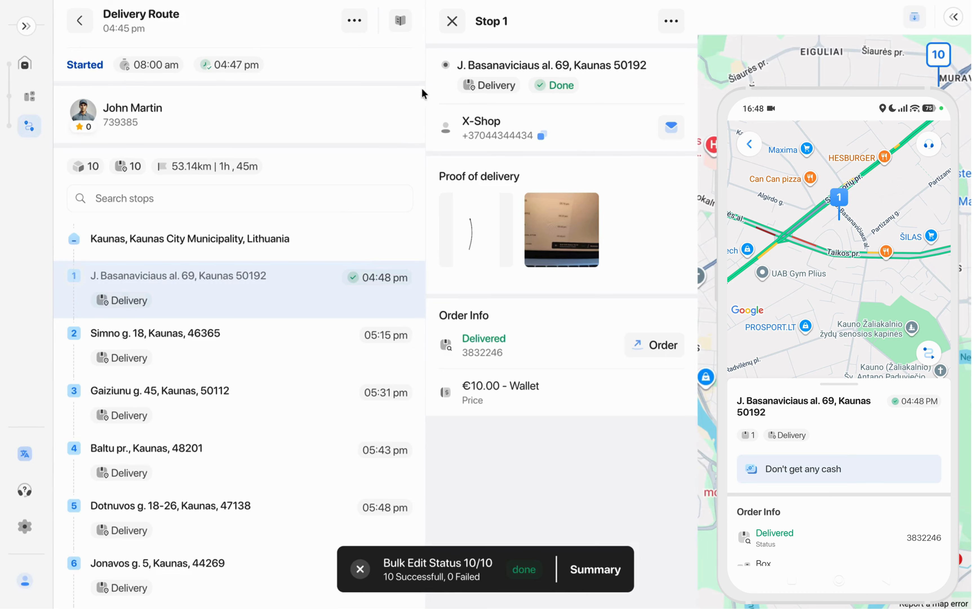
Close stop 1 and open the details of stop 2 to check its delivery result and reason
{"action": "left_click", "coordinate": [452, 21]}
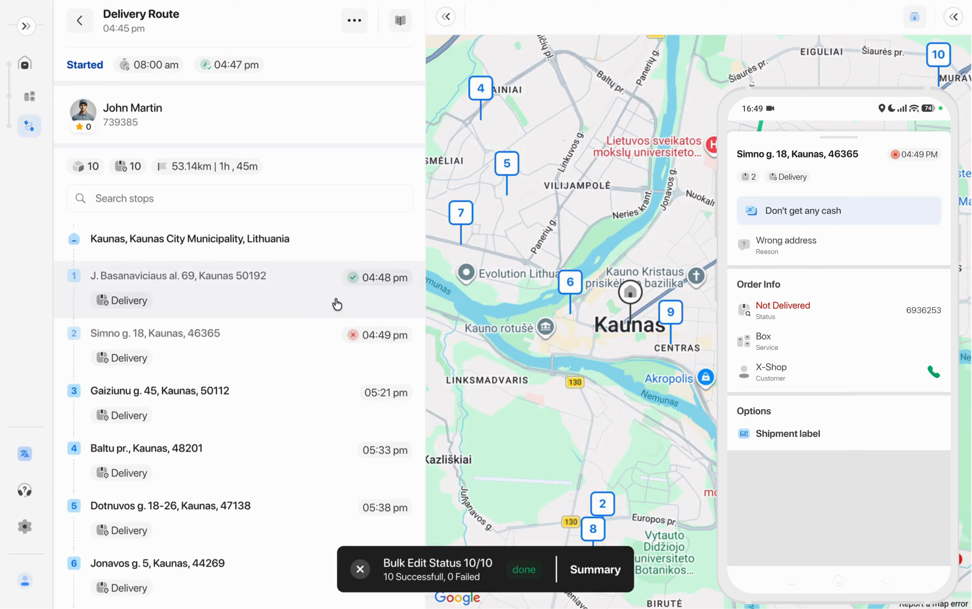
{"action": "scroll", "coordinate": [293, 363], "scroll_direction": "down", "scroll_amount": 1}
{"action": "left_click", "coordinate": [339, 364]}
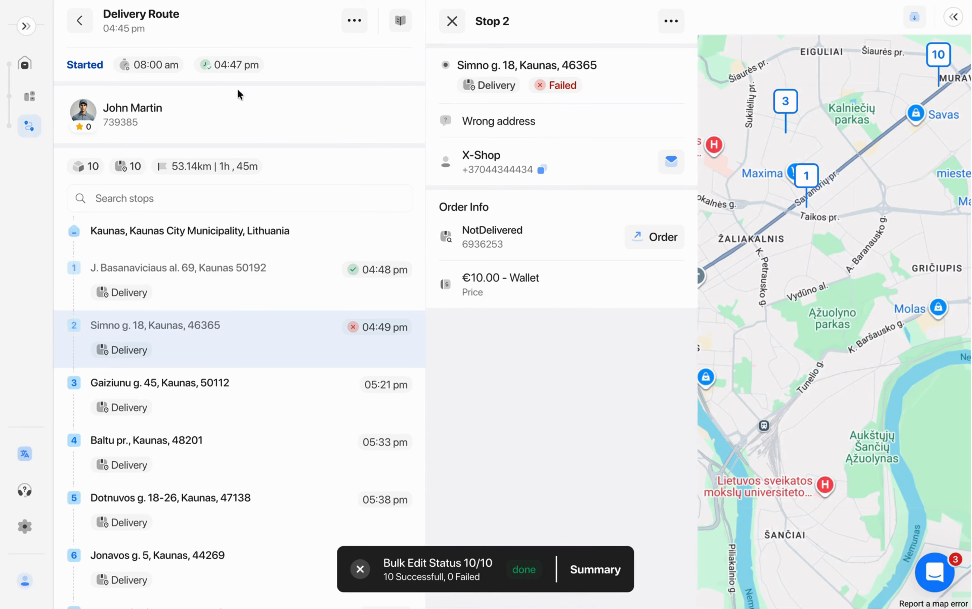
Return to the orders table and filter it by the NotDelivered status
{"action": "left_click", "coordinate": [29, 98]}
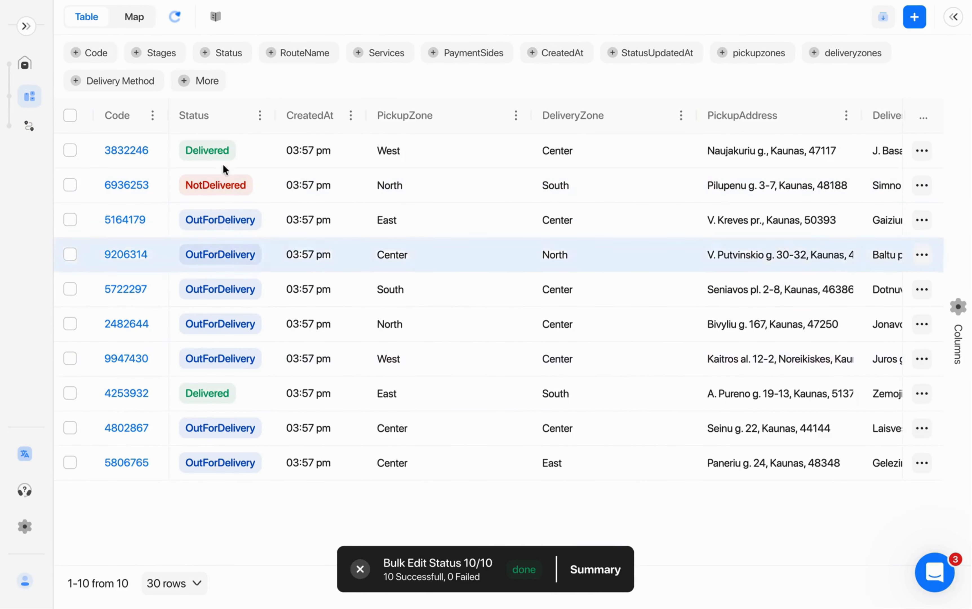
{"action": "left_click", "coordinate": [206, 54]}
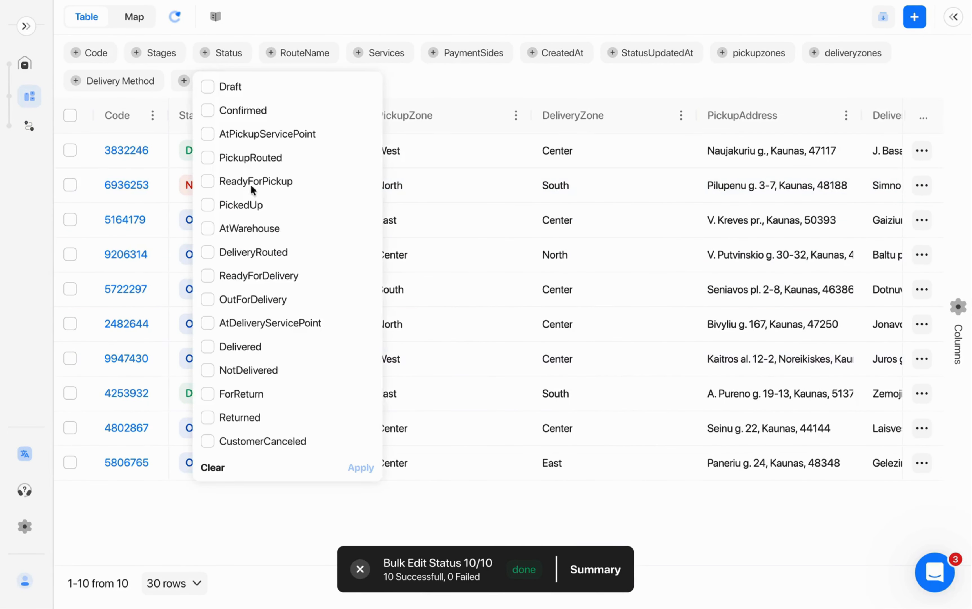
{"action": "left_click", "coordinate": [233, 377]}
{"action": "left_click", "coordinate": [359, 466]}
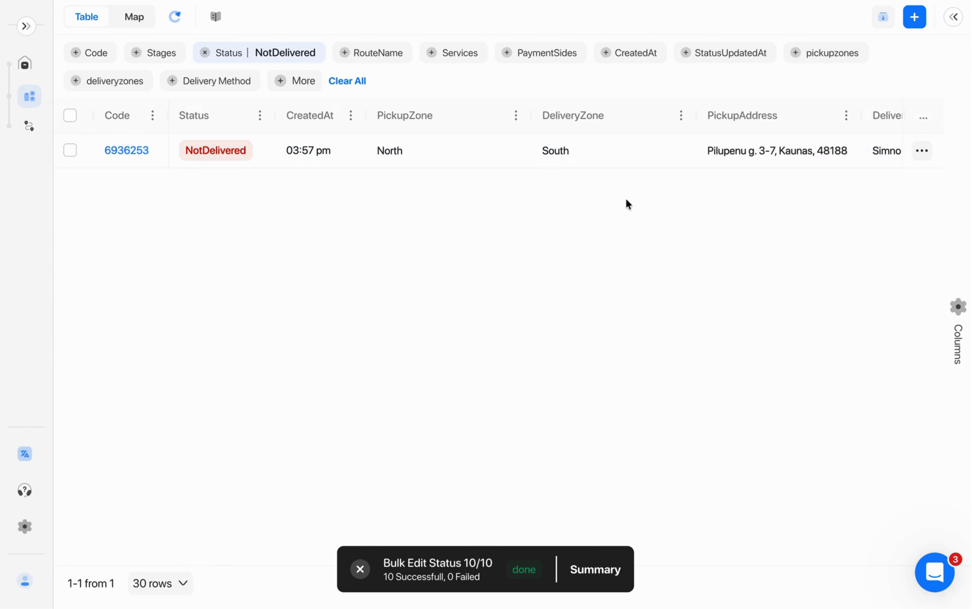
Add the Delivery Last Attempt Reason and Delivery Attempts Count columns to the orders table
{"action": "scroll", "coordinate": [740, 161], "scroll_direction": "right", "scroll_amount": 10}
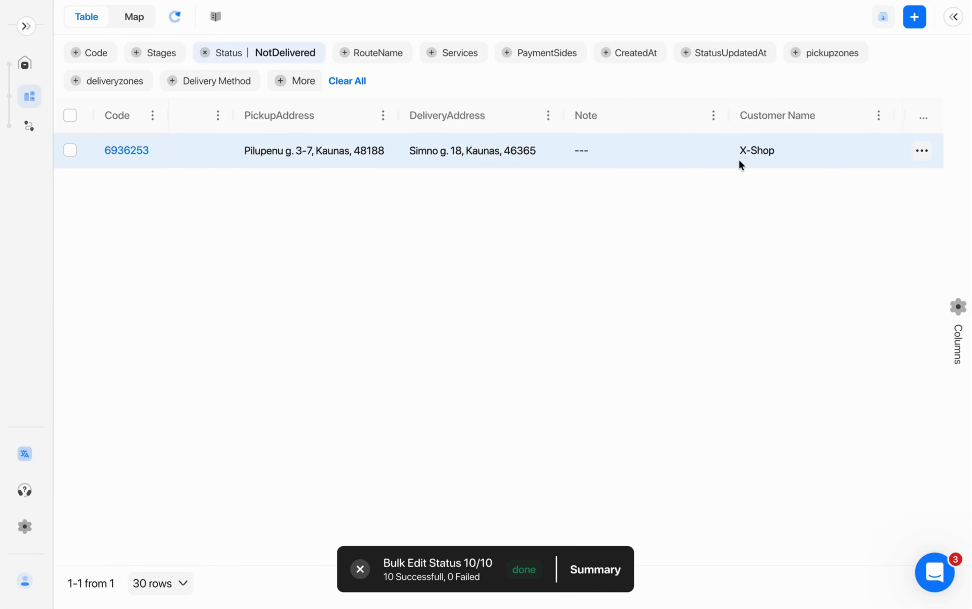
{"action": "scroll", "coordinate": [738, 159], "scroll_direction": "right", "scroll_amount": 10}
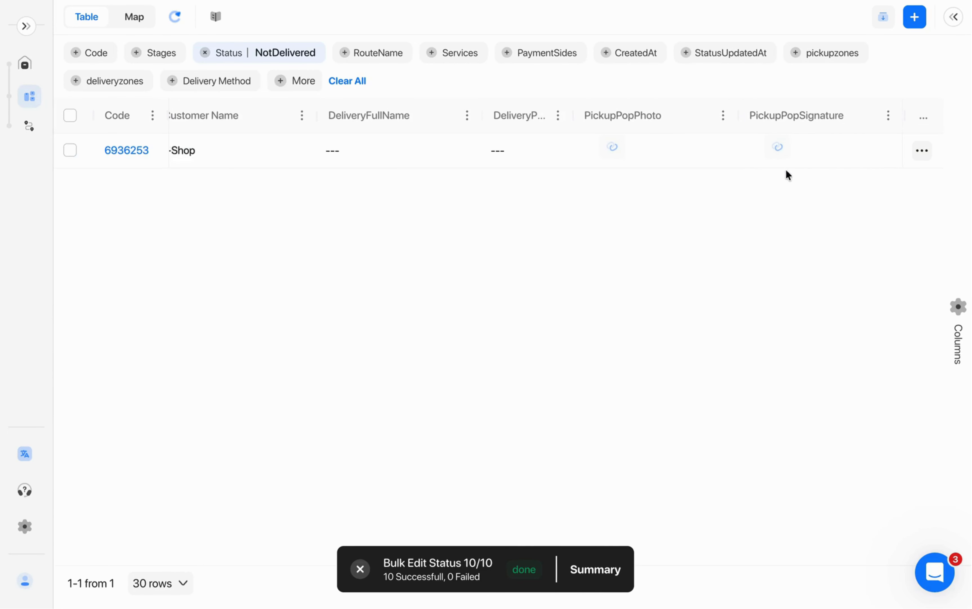
{"action": "left_click", "coordinate": [946, 318]}
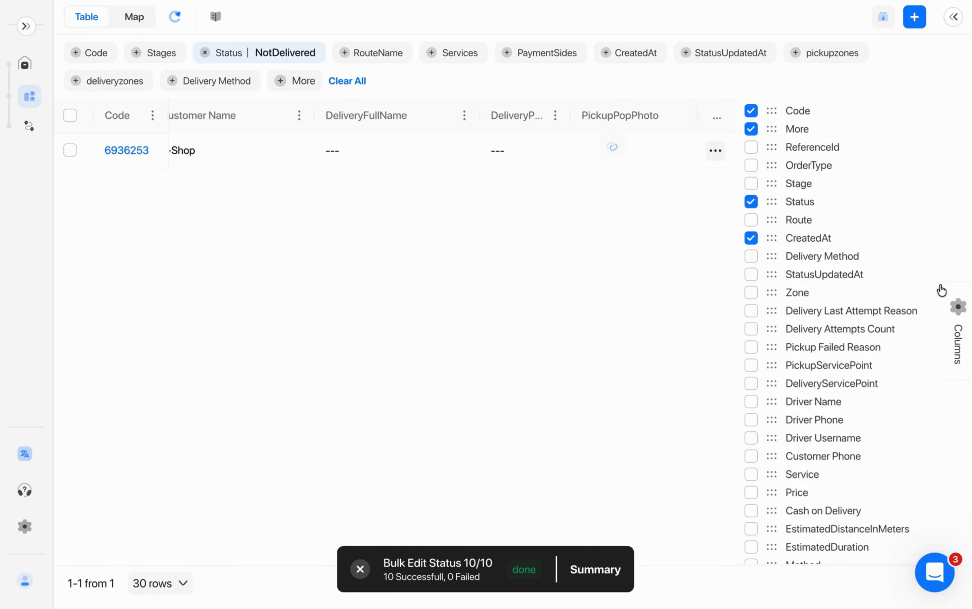
{"action": "scroll", "coordinate": [883, 346], "scroll_direction": "down", "scroll_amount": 8}
{"action": "scroll", "coordinate": [880, 338], "scroll_direction": "down", "scroll_amount": 2}
{"action": "scroll", "coordinate": [878, 337], "scroll_direction": "down", "scroll_amount": 3}
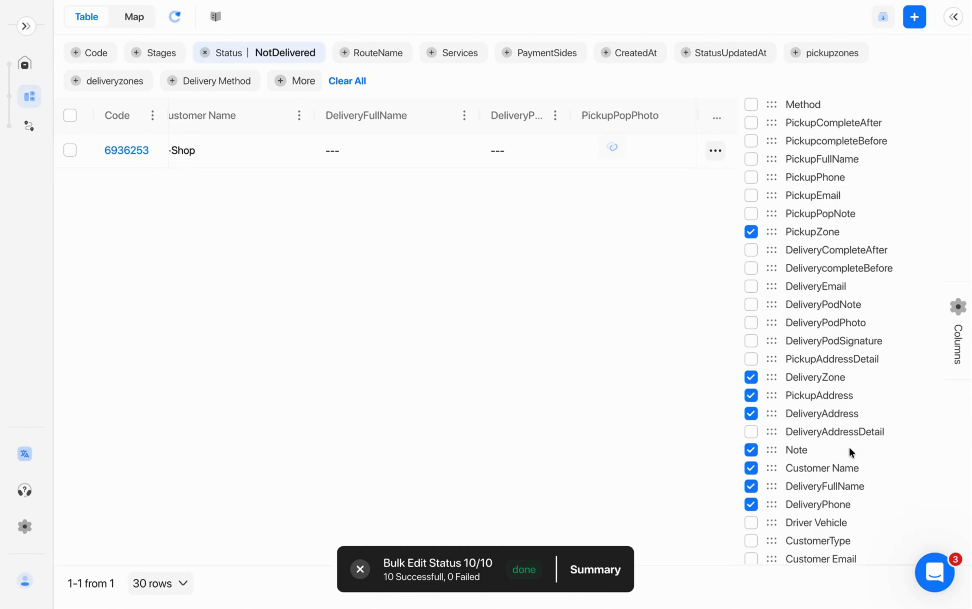
{"action": "scroll", "coordinate": [853, 496], "scroll_direction": "down", "scroll_amount": 2}
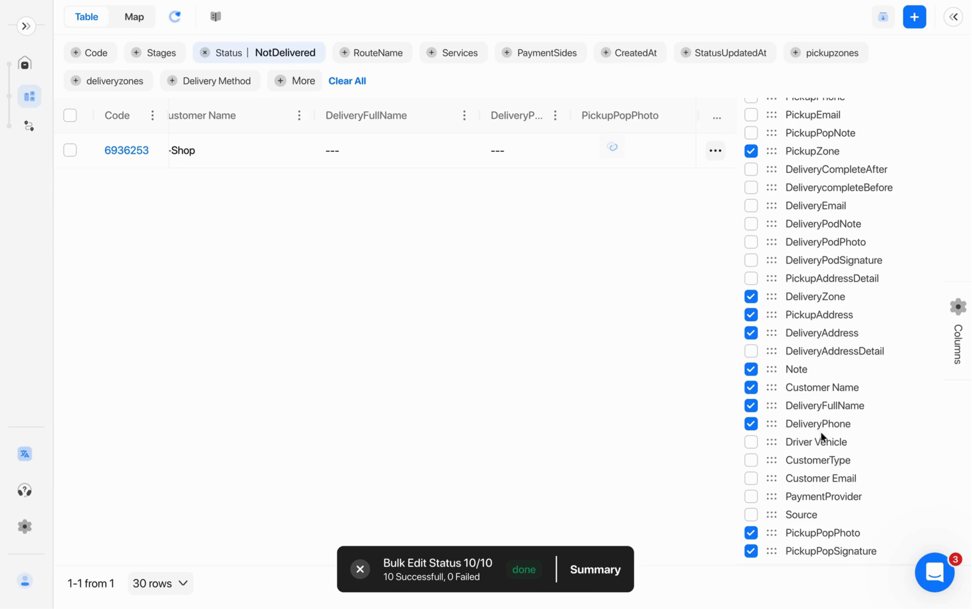
{"action": "scroll", "coordinate": [849, 302], "scroll_direction": "up", "scroll_amount": 1}
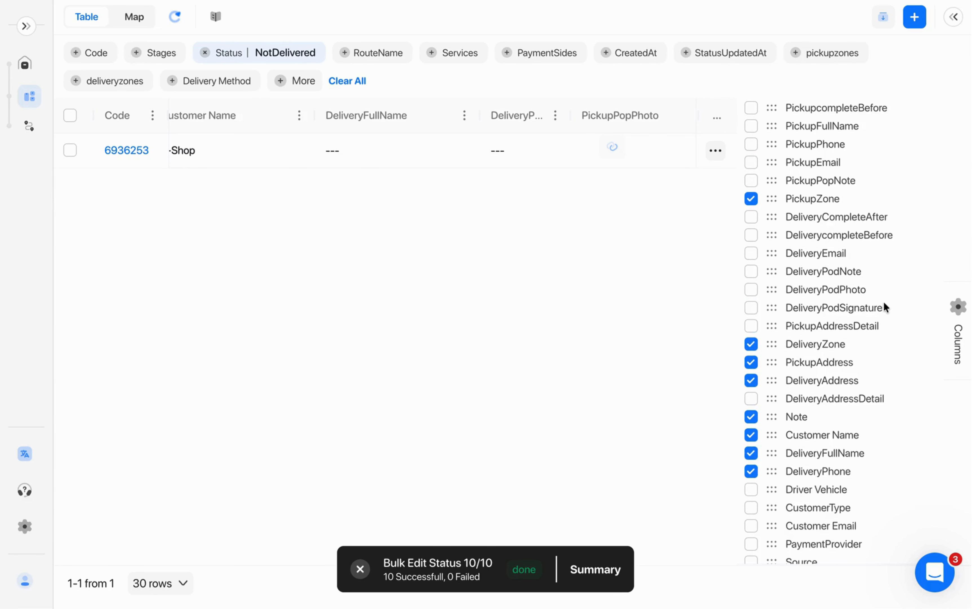
{"action": "scroll", "coordinate": [874, 362], "scroll_direction": "up", "scroll_amount": 4}
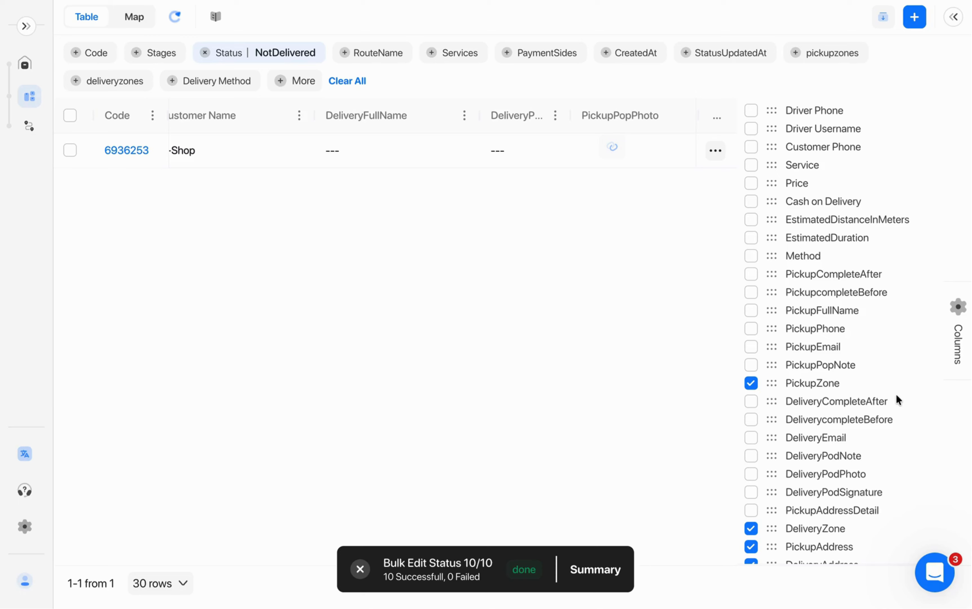
{"action": "scroll", "coordinate": [897, 396], "scroll_direction": "up", "scroll_amount": 1}
{"action": "scroll", "coordinate": [895, 390], "scroll_direction": "up", "scroll_amount": 5}
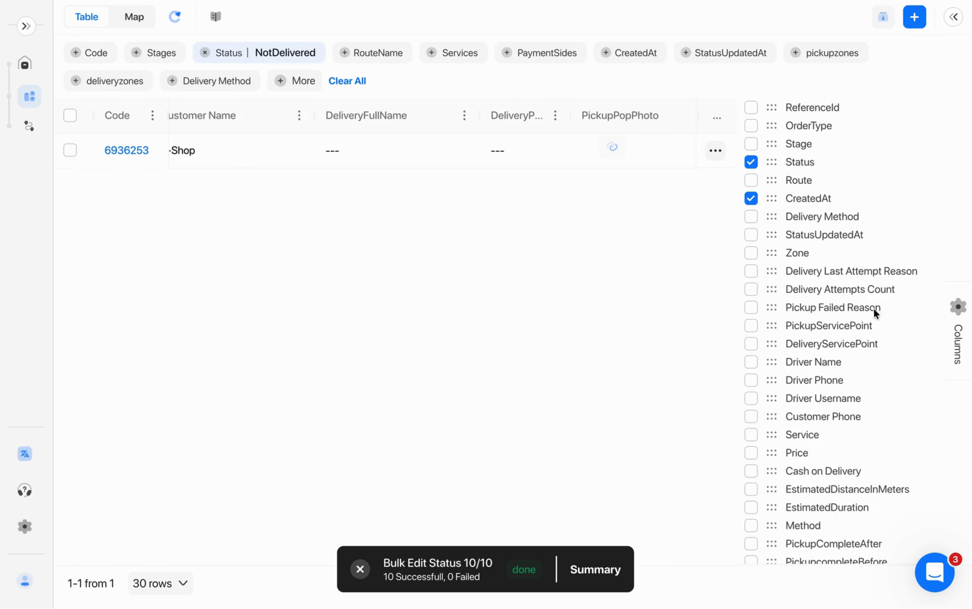
{"action": "left_click", "coordinate": [813, 271]}
{"action": "left_click", "coordinate": [752, 290]}
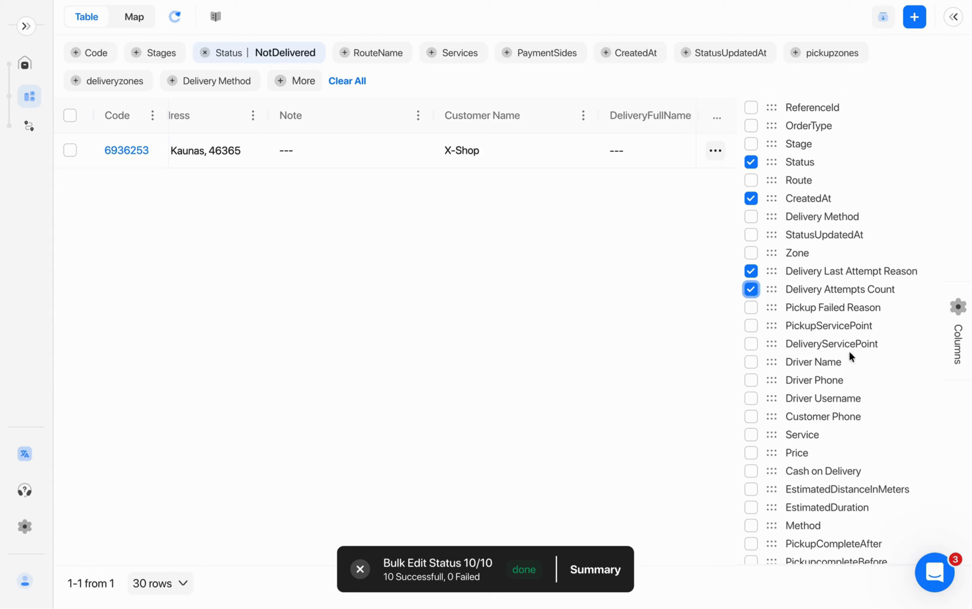
Check the last attempt reason and attempts count of the NotDelivered order in the table
{"action": "scroll", "coordinate": [691, 137], "scroll_direction": "right", "scroll_amount": 5}
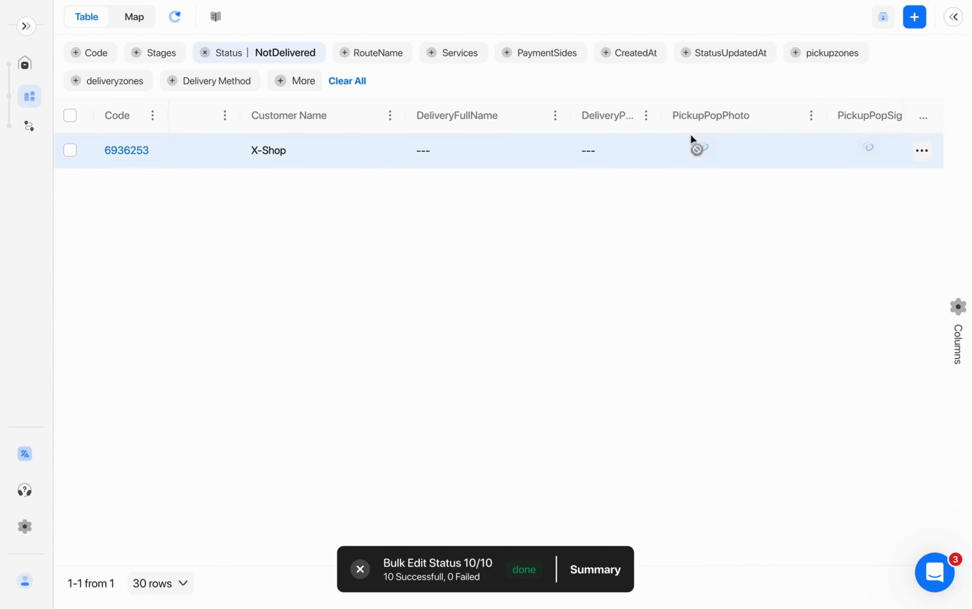
{"action": "scroll", "coordinate": [701, 145], "scroll_direction": "left", "scroll_amount": 10}
{"action": "scroll", "coordinate": [716, 149], "scroll_direction": "left", "scroll_amount": 10}
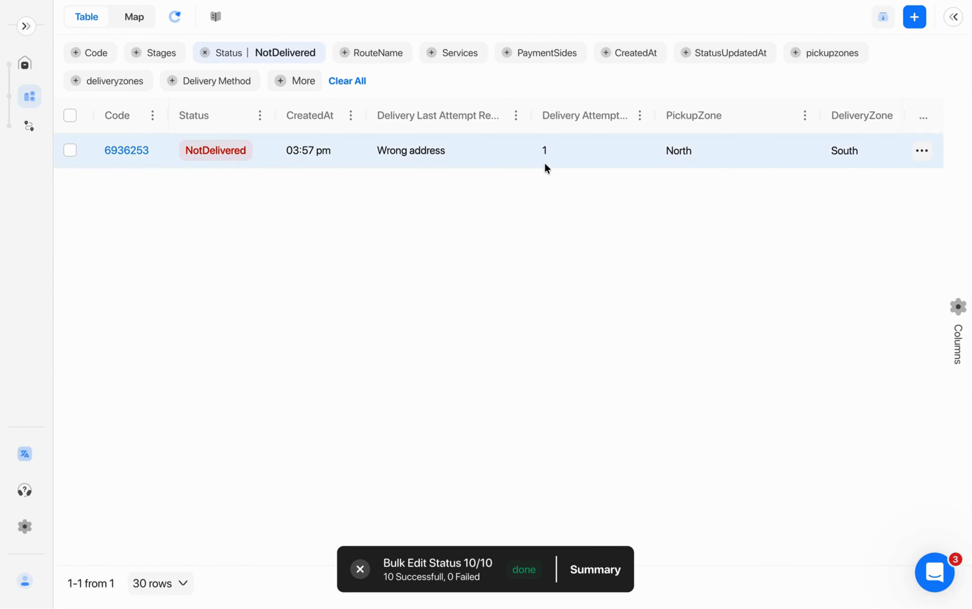
{"action": "mouse_move", "coordinate": [2, 275]}
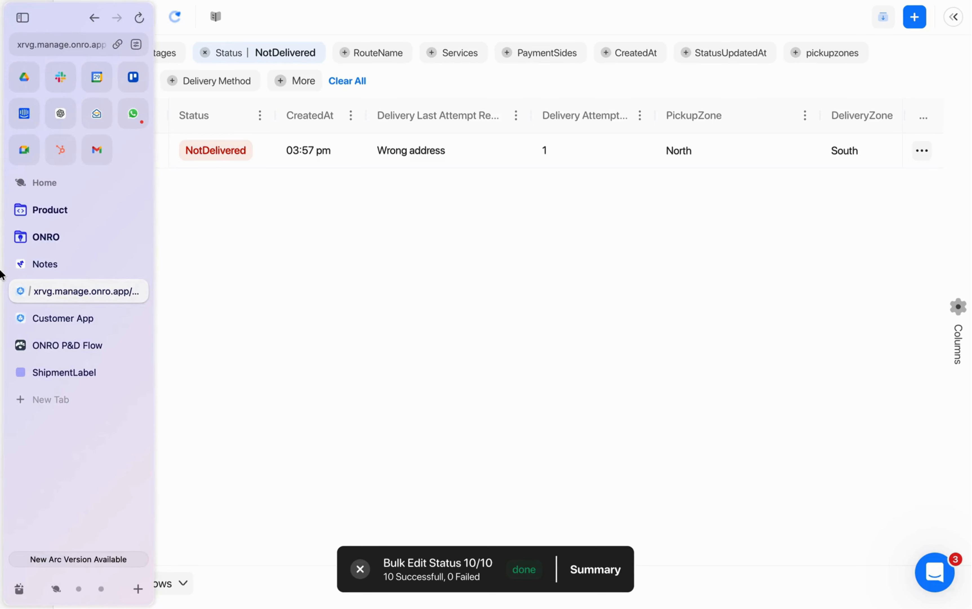